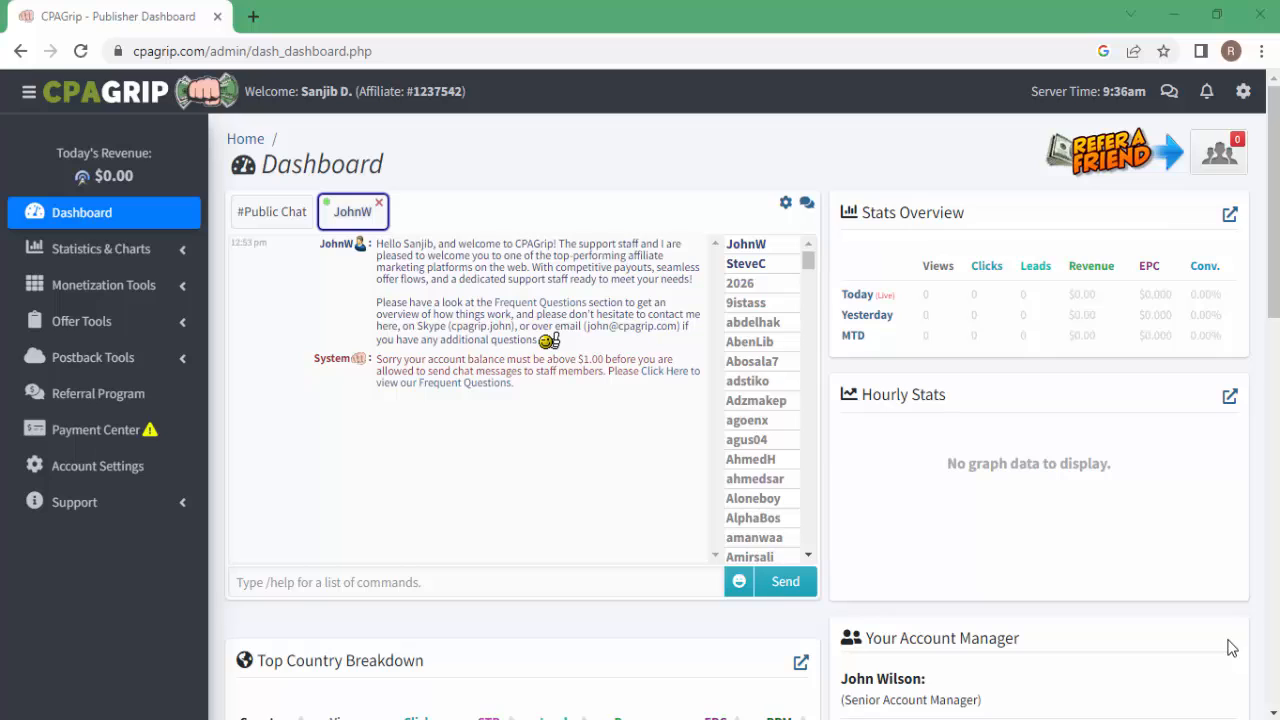
- Open the My Offers list from the offer tools
{"action": "left_click", "coordinate": [145, 325]}
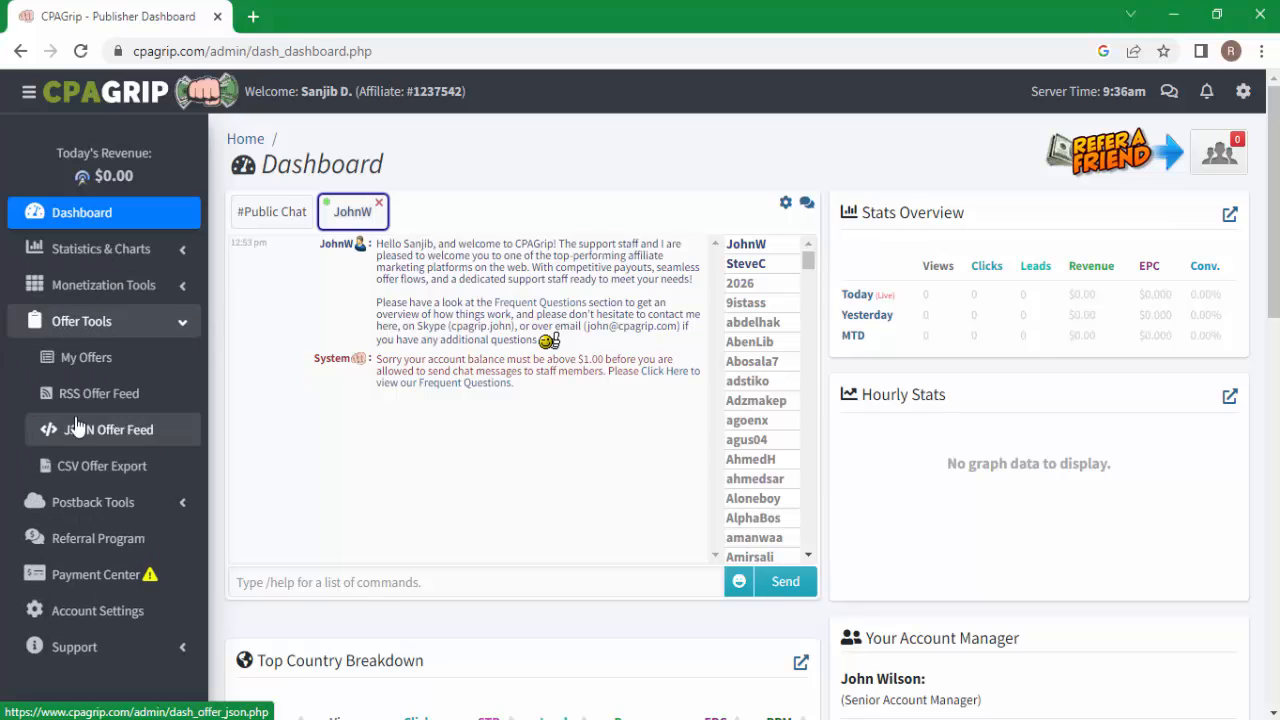
{"action": "left_click", "coordinate": [88, 365]}
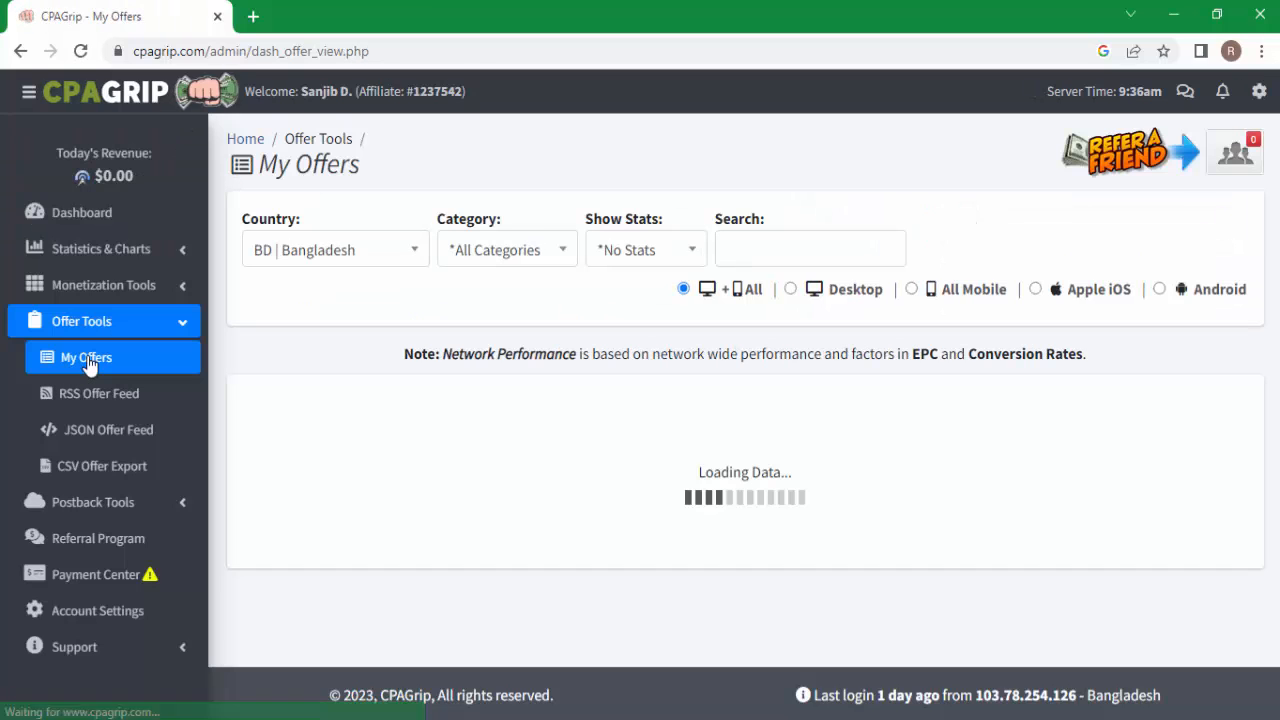
{"action": "scroll", "coordinate": [349, 381], "scroll_direction": "down", "scroll_amount": 2}
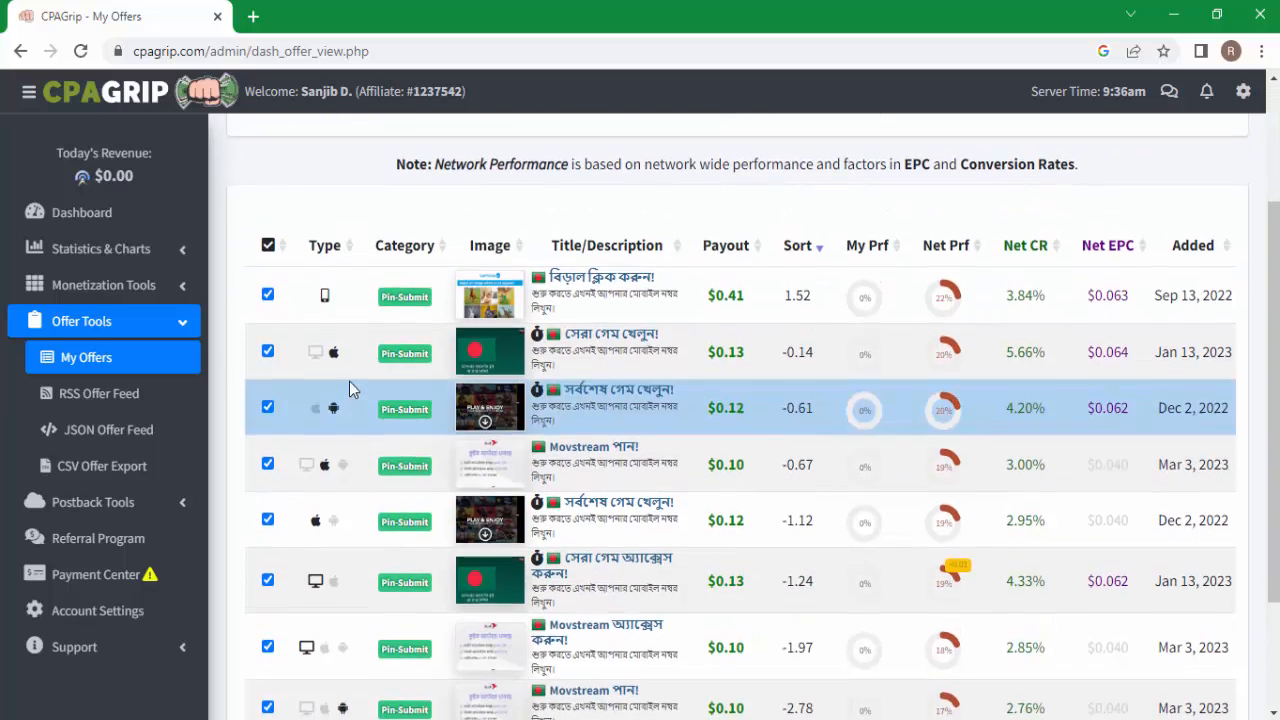
- Filter the offers by country to US | United States
{"action": "scroll", "coordinate": [349, 381], "scroll_direction": "up", "scroll_amount": 2}
{"action": "left_click", "coordinate": [330, 250]}
{"action": "scroll", "coordinate": [310, 390], "scroll_direction": "up", "scroll_amount": 5}
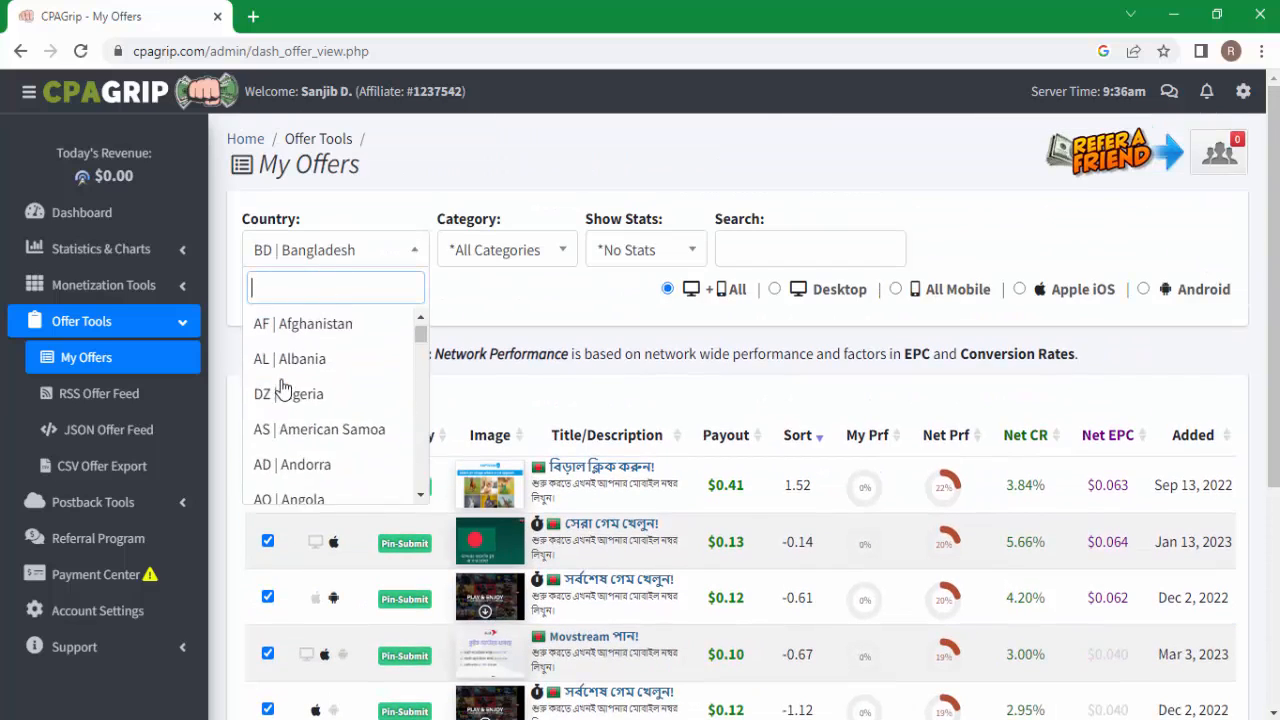
{"action": "scroll", "coordinate": [284, 392], "scroll_direction": "up", "scroll_amount": 2}
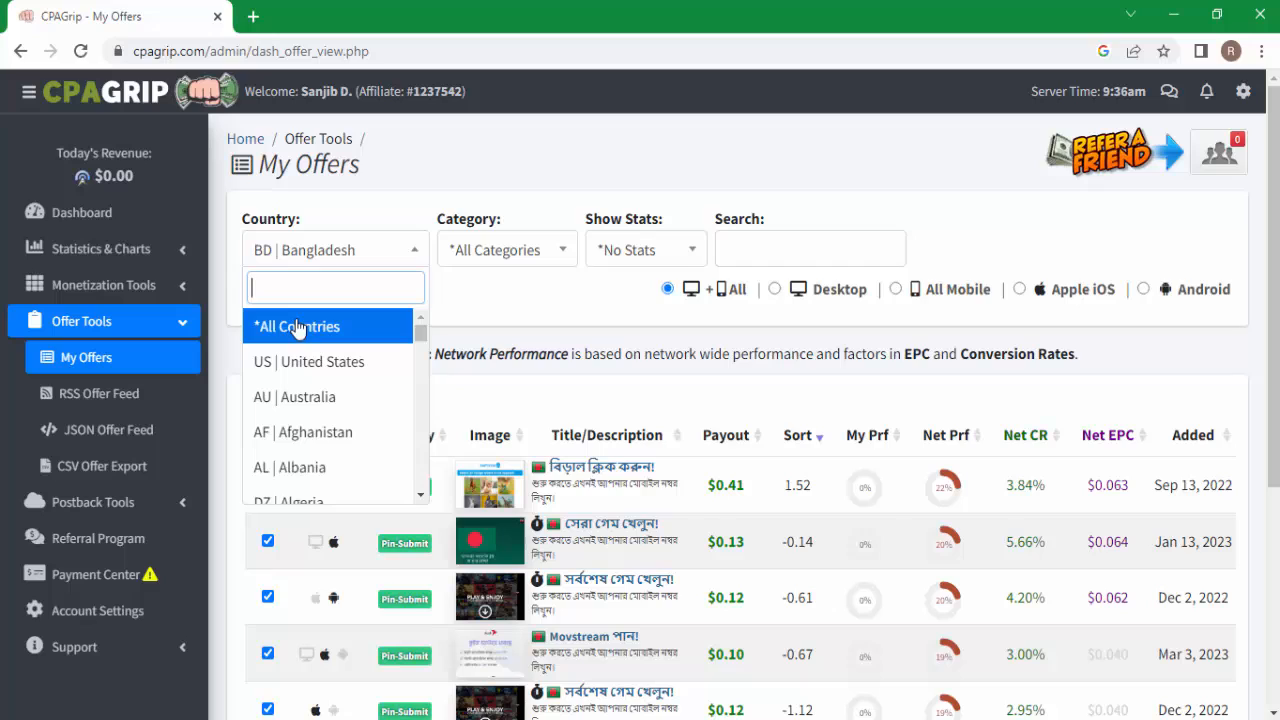
{"action": "left_click", "coordinate": [335, 366]}
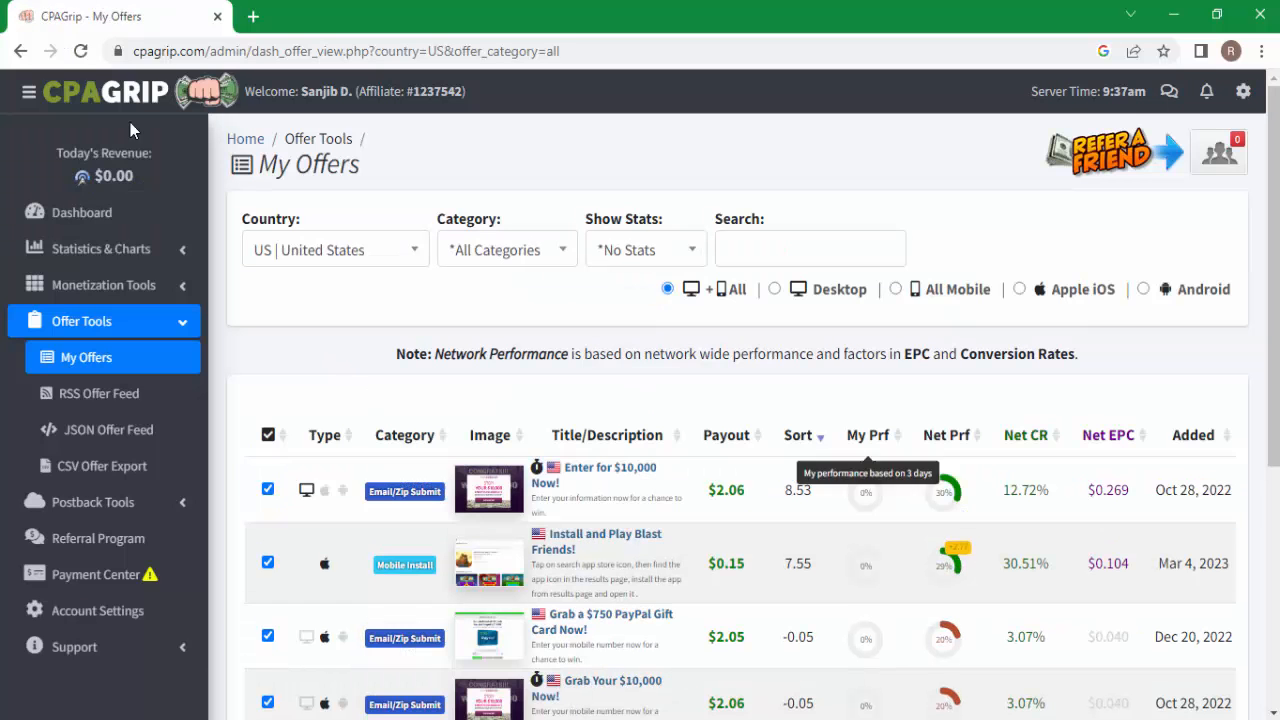
- Review the United States offers and open the details of the desktop offer "Enter for $10,000 Now!"
{"action": "scroll", "coordinate": [662, 244], "scroll_direction": "down", "scroll_amount": 2}
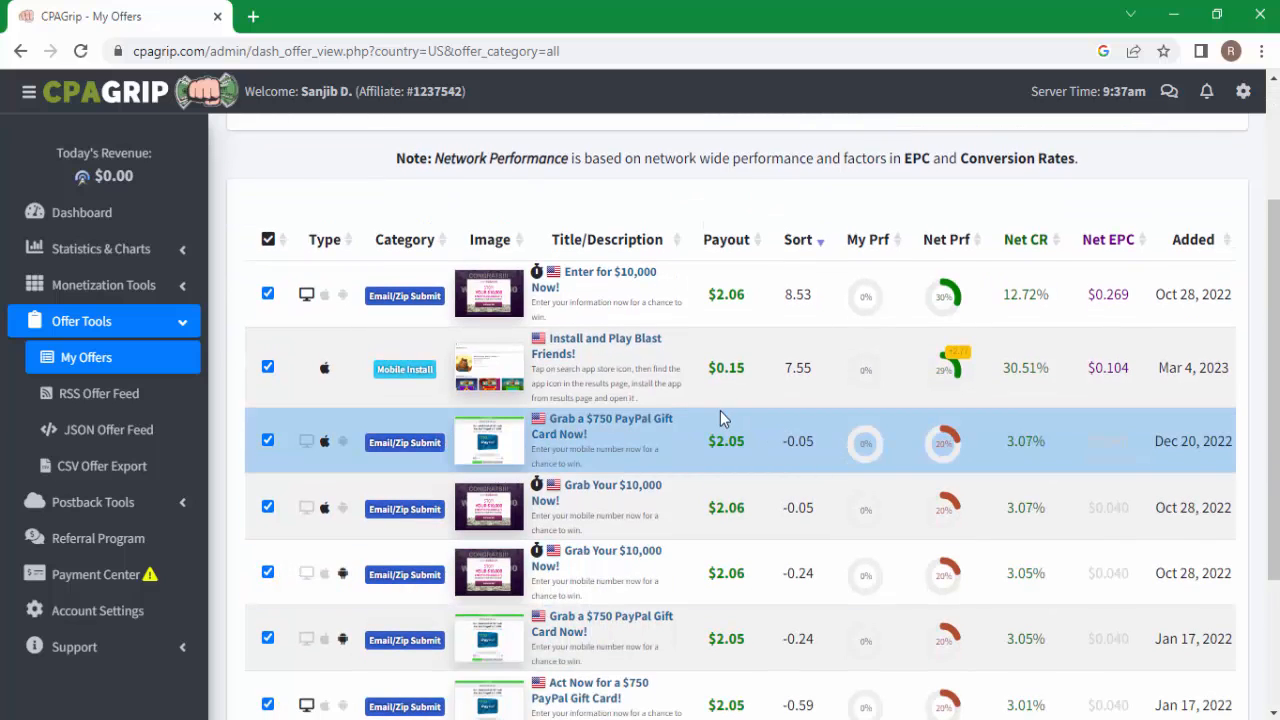
{"action": "scroll", "coordinate": [720, 417], "scroll_direction": "down", "scroll_amount": 3}
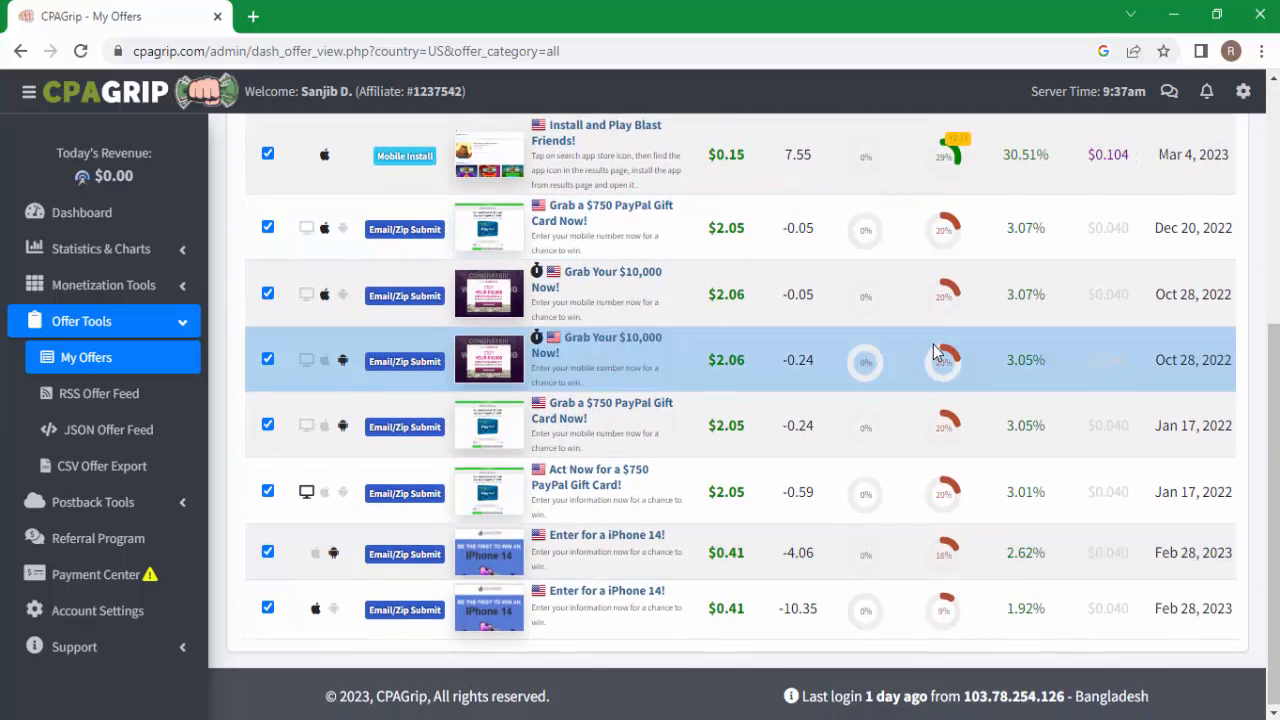
{"action": "scroll", "coordinate": [935, 352], "scroll_direction": "up", "scroll_amount": 1}
{"action": "scroll", "coordinate": [923, 357], "scroll_direction": "up", "scroll_amount": 2}
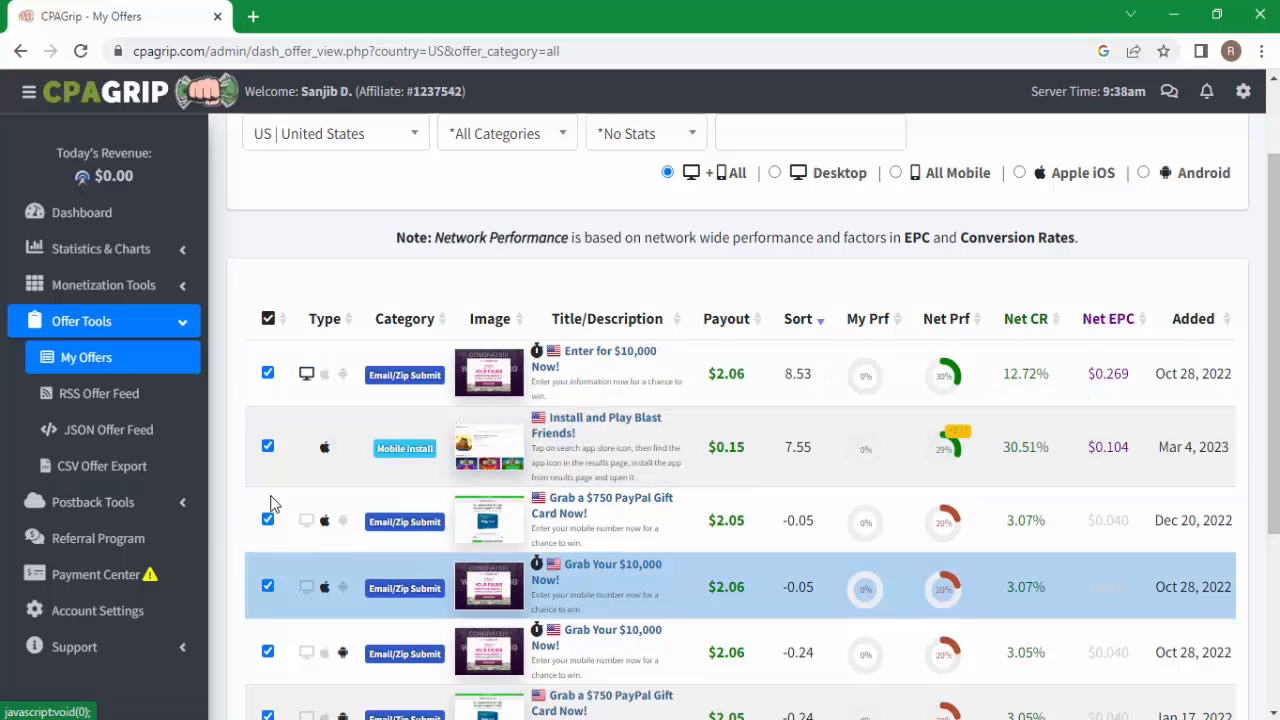
{"action": "scroll", "coordinate": [640, 400], "scroll_direction": "up", "scroll_amount": 1}
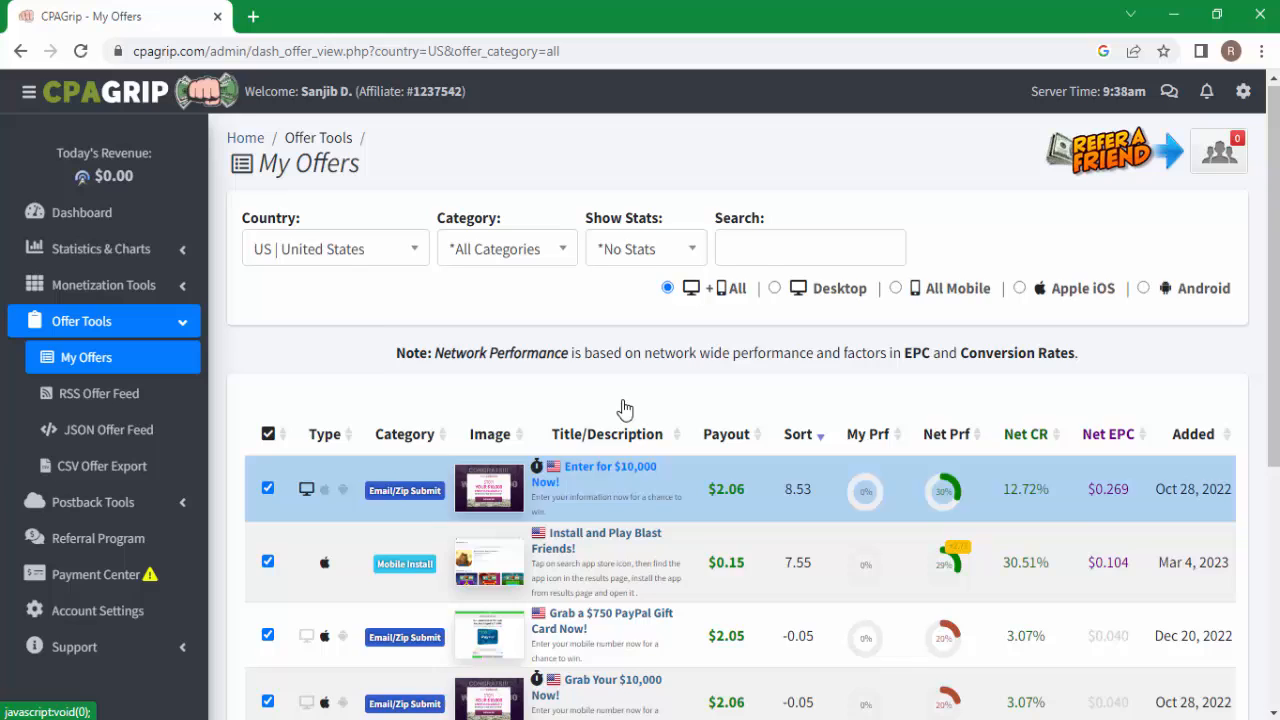
{"action": "left_click", "coordinate": [591, 492]}
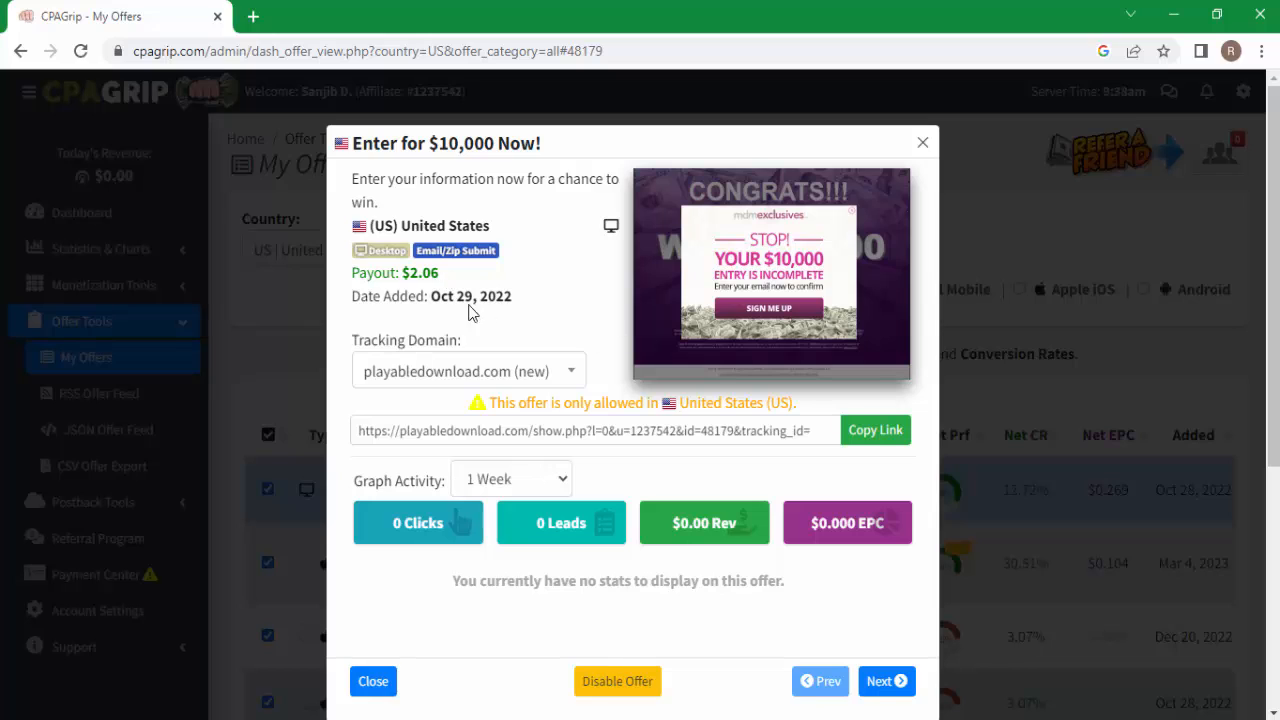
- Copy the offer's link with the playabledownload.com tracking domain and open a new browser tab
{"action": "left_click", "coordinate": [578, 376]}
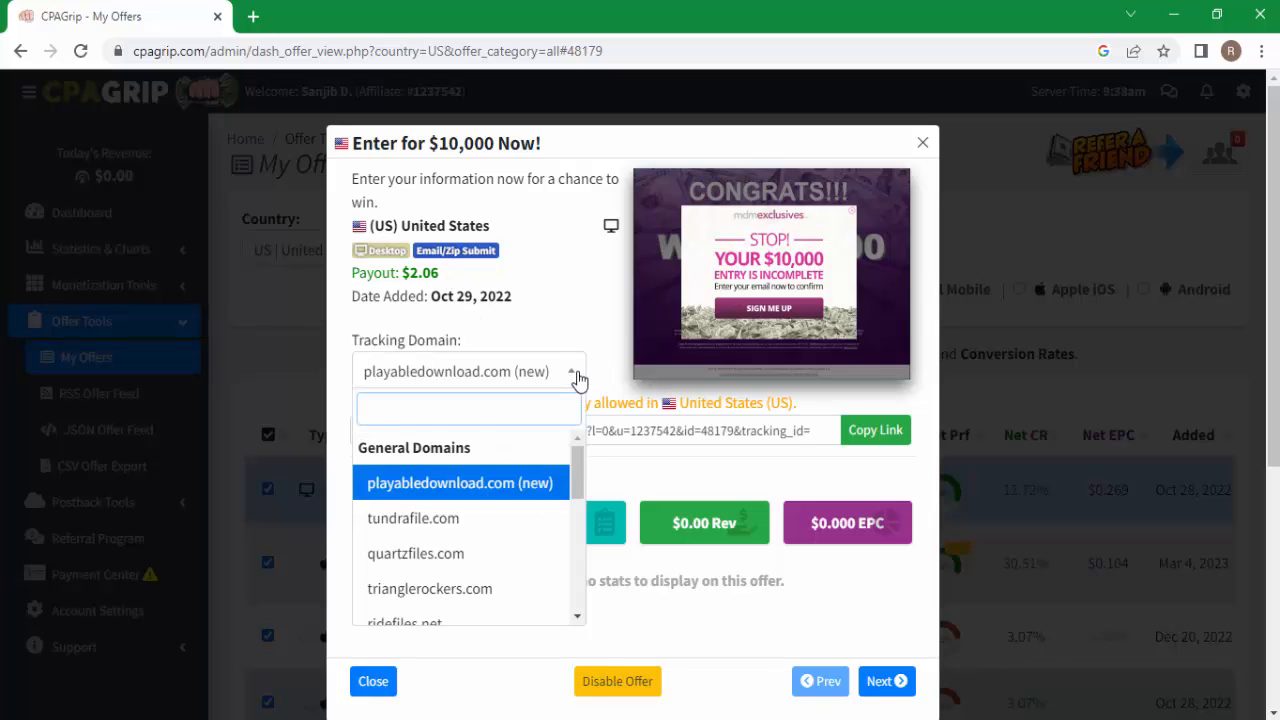
{"action": "left_click", "coordinate": [578, 376]}
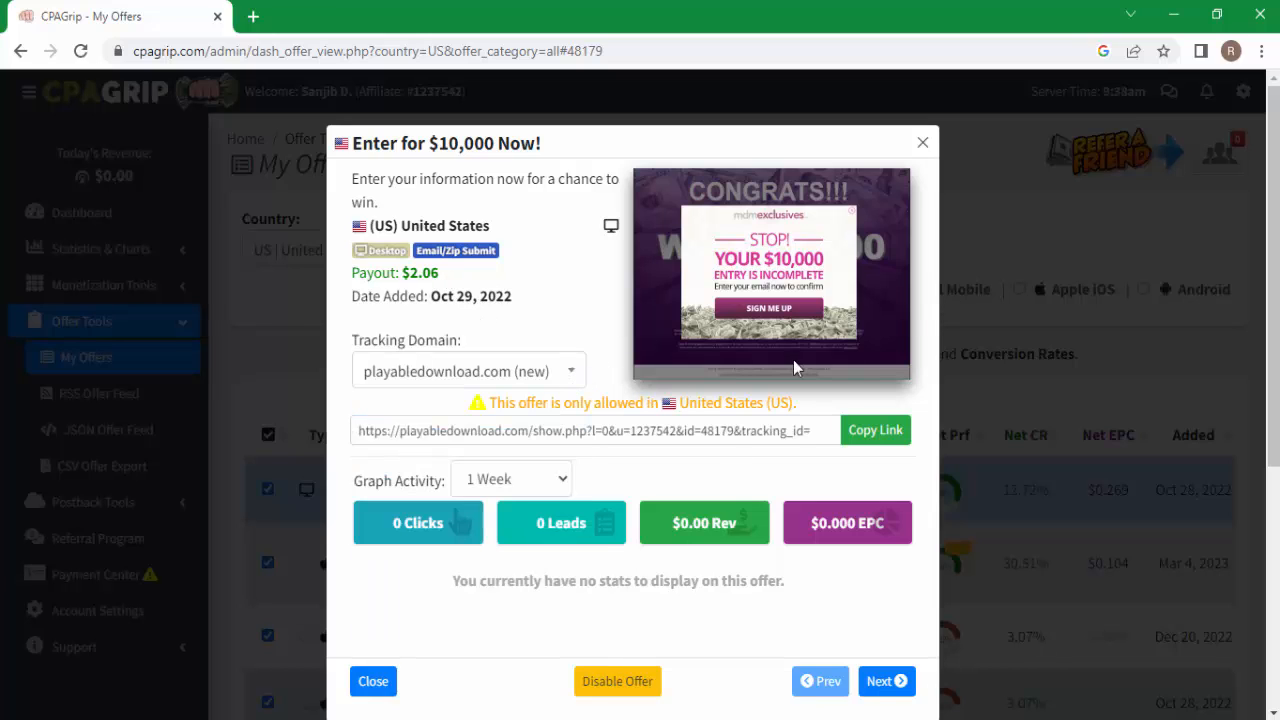
{"action": "left_click", "coordinate": [858, 429]}
{"action": "left_click", "coordinate": [253, 16]}
{"action": "left_click", "coordinate": [340, 49]}
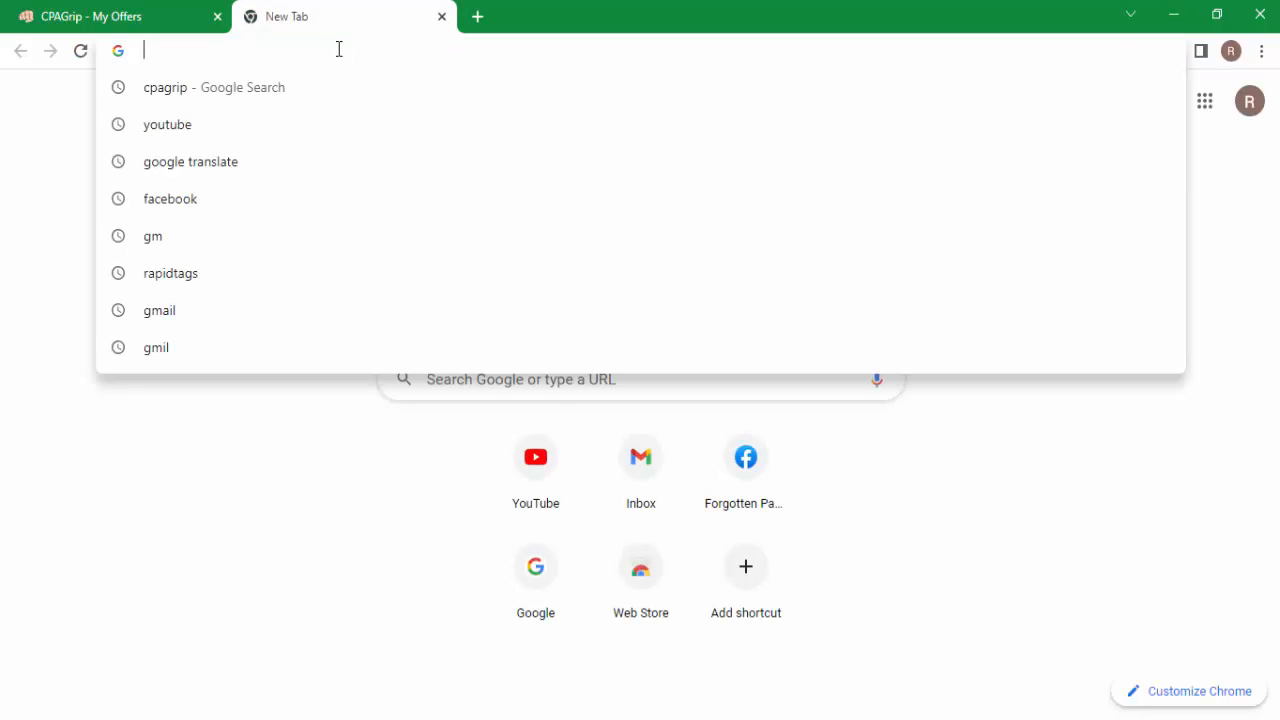
- Try to load the address site.goo in the new browser tab
{"action": "type", "text": "s8ir"}
{"action": "key", "text": "BackSpace"}
{"action": "key", "text": "BackSpace"}
{"action": "key", "text": "BackSpace"}
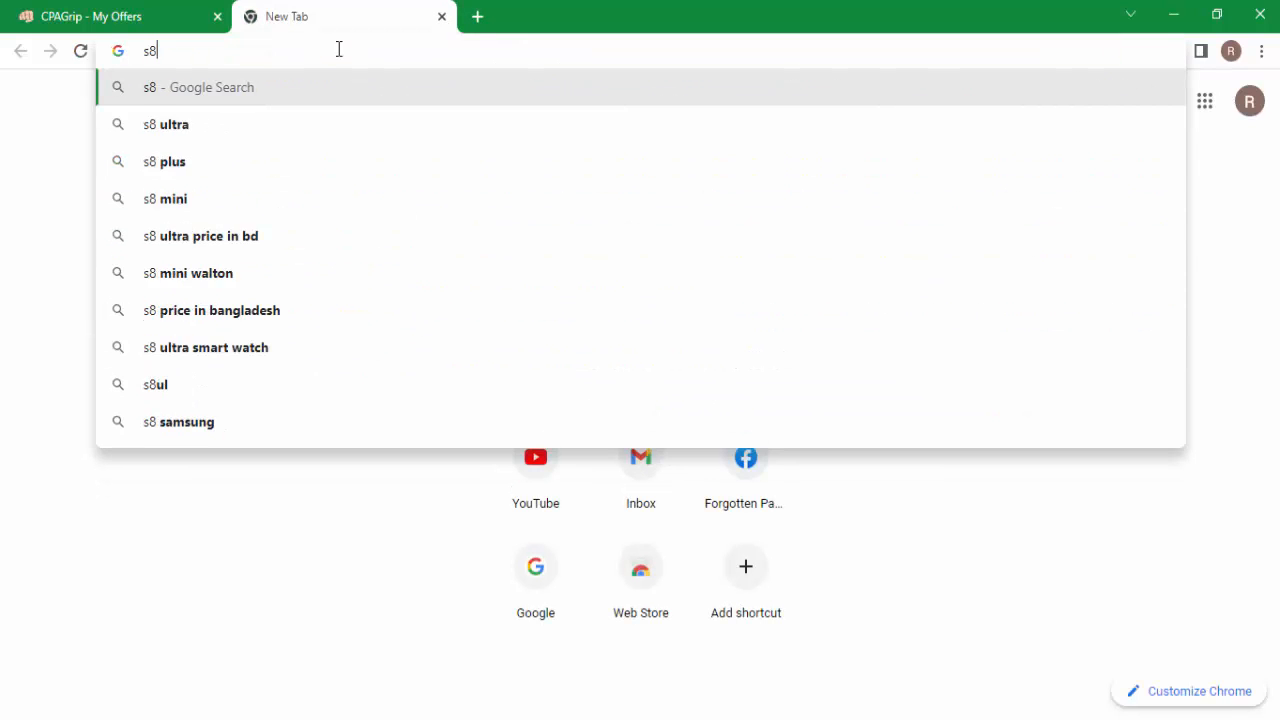
{"action": "type", "text": "ite"}
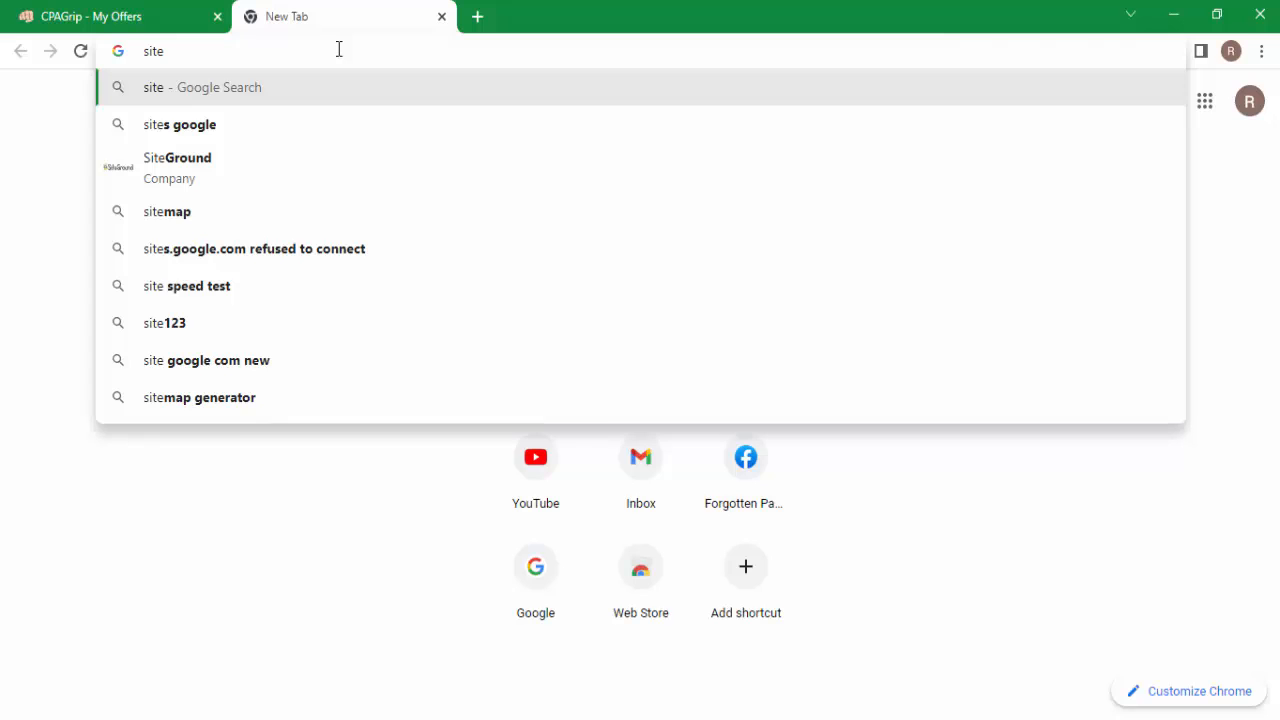
{"action": "type", "text": ".goo"}
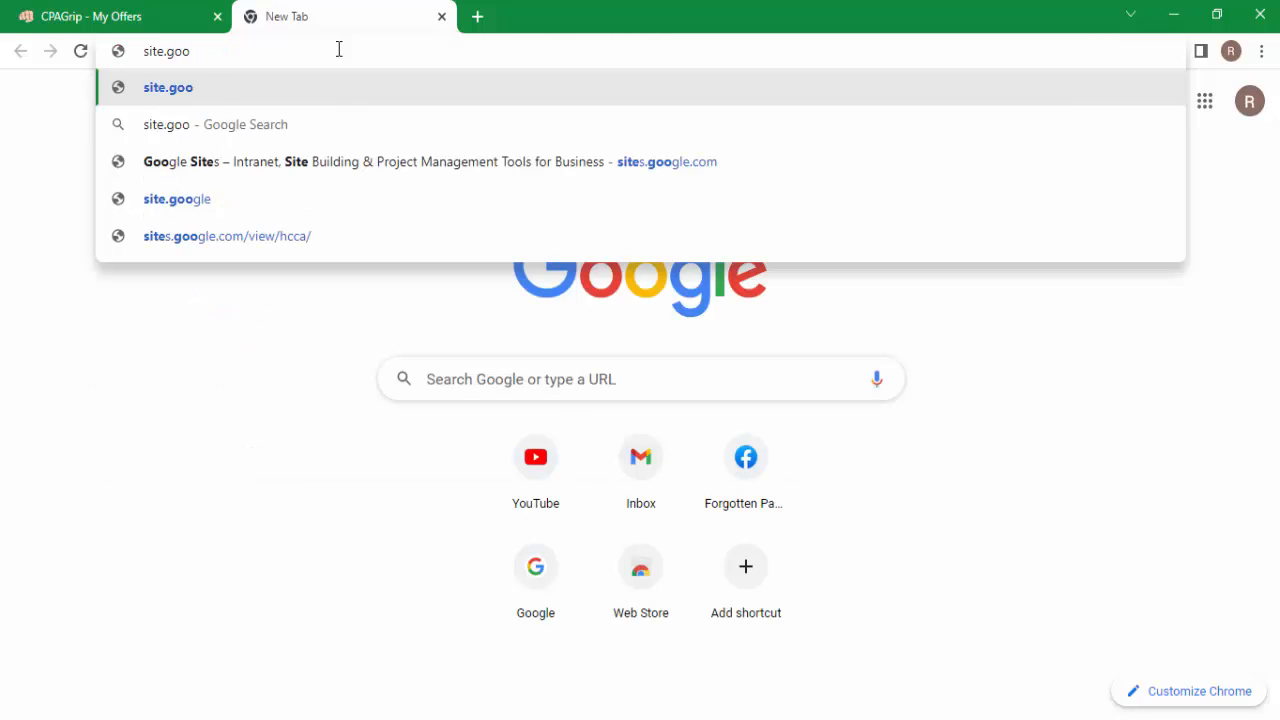
{"action": "key", "text": "Return"}
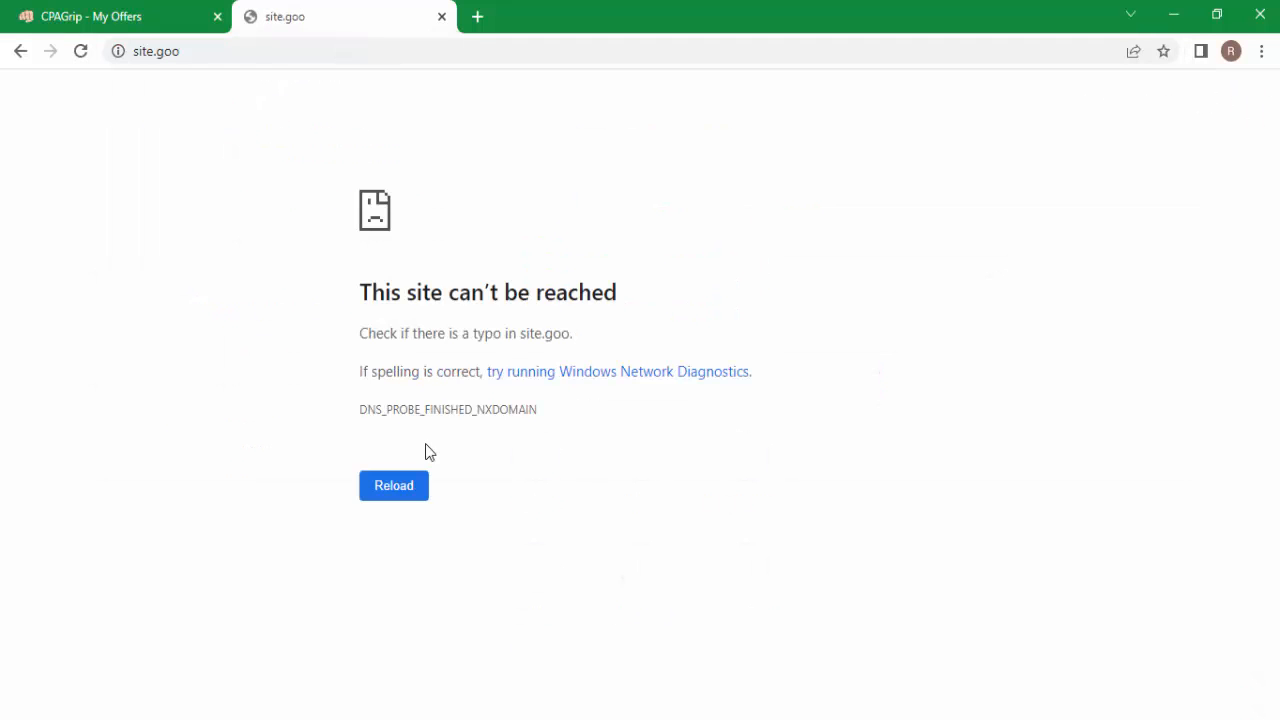
- Go to google.com and search for "sites google" using the suggested query
{"action": "left_click", "coordinate": [288, 52]}
{"action": "type", "text": "f"}
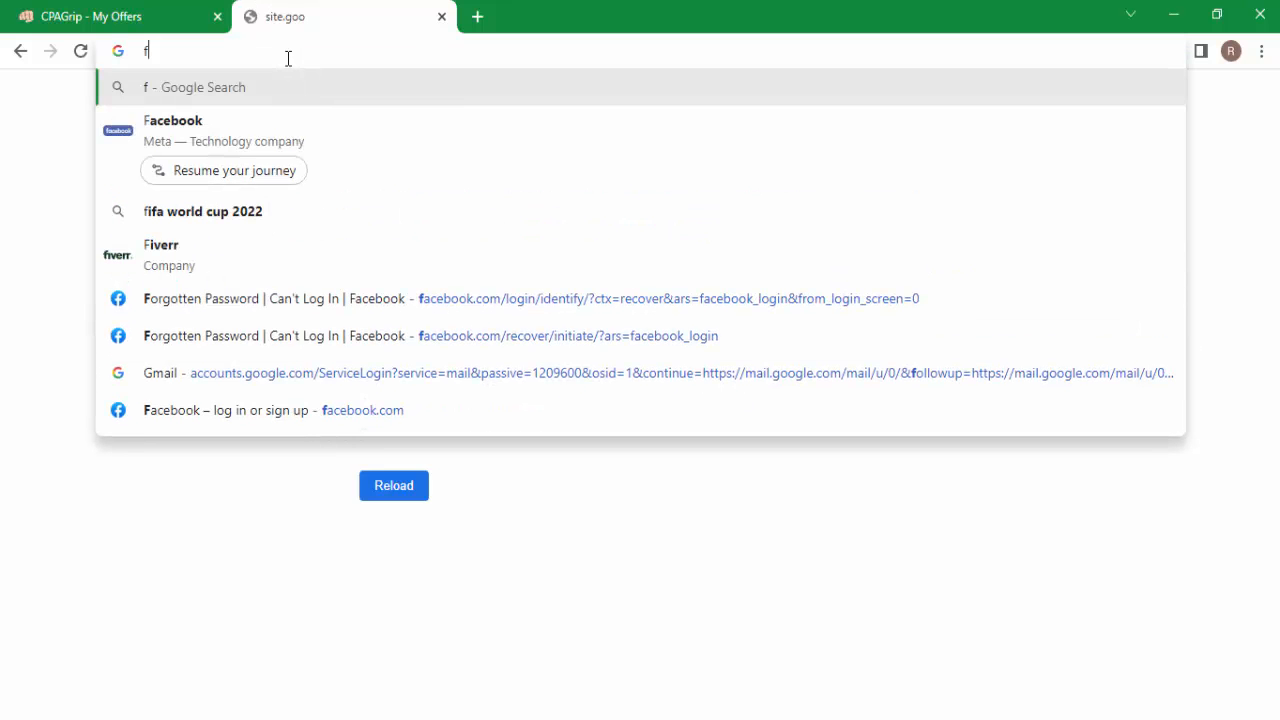
{"action": "key", "text": "BackSpace"}
{"action": "type", "text": "goo"}
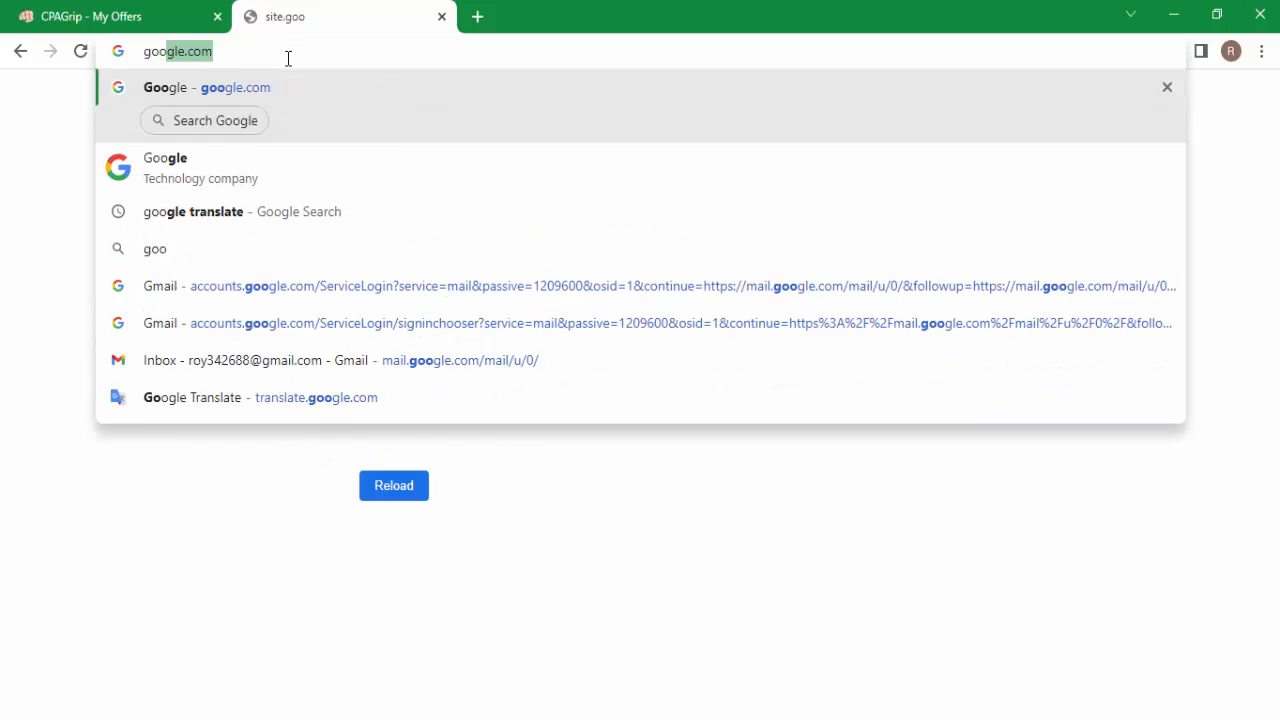
{"action": "key", "text": "Return"}
{"action": "left_click", "coordinate": [474, 294]}
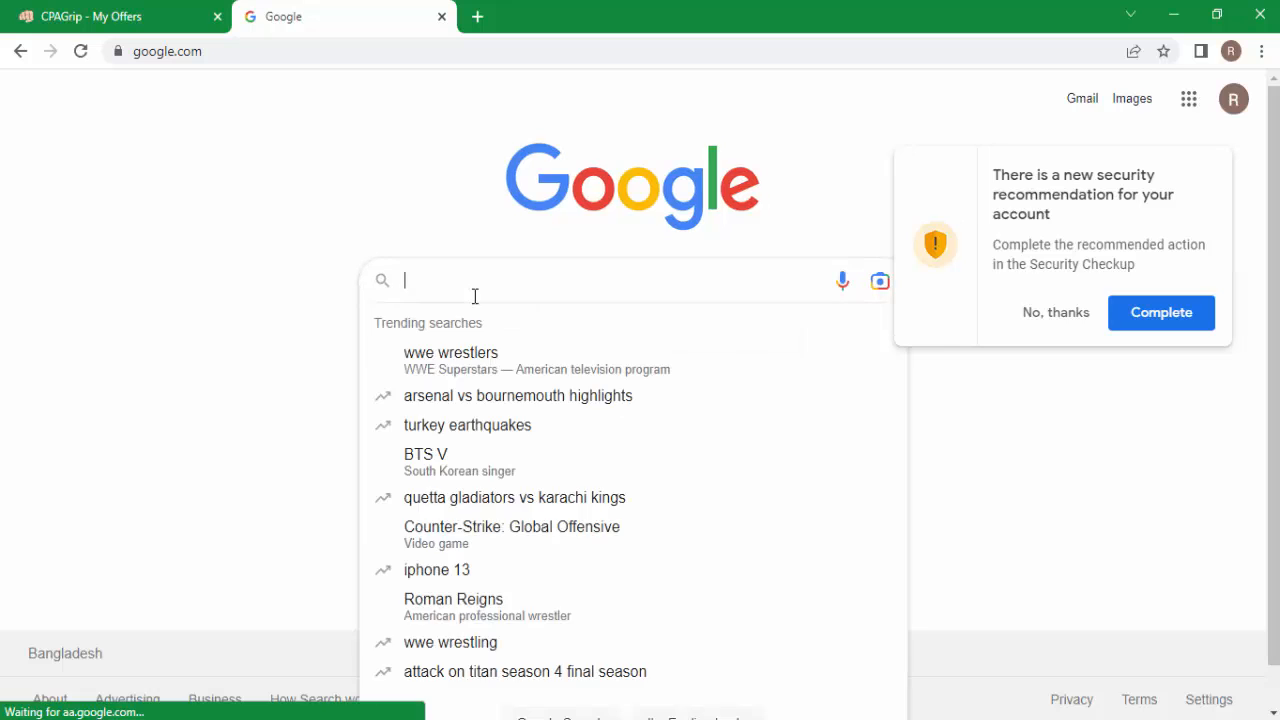
{"action": "type", "text": "site"}
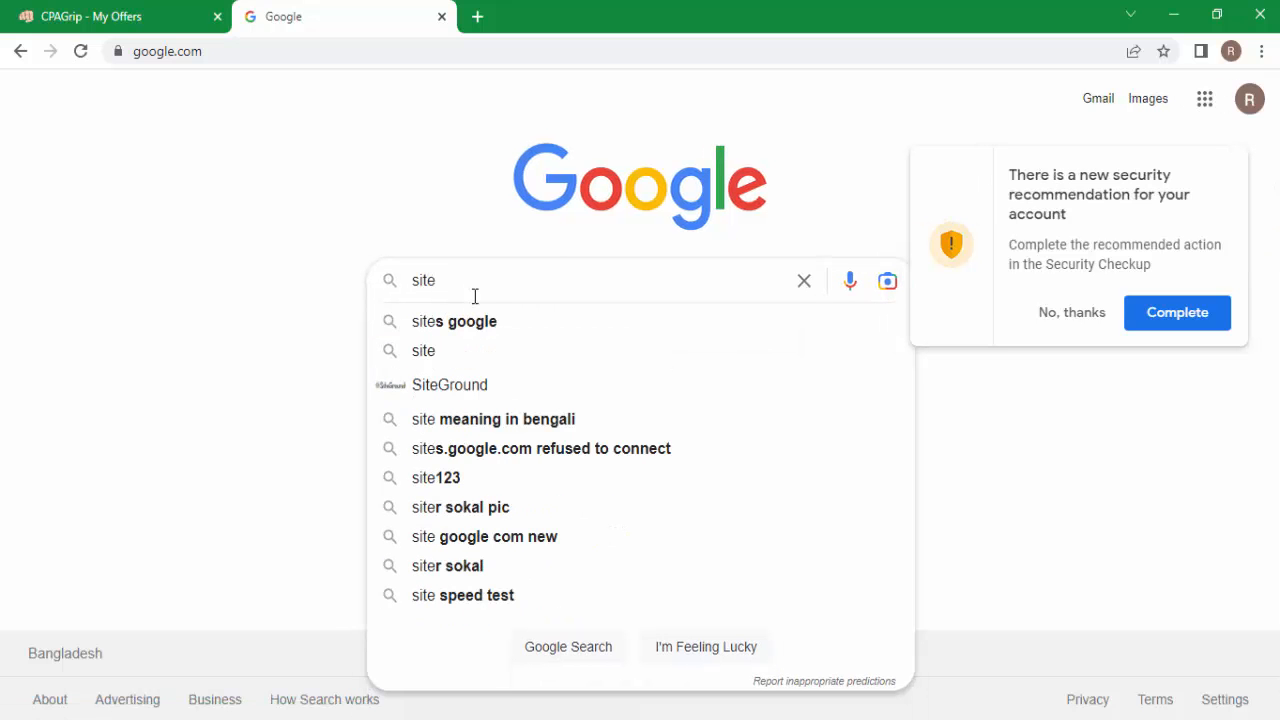
{"action": "left_click", "coordinate": [457, 323]}
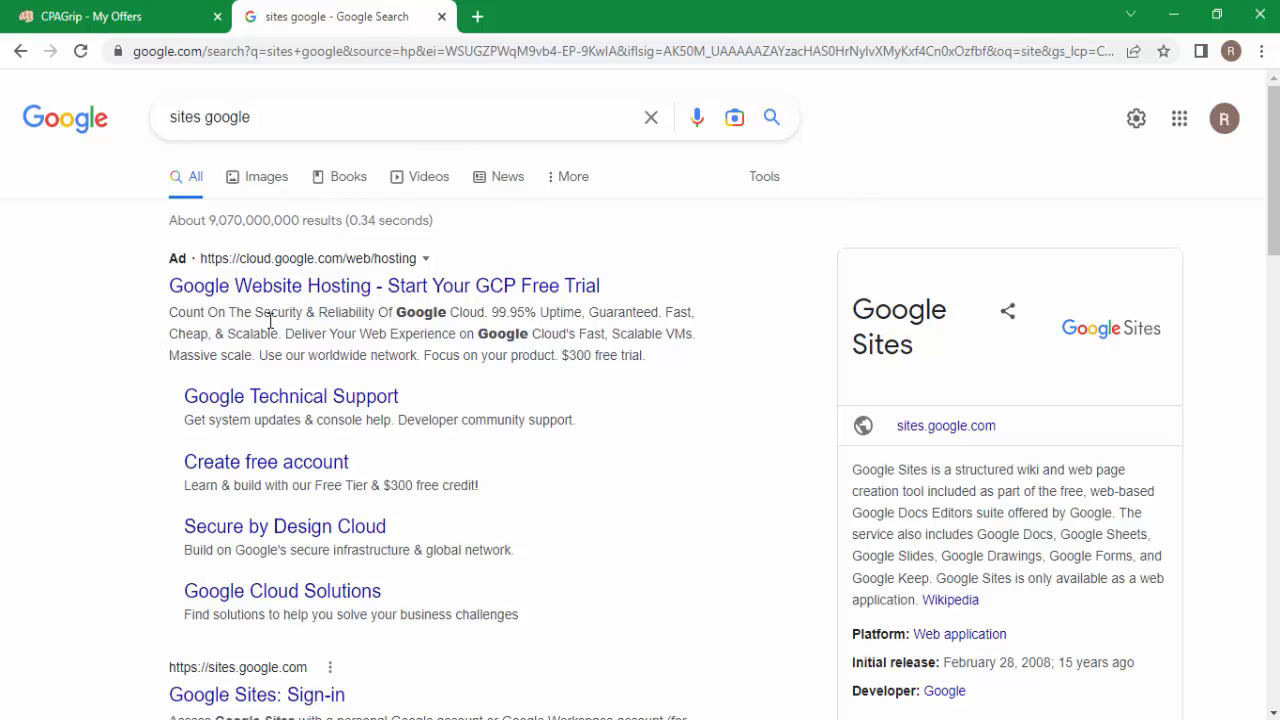
- Open Google Sites from its sign-in entry in the search results
{"action": "scroll", "coordinate": [500, 283], "scroll_direction": "down", "scroll_amount": 1}
{"action": "scroll", "coordinate": [500, 283], "scroll_direction": "down", "scroll_amount": 2}
{"action": "left_click", "coordinate": [264, 410]}
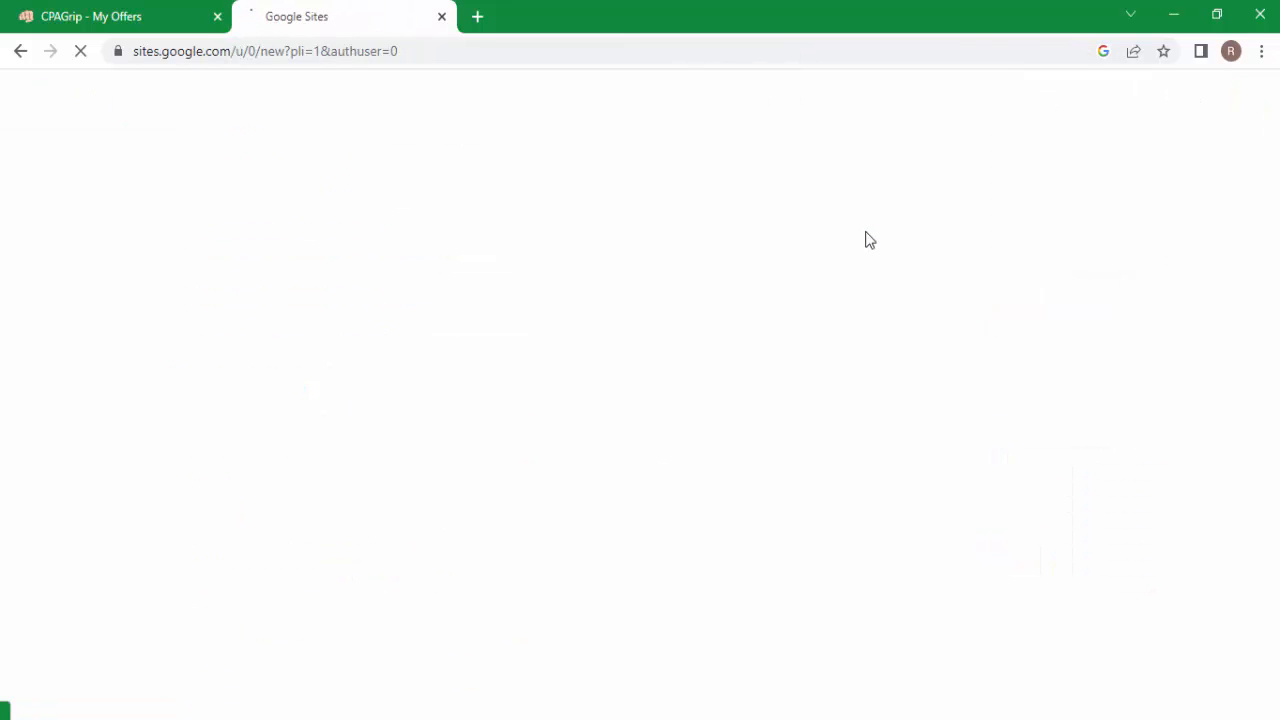
- Browse the full template gallery and create a new site from the Blank template
{"action": "scroll", "coordinate": [866, 237], "scroll_direction": "down", "scroll_amount": 1}
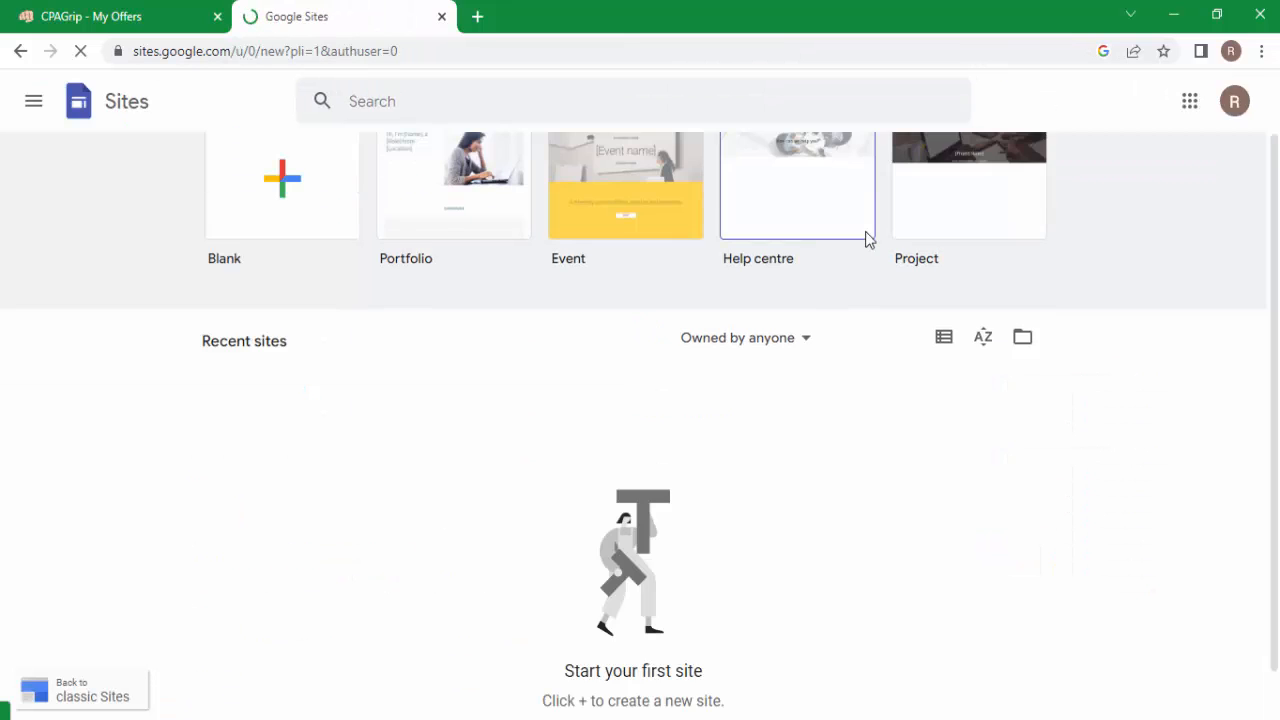
{"action": "scroll", "coordinate": [474, 455], "scroll_direction": "up", "scroll_amount": 1}
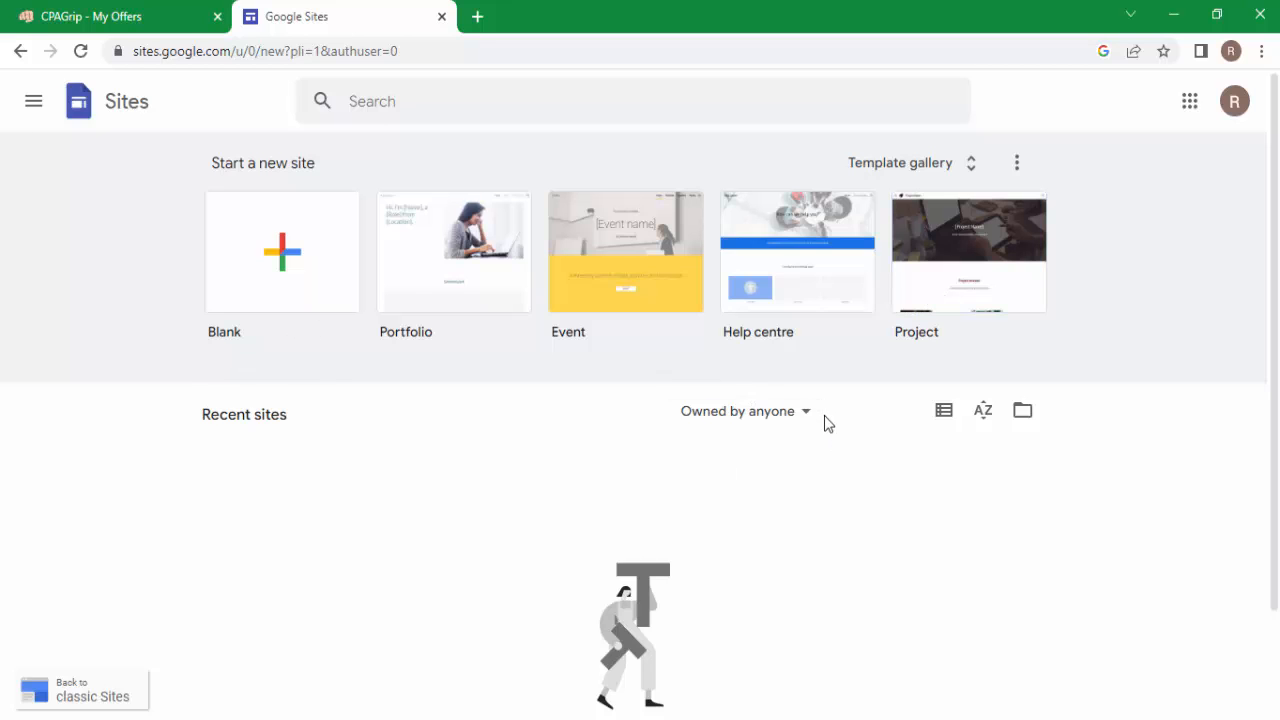
{"action": "left_click", "coordinate": [975, 177]}
{"action": "scroll", "coordinate": [515, 436], "scroll_direction": "down", "scroll_amount": 3}
{"action": "scroll", "coordinate": [443, 434], "scroll_direction": "down", "scroll_amount": 6}
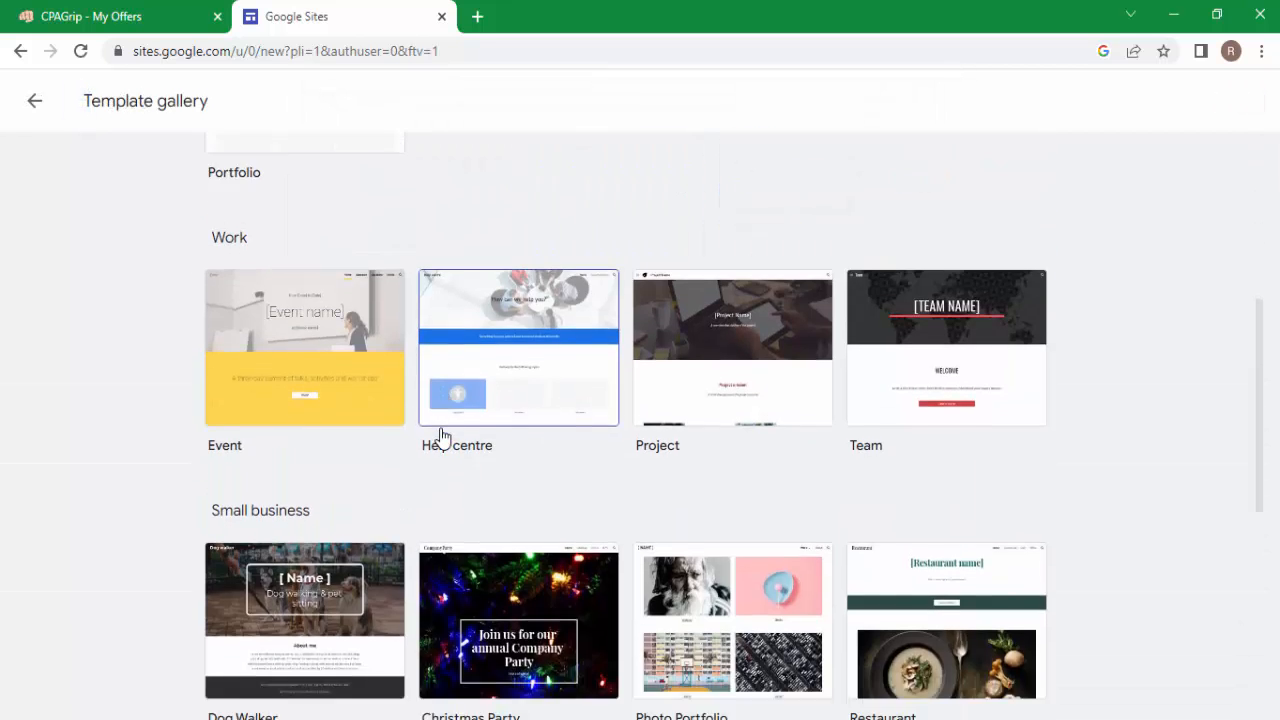
{"action": "scroll", "coordinate": [889, 409], "scroll_direction": "up", "scroll_amount": 10}
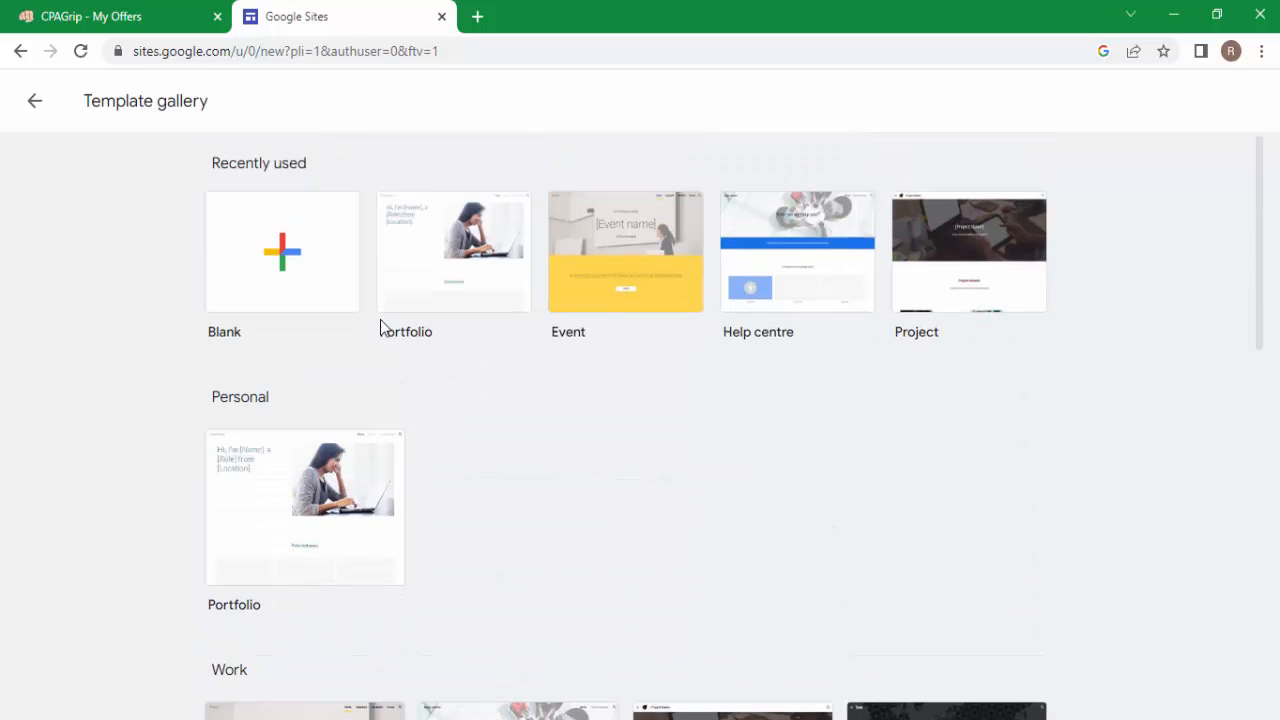
{"action": "left_click", "coordinate": [268, 250]}
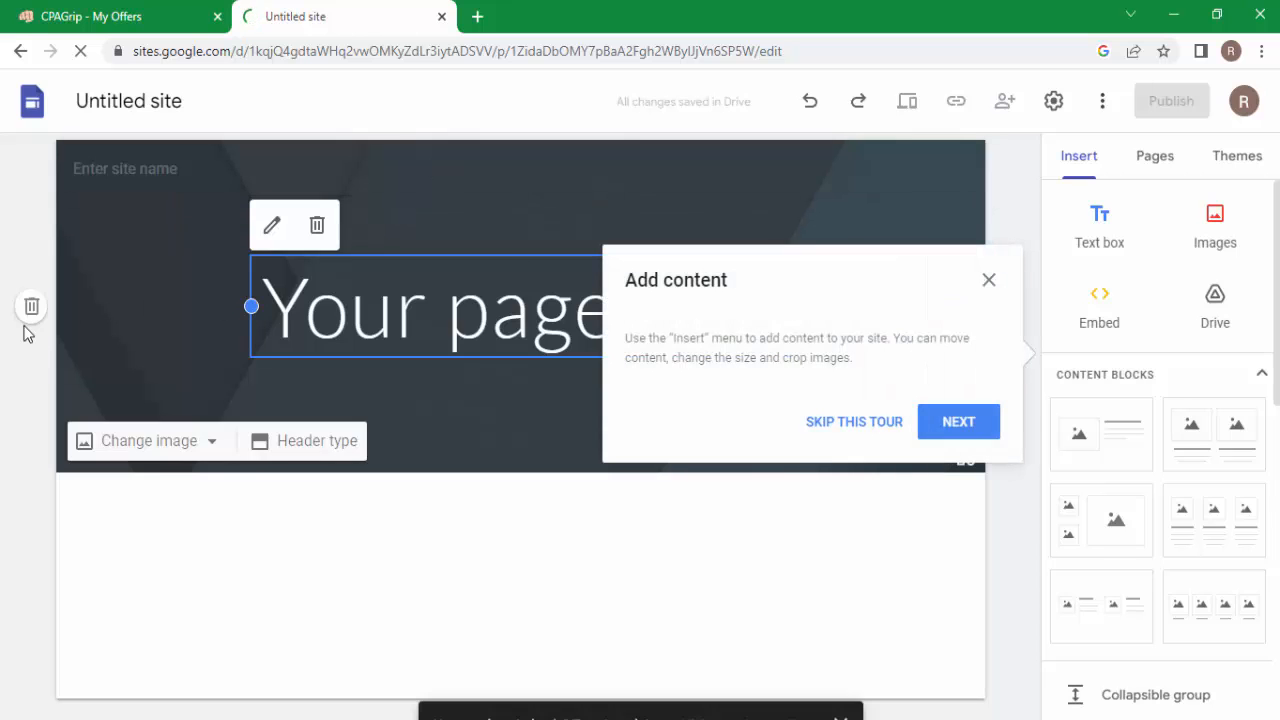
- Dismiss the introductory tour and delete the header section containing the page title
{"action": "left_click", "coordinate": [989, 281]}
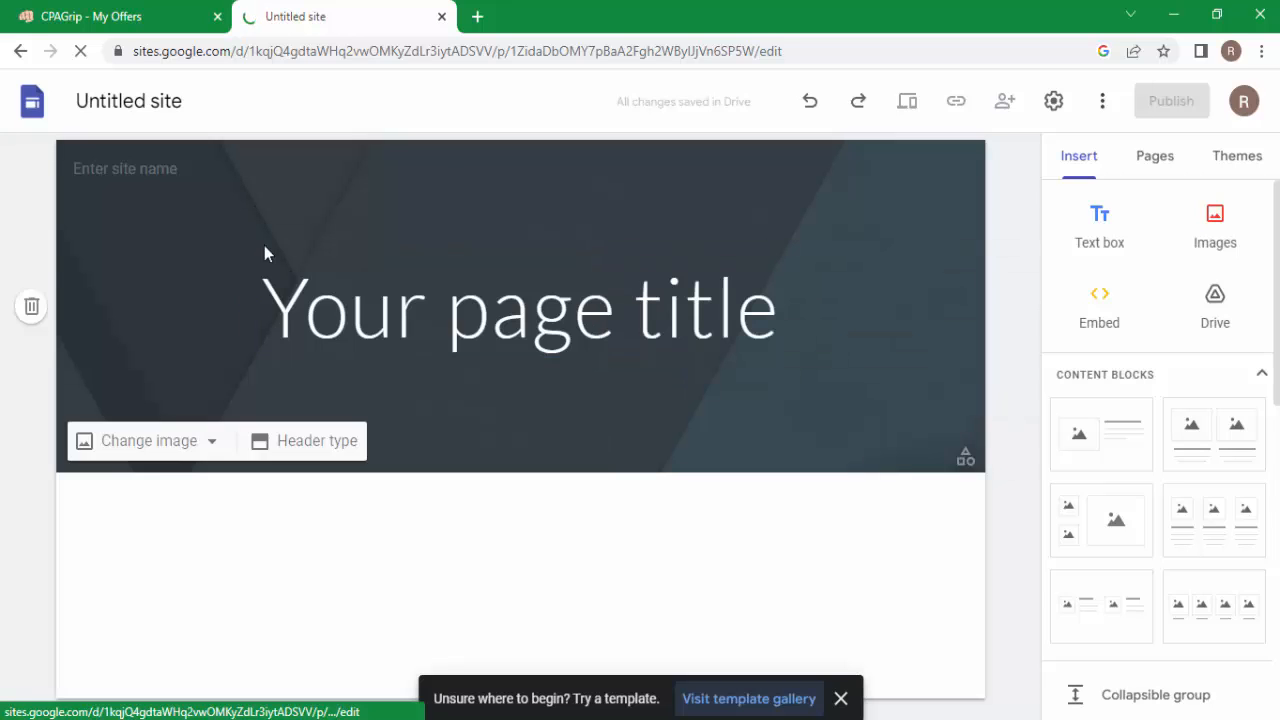
{"action": "left_click", "coordinate": [29, 307]}
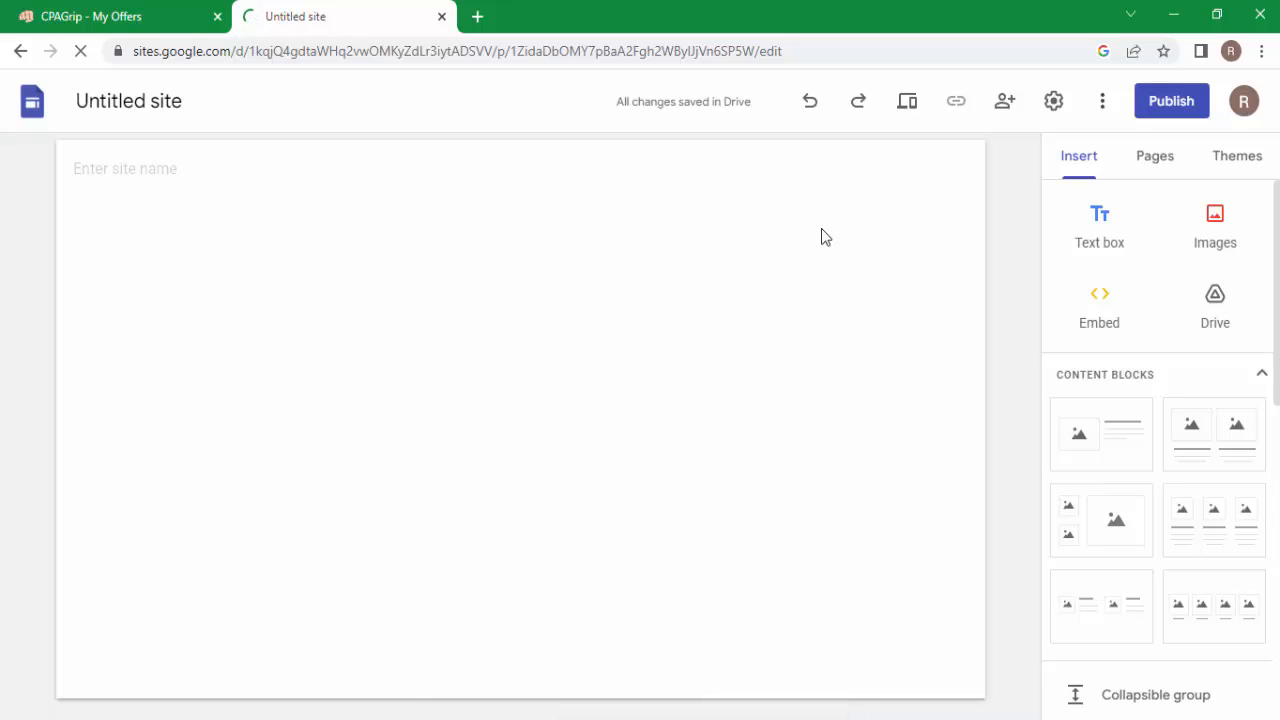
- Switch to the CPAGrip offer "Enter for $10,000 Now!" and save its preview image as a PNG on the Desktop
{"action": "left_click", "coordinate": [62, 12]}
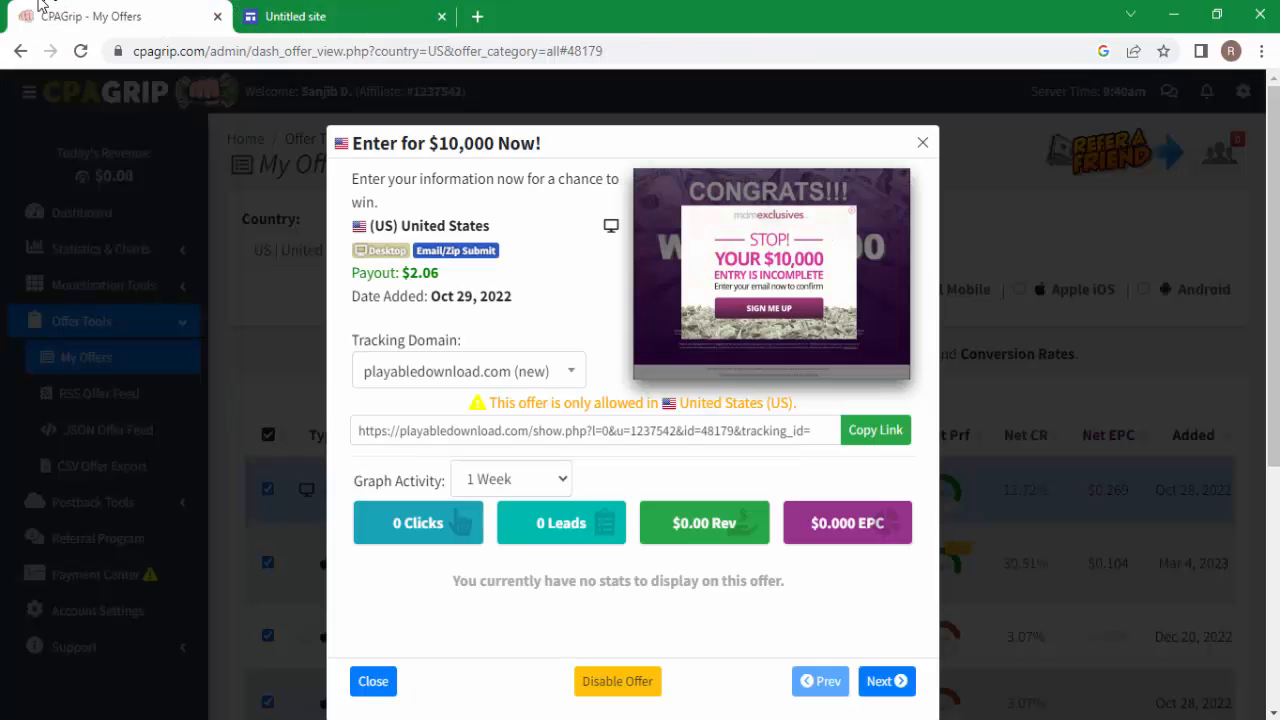
{"action": "right_click", "coordinate": [747, 256]}
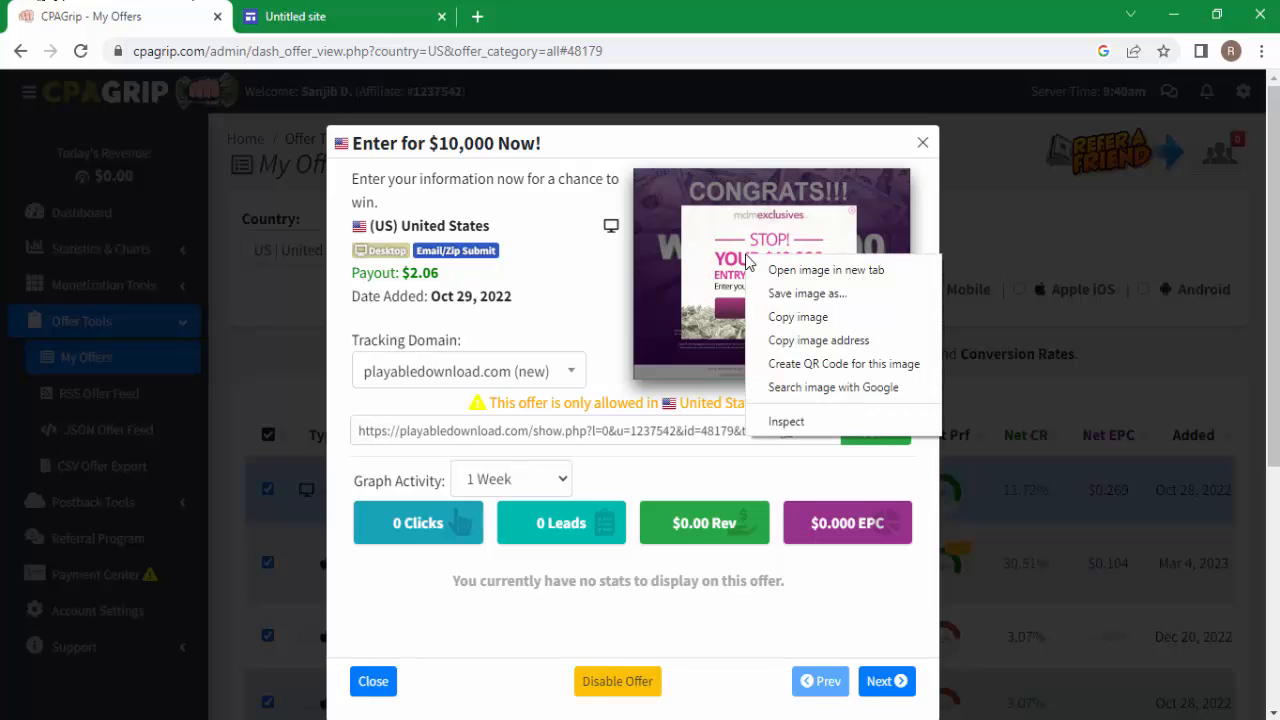
{"action": "left_click", "coordinate": [797, 297]}
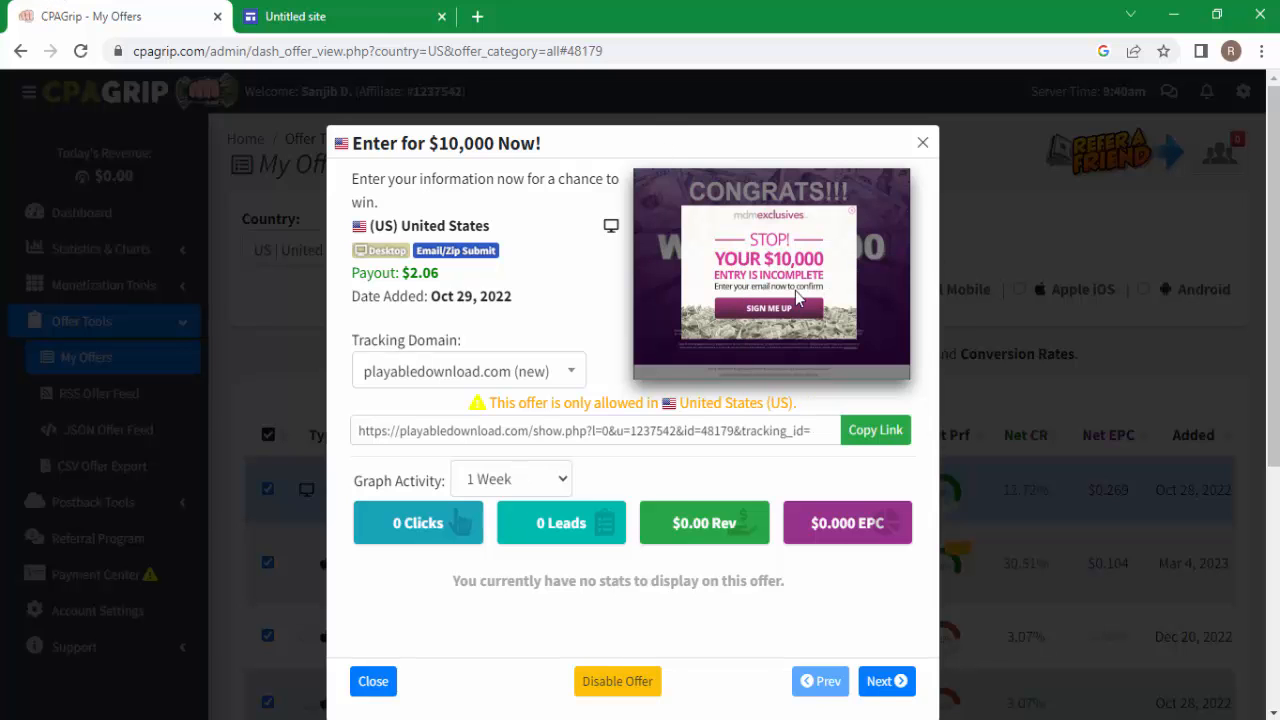
{"action": "left_click", "coordinate": [106, 266]}
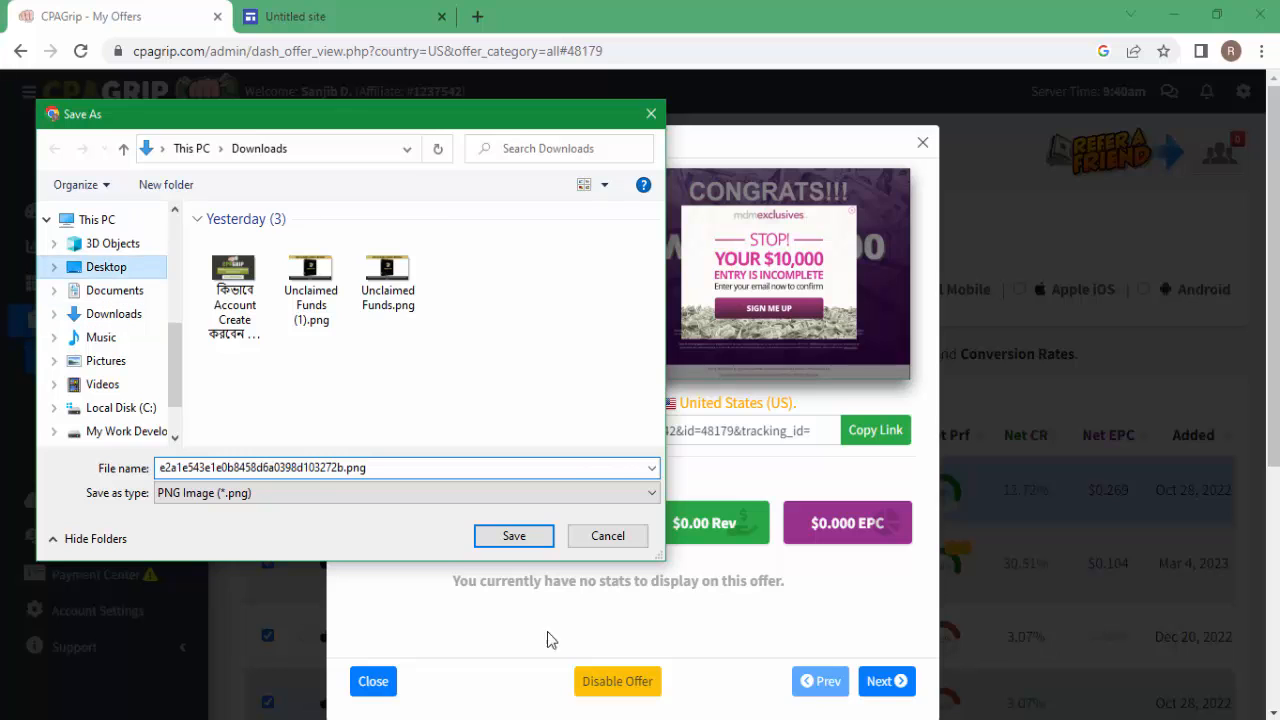
{"action": "left_click", "coordinate": [513, 536]}
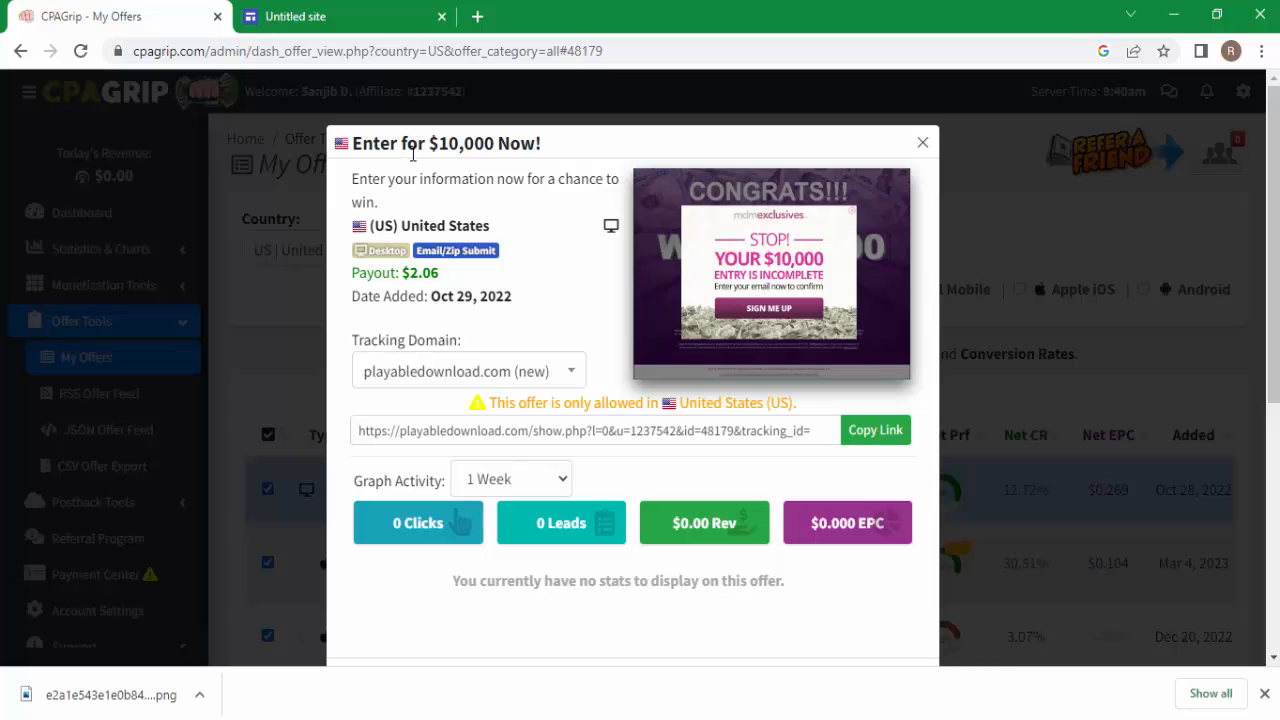
- Switch back to the Google Sites page, insert a text box and enter "Win For Chance" in it
{"action": "left_click_drag", "start_coordinate": [445, 145], "coordinate": [567, 165]}
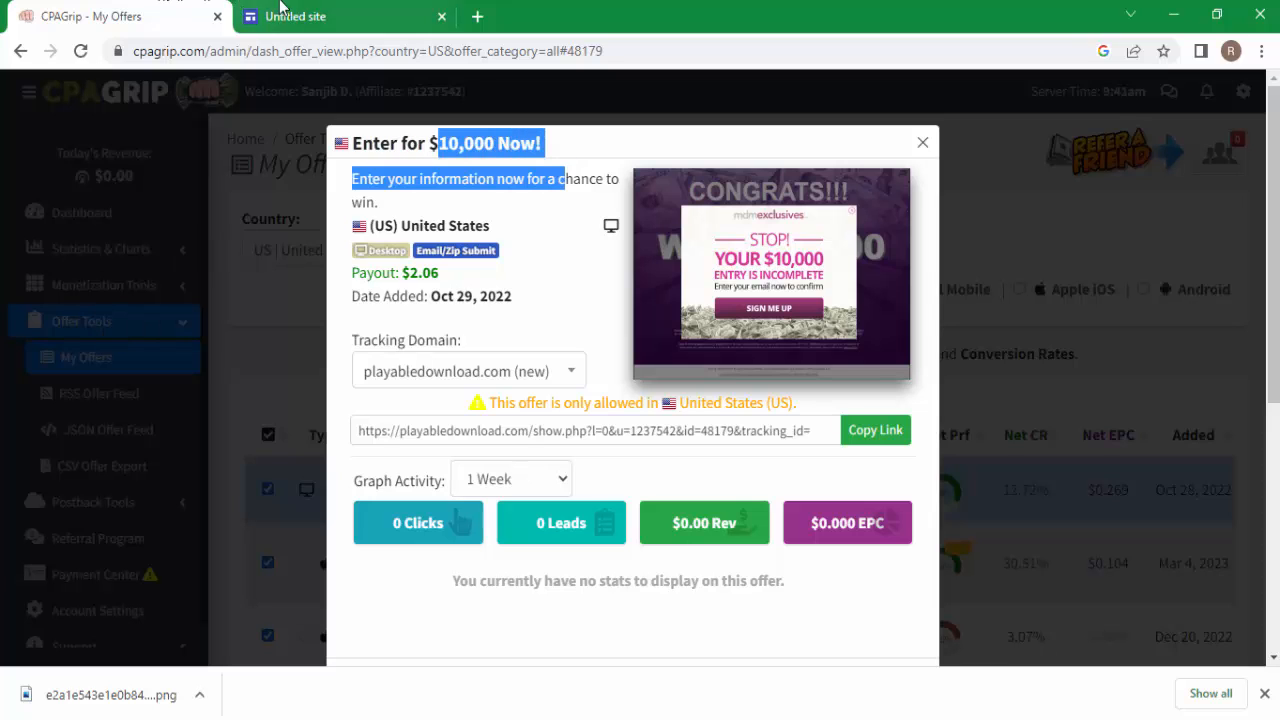
{"action": "left_click", "coordinate": [310, 14]}
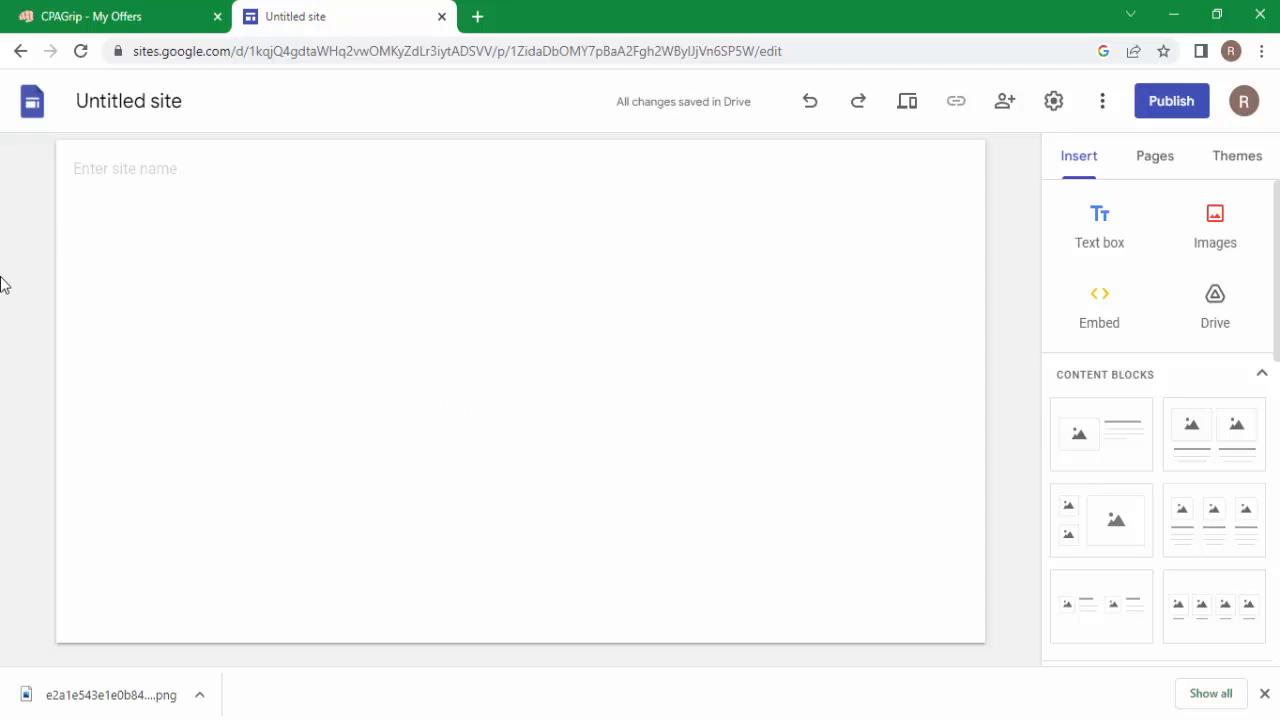
{"action": "left_click", "coordinate": [1107, 223]}
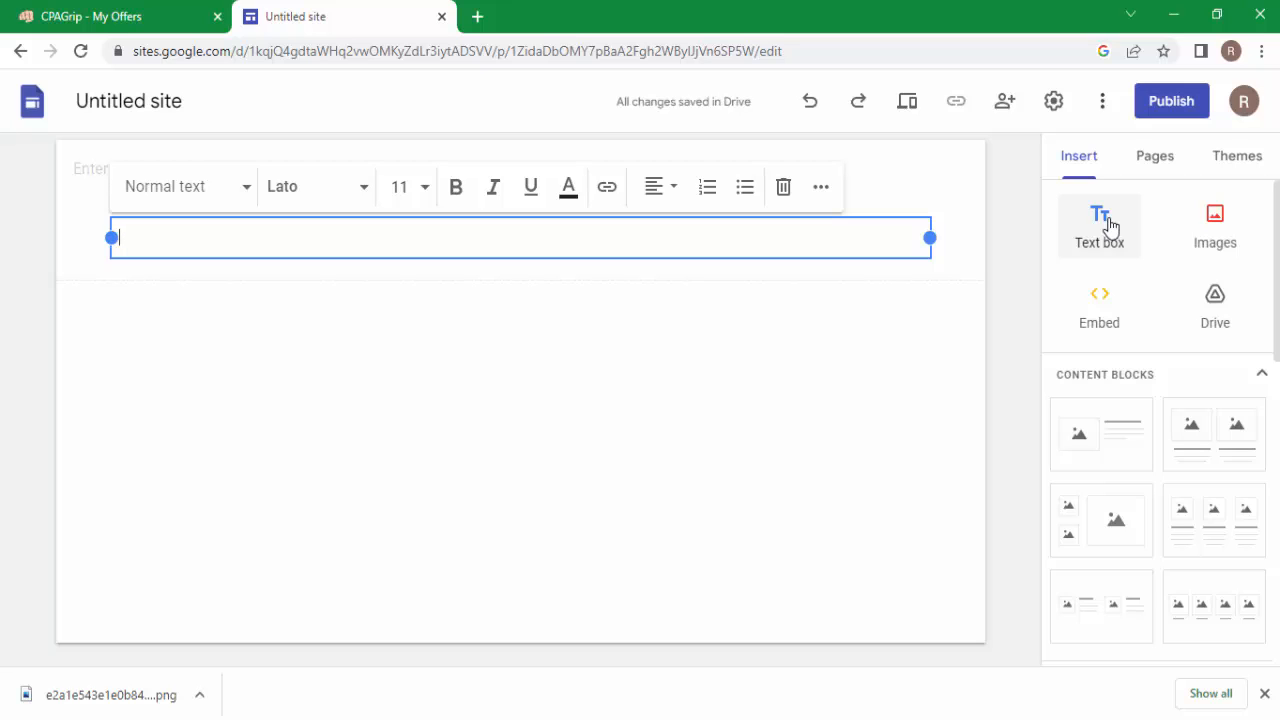
{"action": "type", "text": "Win For"}
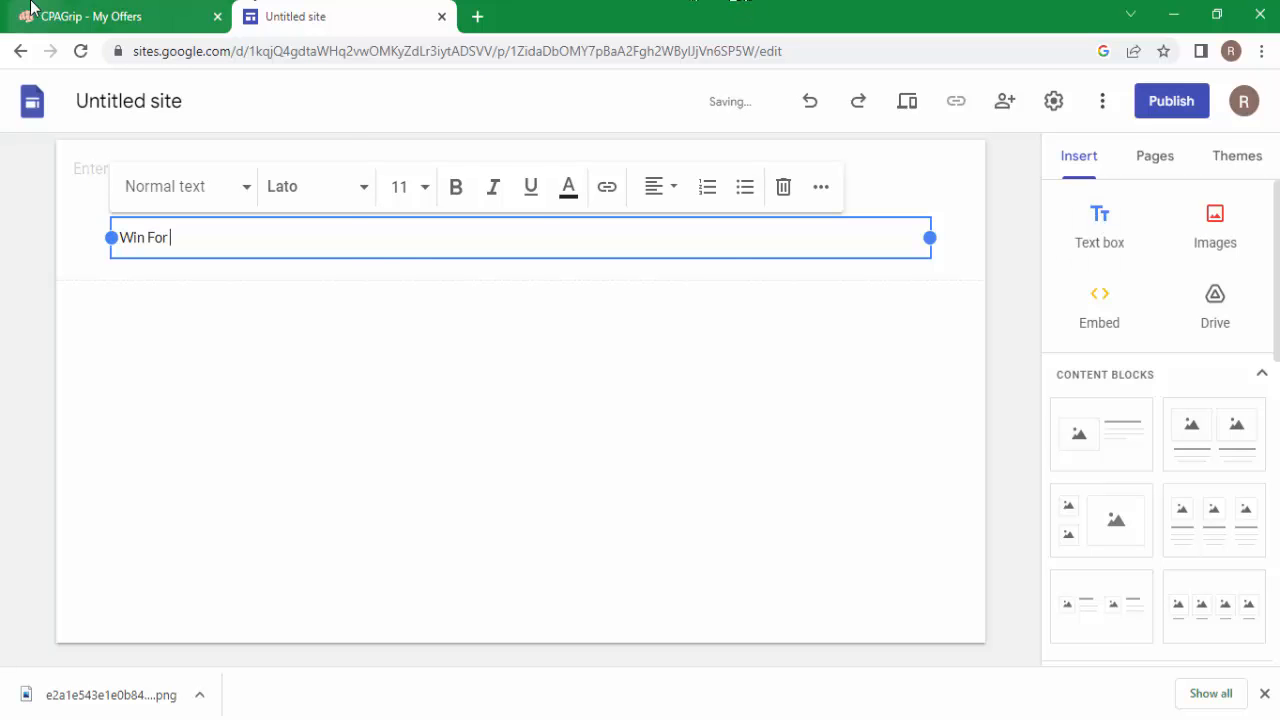
{"action": "left_click", "coordinate": [88, 12]}
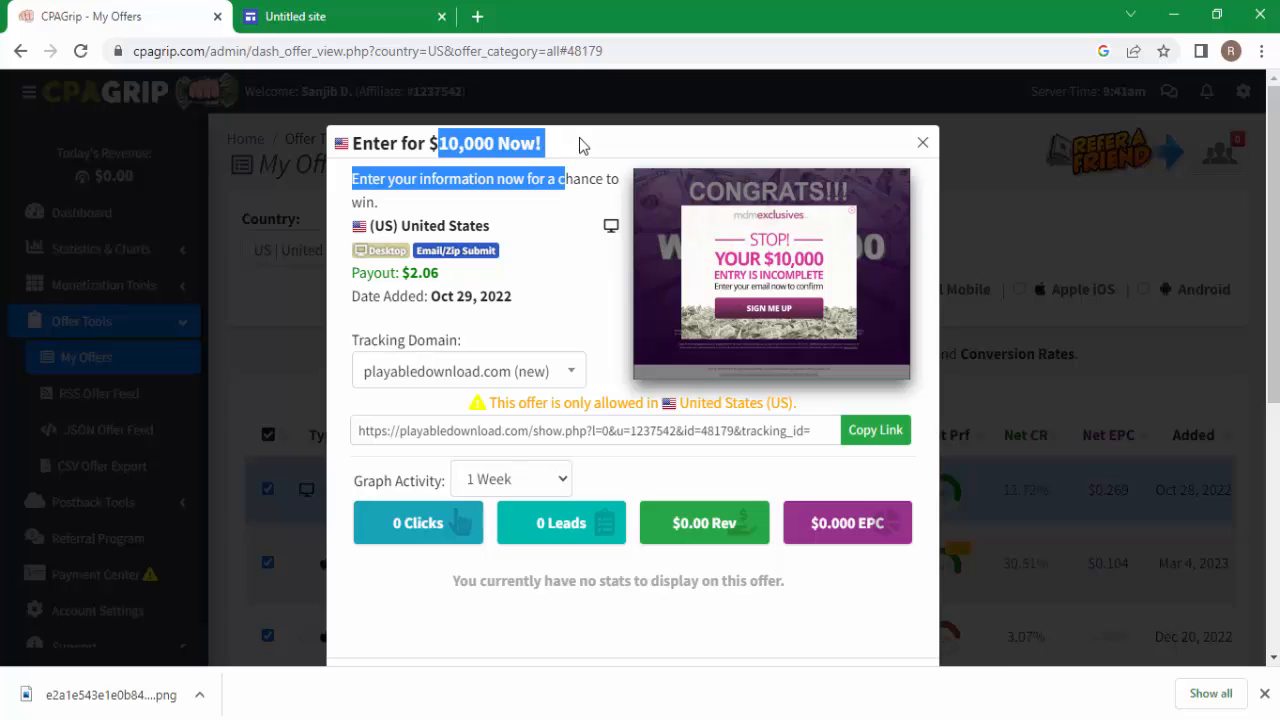
{"action": "left_click", "coordinate": [330, 16]}
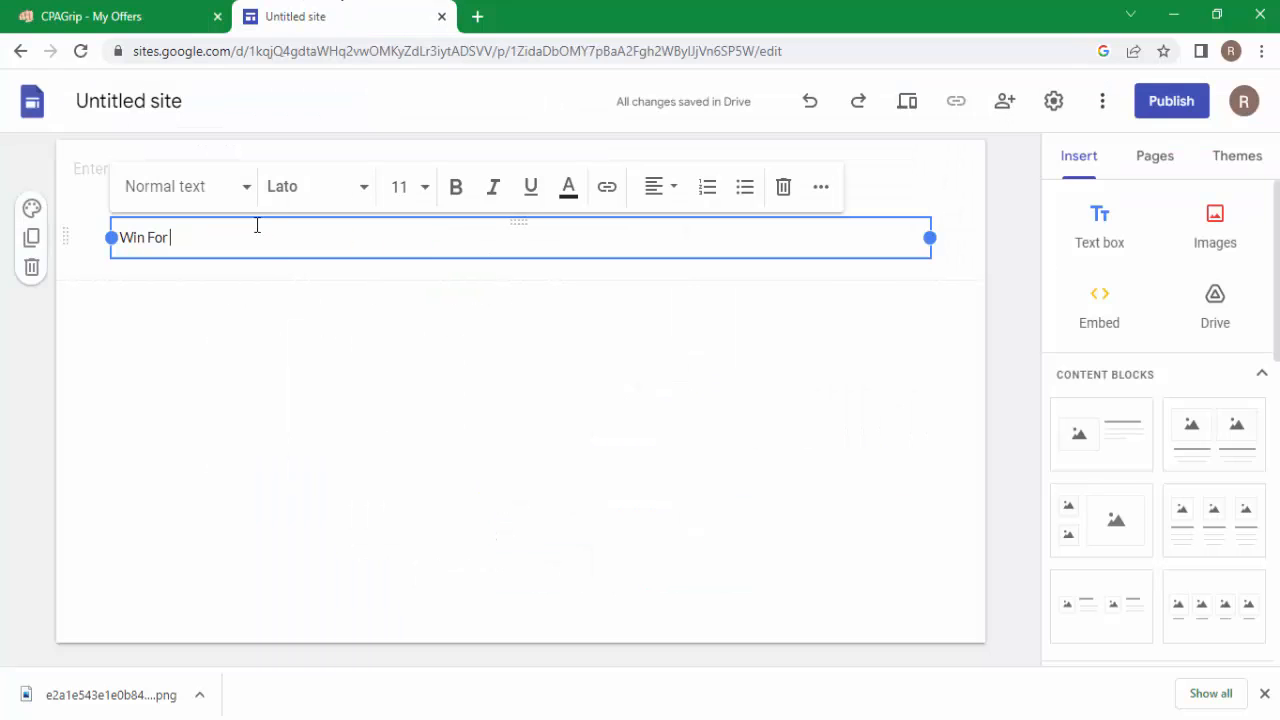
{"action": "type", "text": "Chance"}
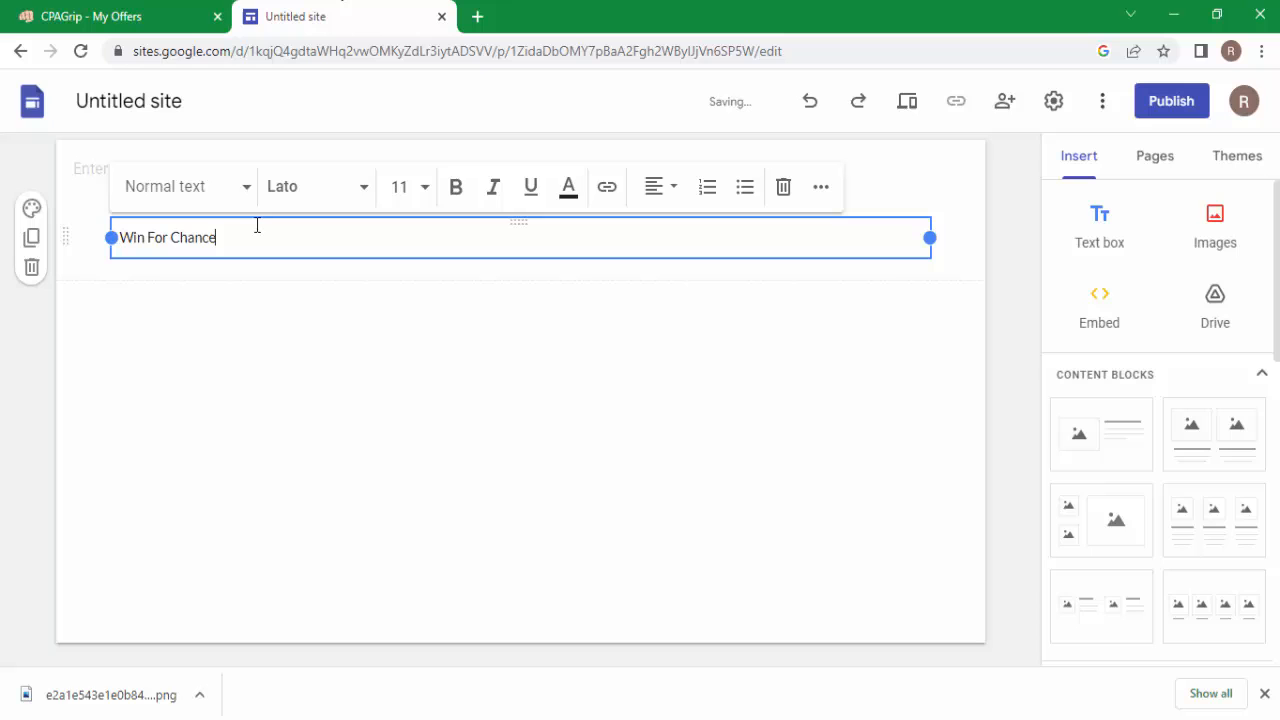
- Copy "$10,000 Now!" from the CPAGrip offer title and paste it after "Win For Chance" in the Google Sites text box
{"action": "left_click", "coordinate": [40, 14]}
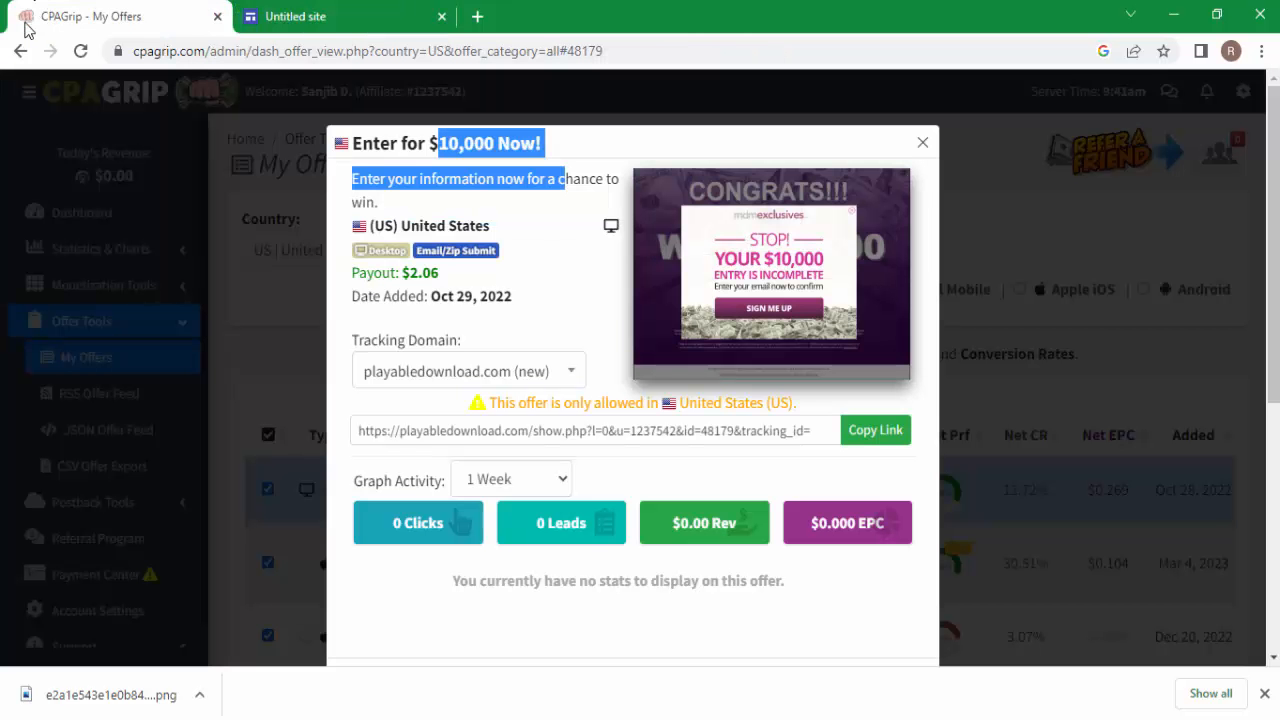
{"action": "left_click_drag", "start_coordinate": [588, 150], "coordinate": [429, 163]}
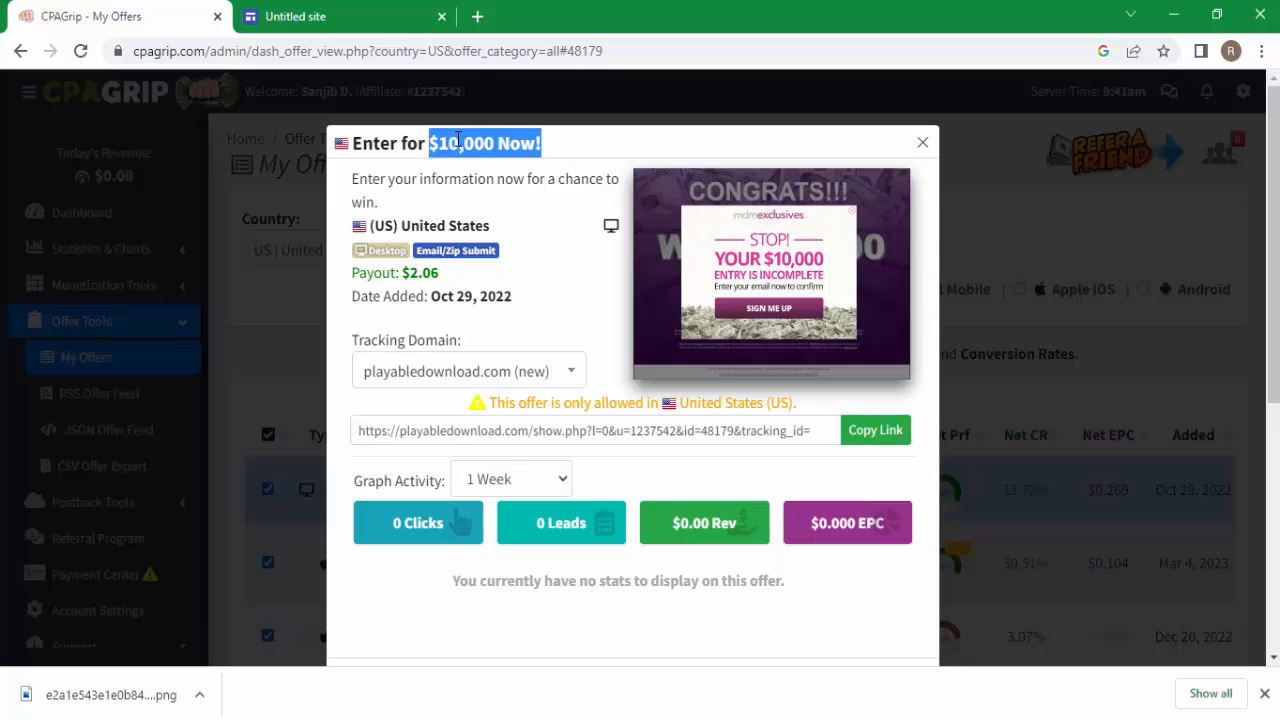
{"action": "right_click", "coordinate": [458, 141]}
{"action": "left_click", "coordinate": [495, 157]}
{"action": "left_click", "coordinate": [363, 12]}
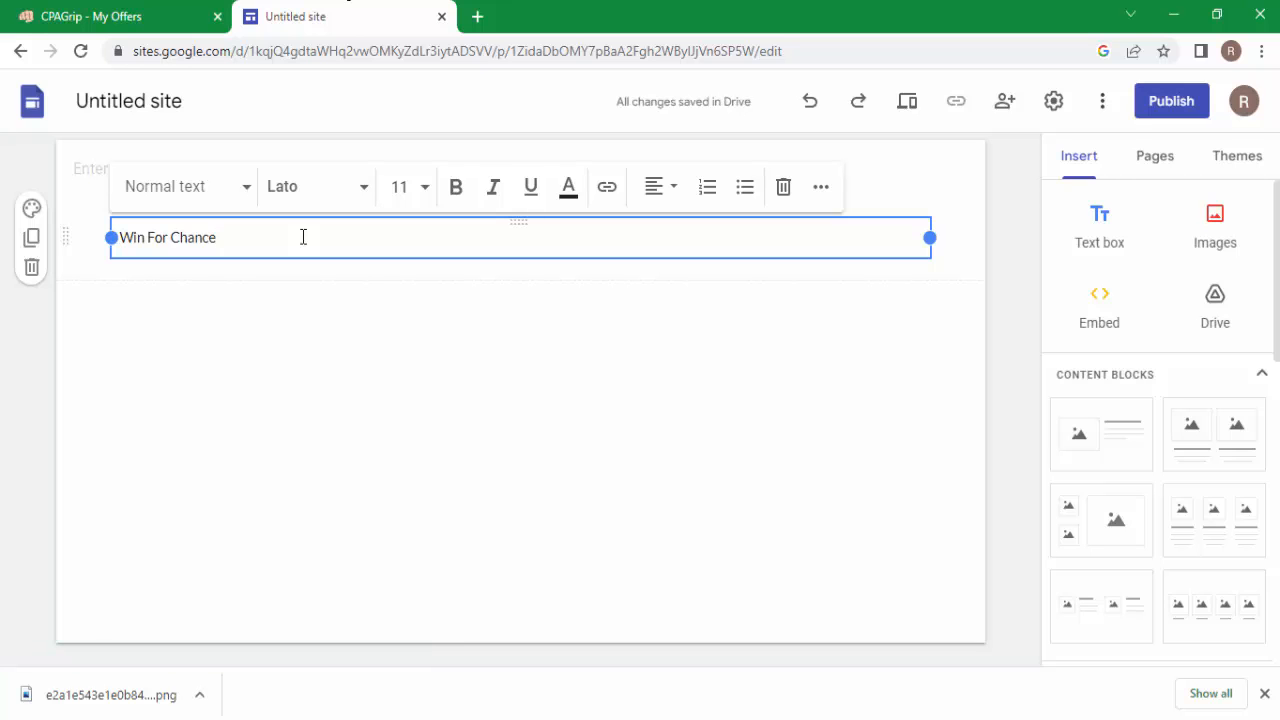
{"action": "left_click", "coordinate": [150, 16]}
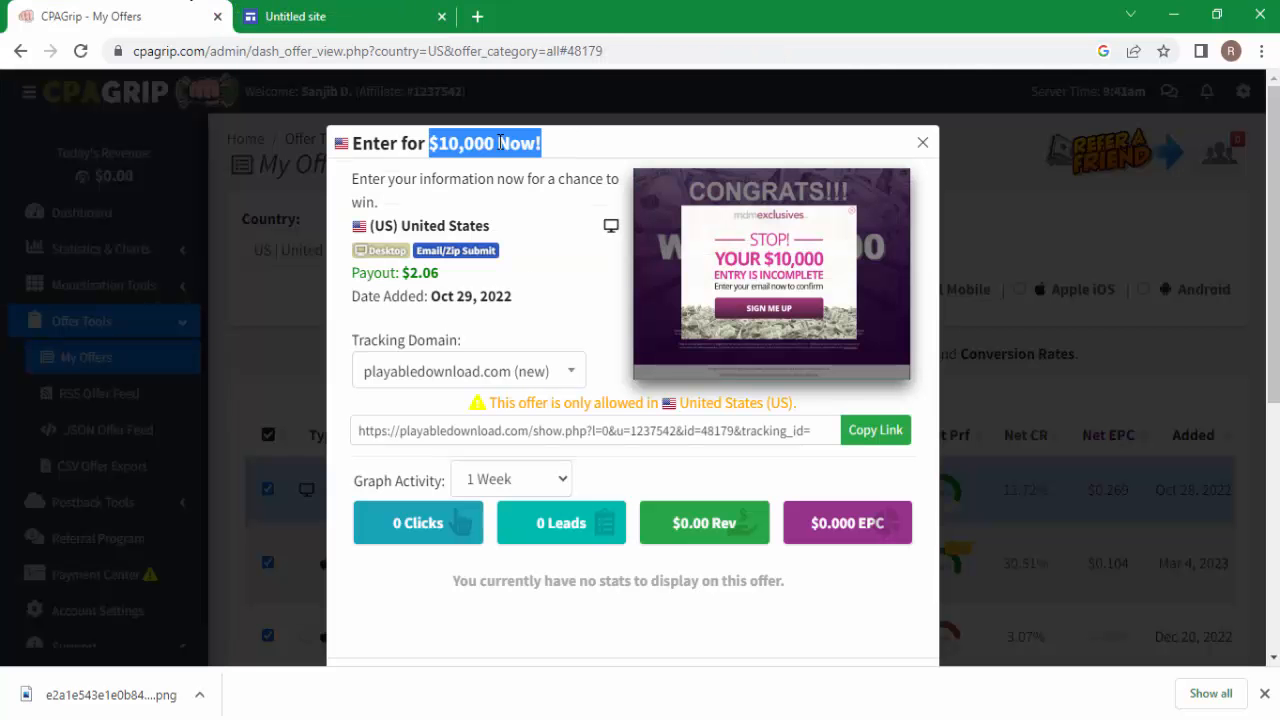
{"action": "right_click", "coordinate": [517, 141]}
{"action": "left_click", "coordinate": [535, 158]}
{"action": "left_click", "coordinate": [300, 16]}
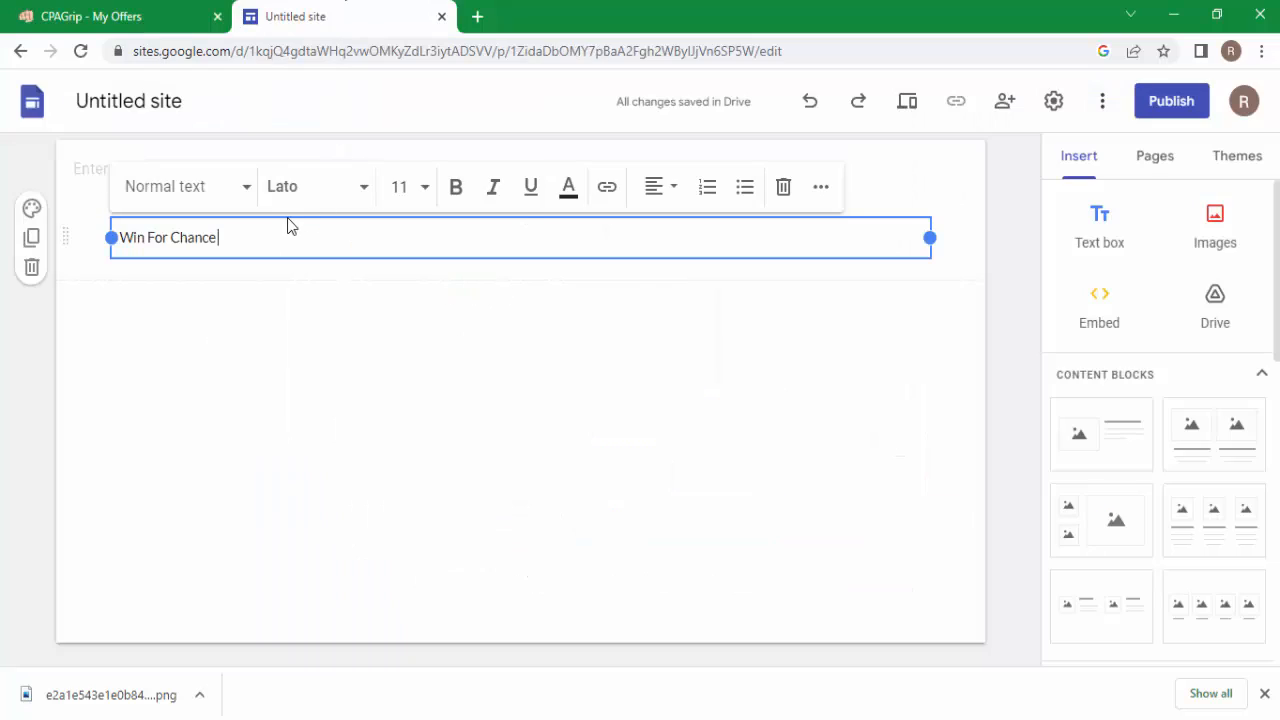
{"action": "key", "text": "ctrl+v"}
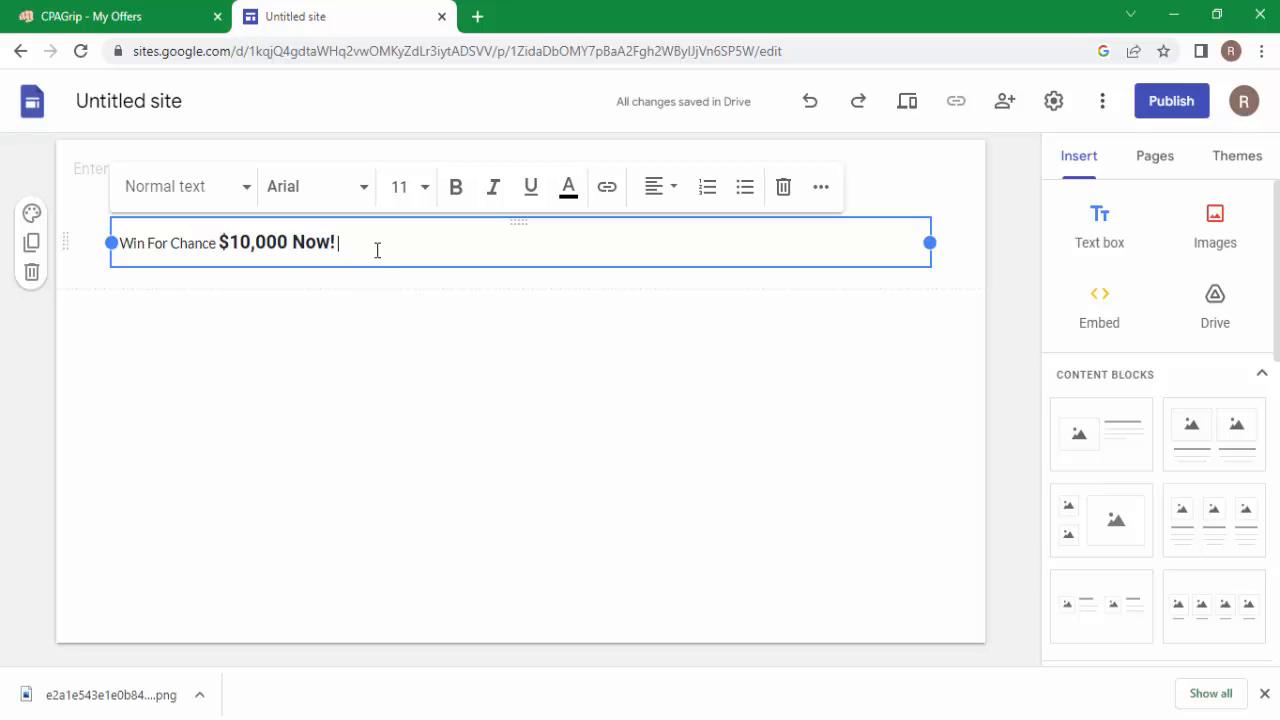
- Erase the pasted "$10,000 Now!" from the text box, then undo the deletion back to "$10,000 No"
{"action": "left_click_drag", "start_coordinate": [347, 242], "coordinate": [225, 247]}
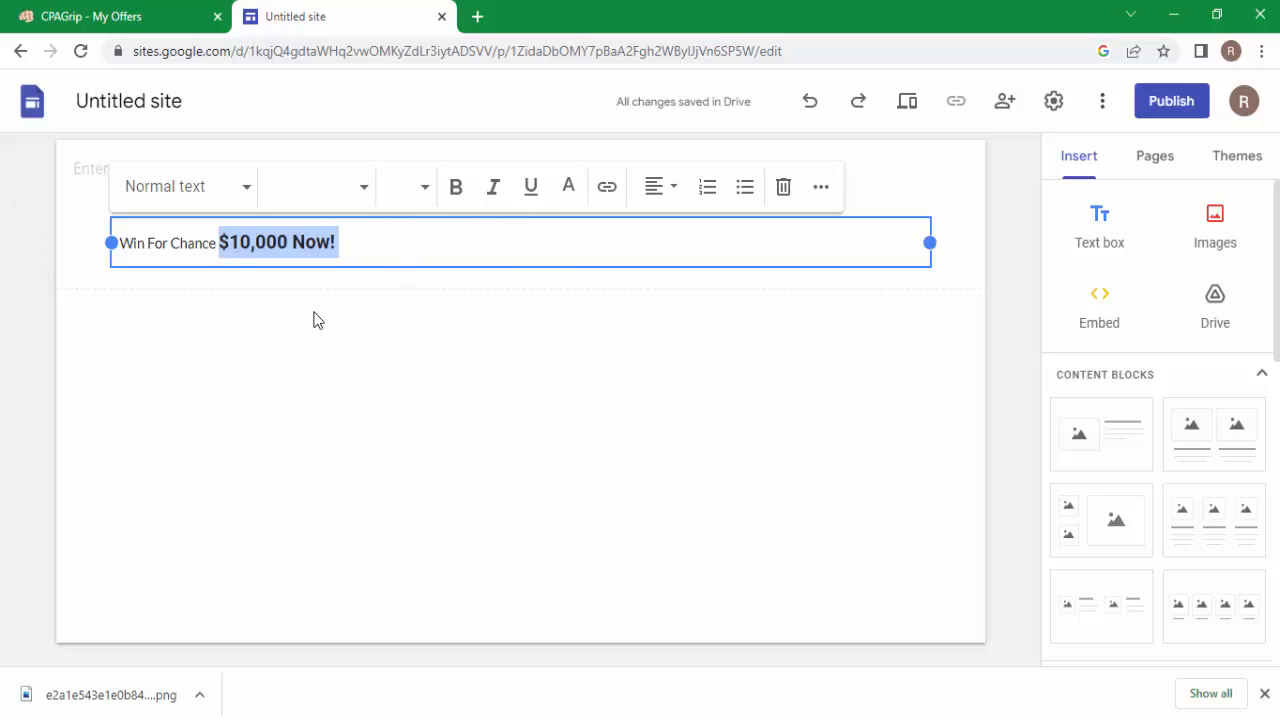
{"action": "left_click", "coordinate": [340, 245]}
{"action": "key", "text": "BackSpace"}
{"action": "key", "text": "BackSpace"}
{"action": "key", "text": "BackSpace"}
{"action": "key", "text": "BackSpace"}
{"action": "key", "text": "BackSpace"}
{"action": "key", "text": "BackSpace"}
{"action": "key", "text": "BackSpace"}
{"action": "key", "text": "BackSpace"}
{"action": "key", "text": "BackSpace"}
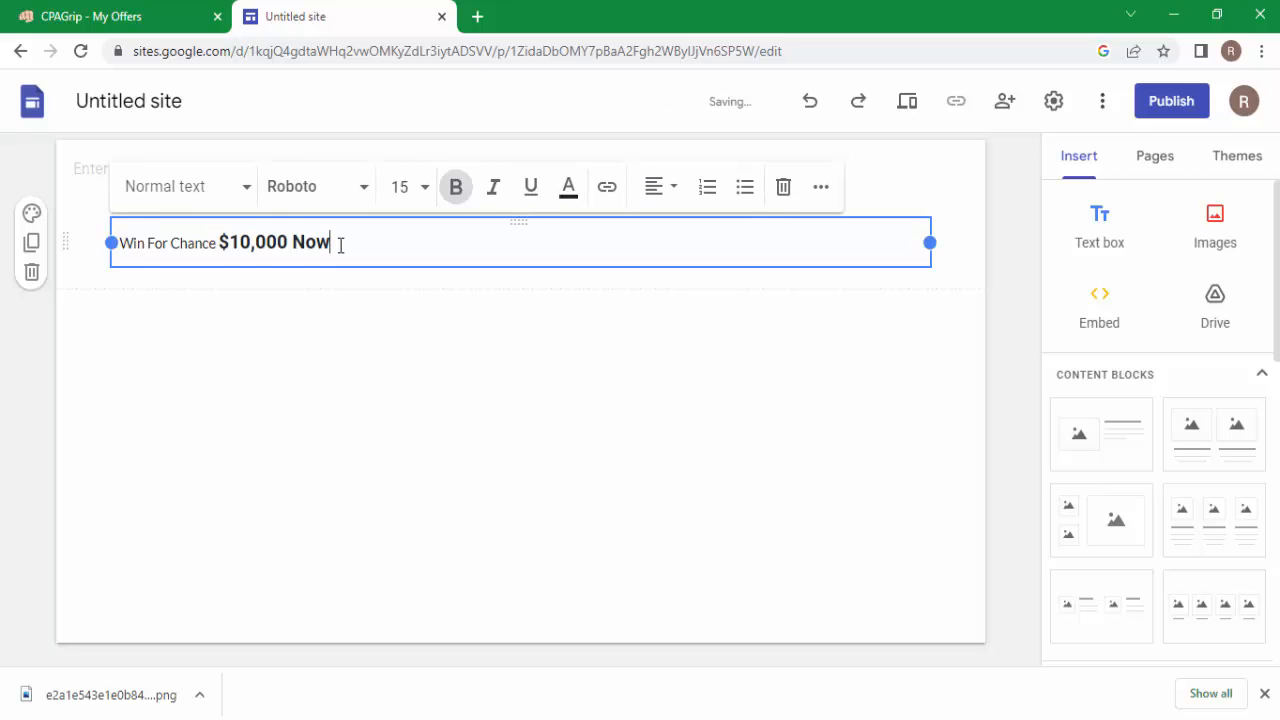
{"action": "key", "text": "BackSpace"}
{"action": "key", "text": "BackSpace"}
{"action": "key", "text": "BackSpace"}
{"action": "key", "text": "BackSpace"}
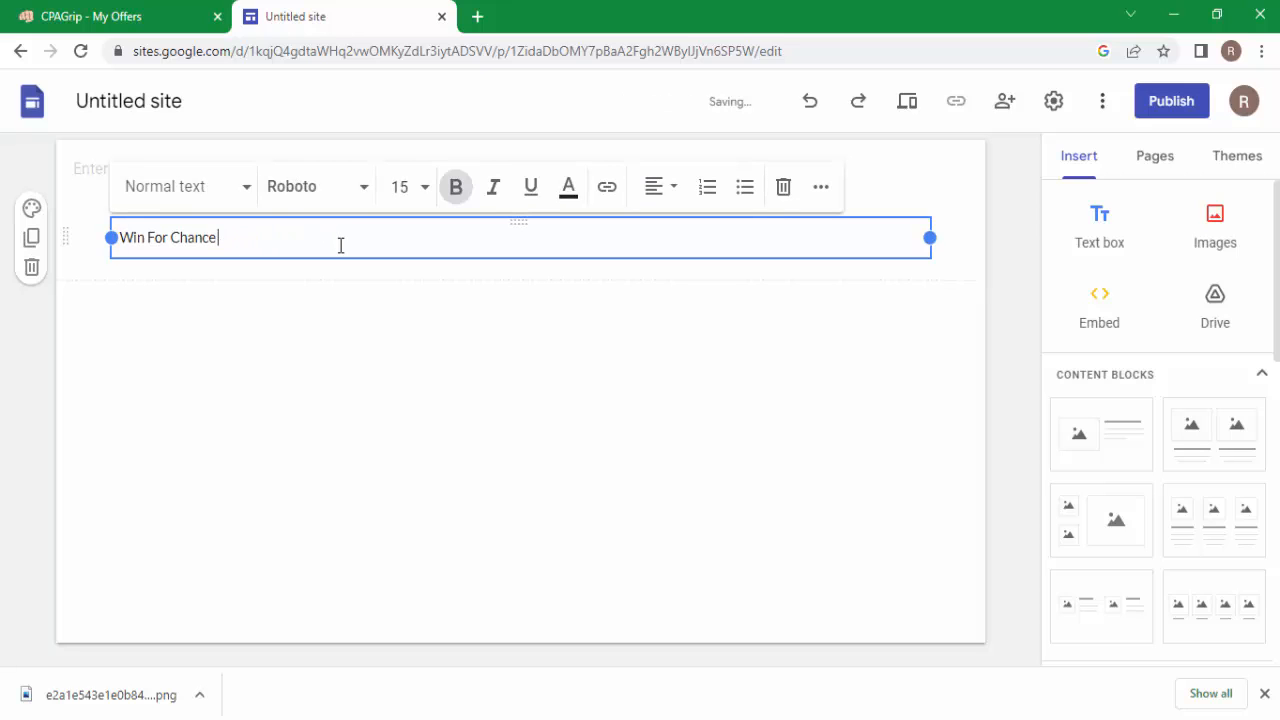
{"action": "key", "text": "ctrl+z"}
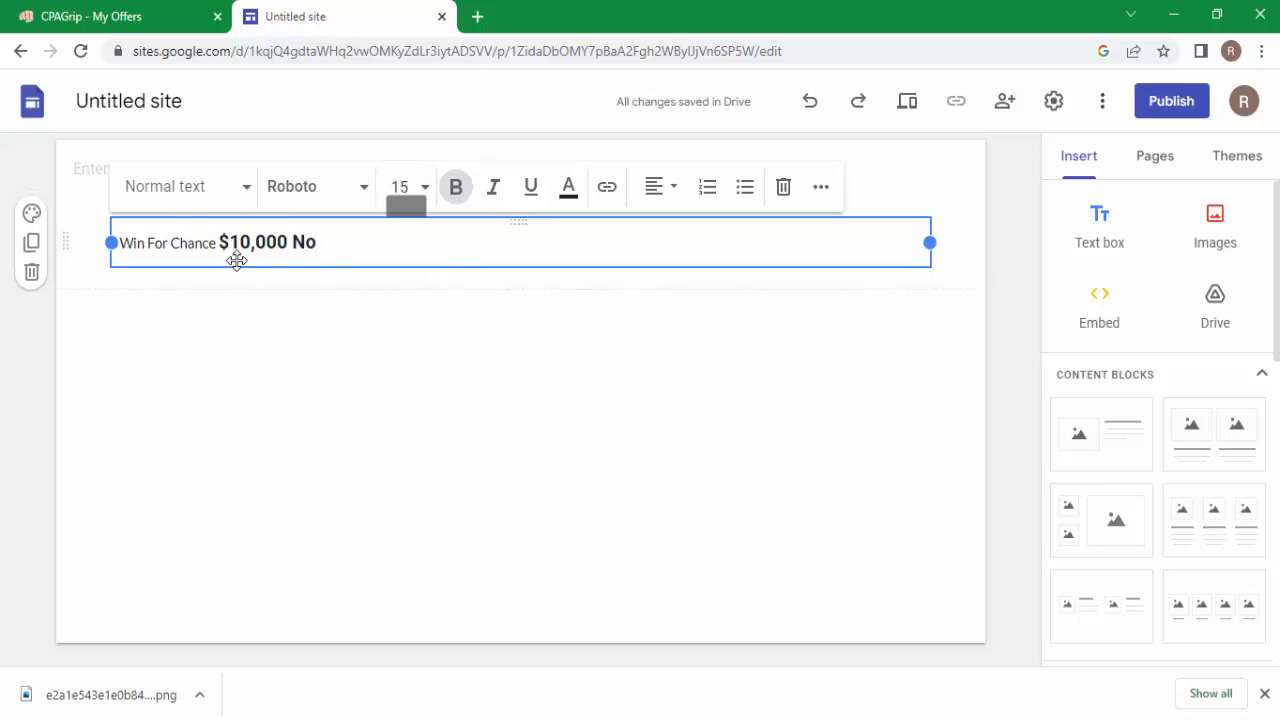
{"action": "left_click_drag", "start_coordinate": [329, 246], "coordinate": [216, 243]}
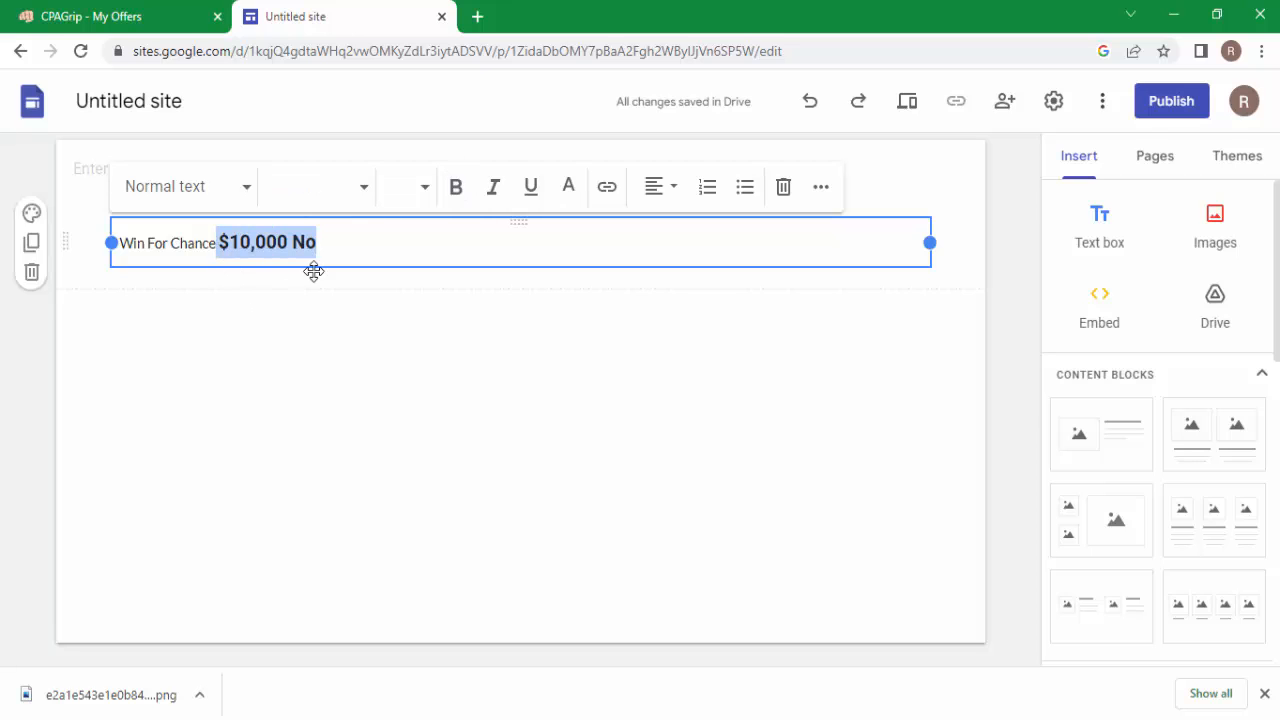
{"action": "left_click", "coordinate": [211, 209]}
{"action": "left_click_drag", "start_coordinate": [212, 246], "coordinate": [120, 243]}
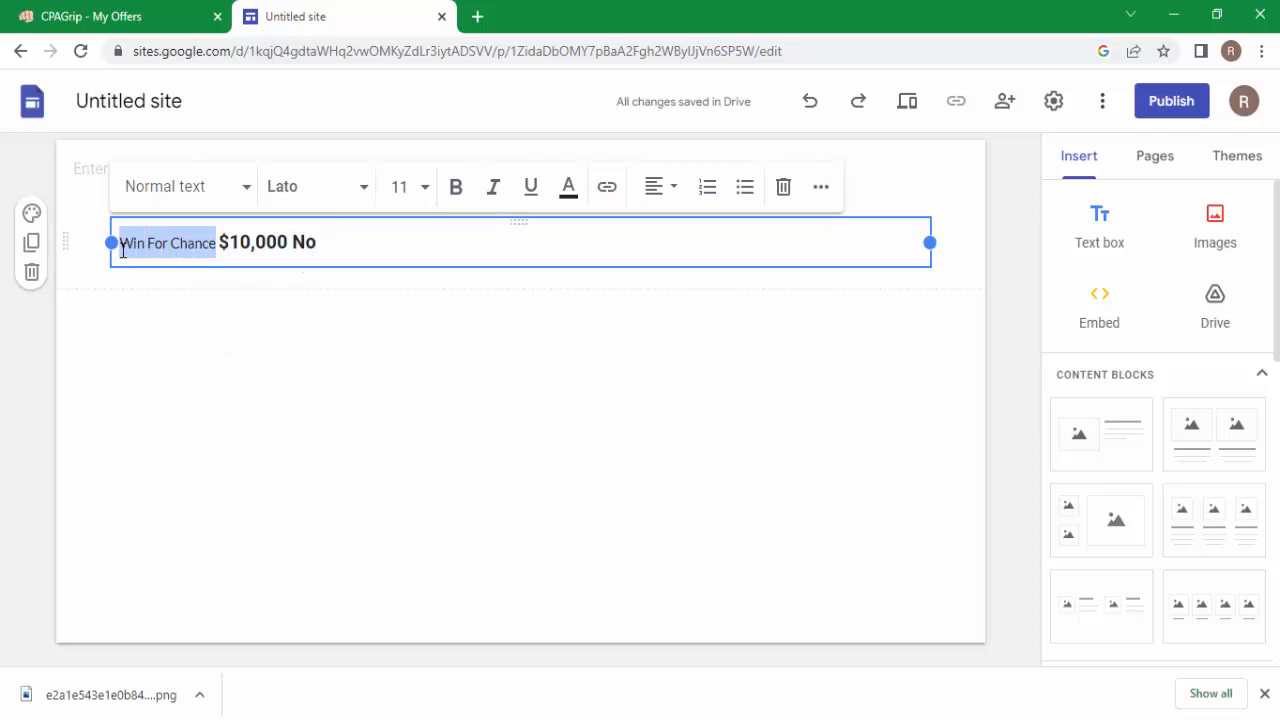
{"action": "left_click", "coordinate": [361, 199]}
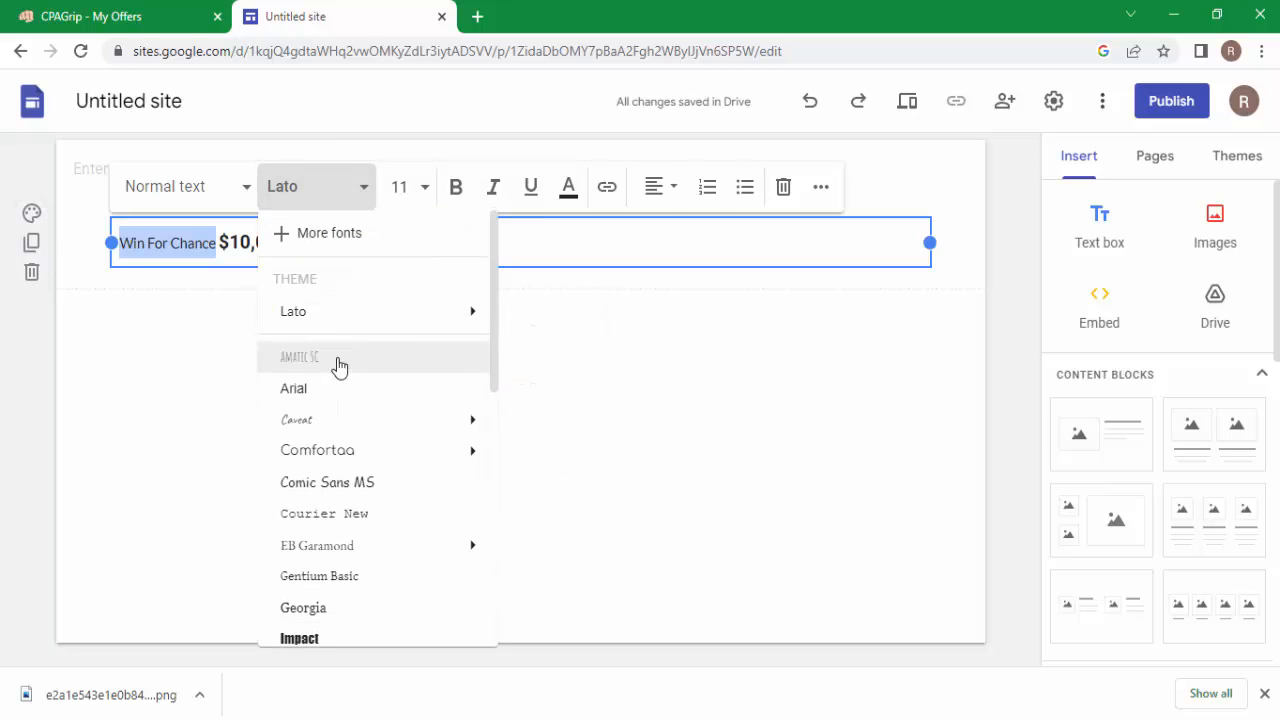
{"action": "left_click", "coordinate": [338, 248]}
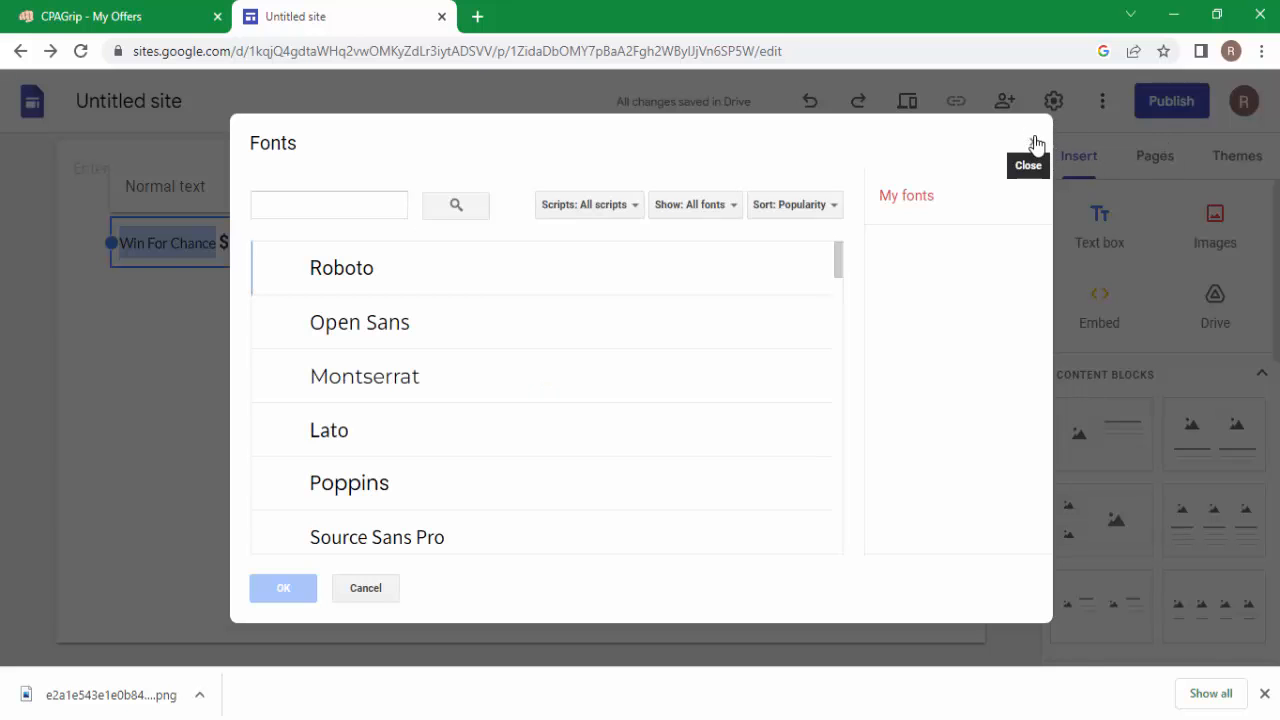
{"action": "left_click", "coordinate": [1031, 138]}
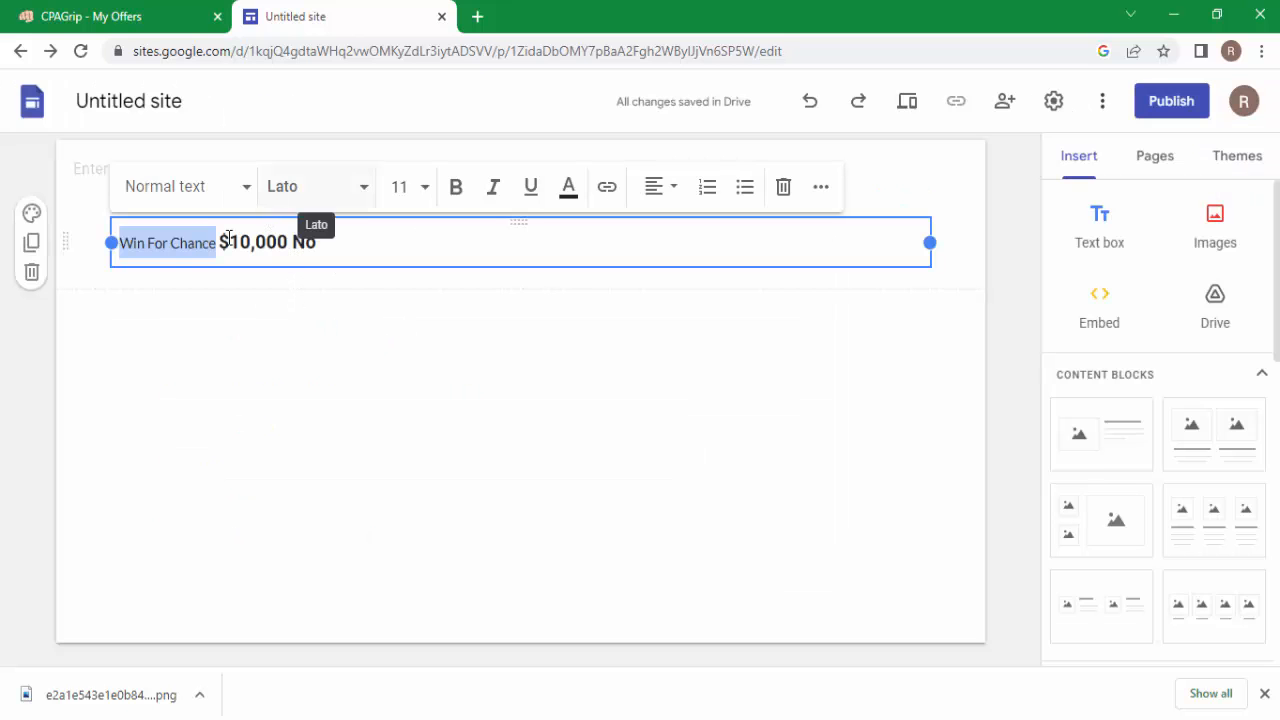
{"action": "left_click", "coordinate": [320, 200]}
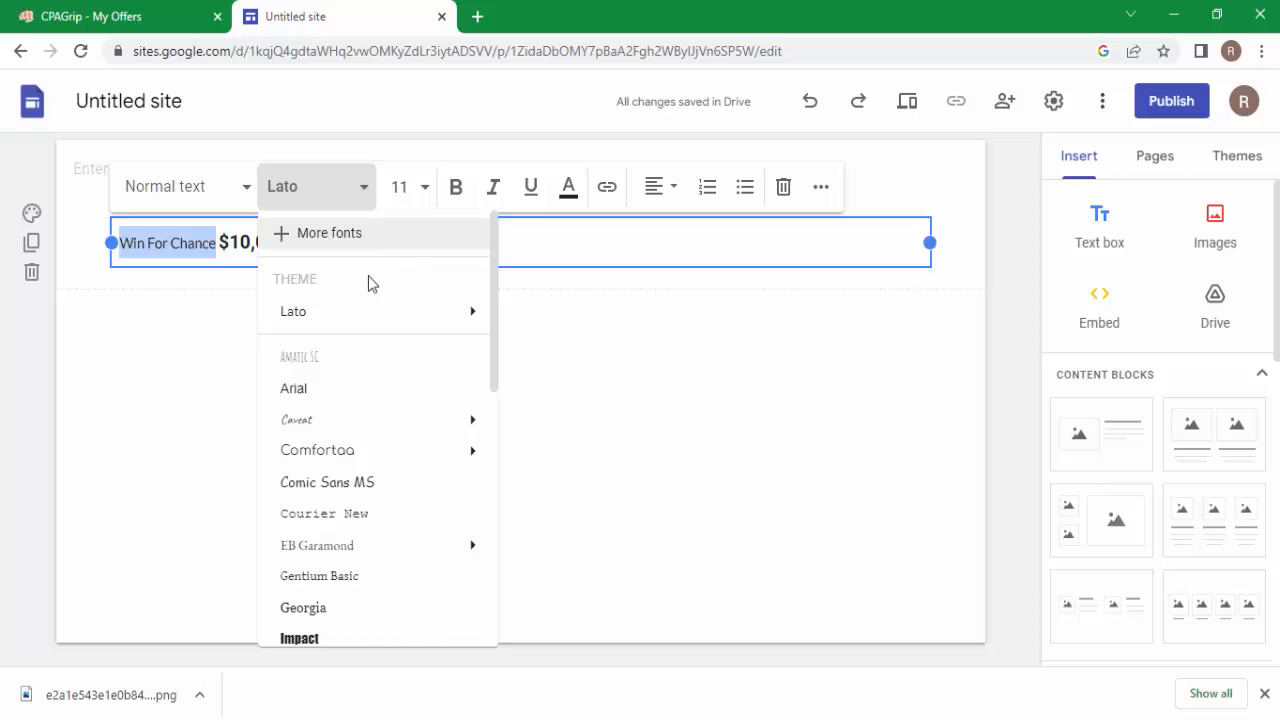
{"action": "scroll", "coordinate": [362, 300], "scroll_direction": "down", "scroll_amount": 2}
{"action": "scroll", "coordinate": [359, 430], "scroll_direction": "down", "scroll_amount": 3}
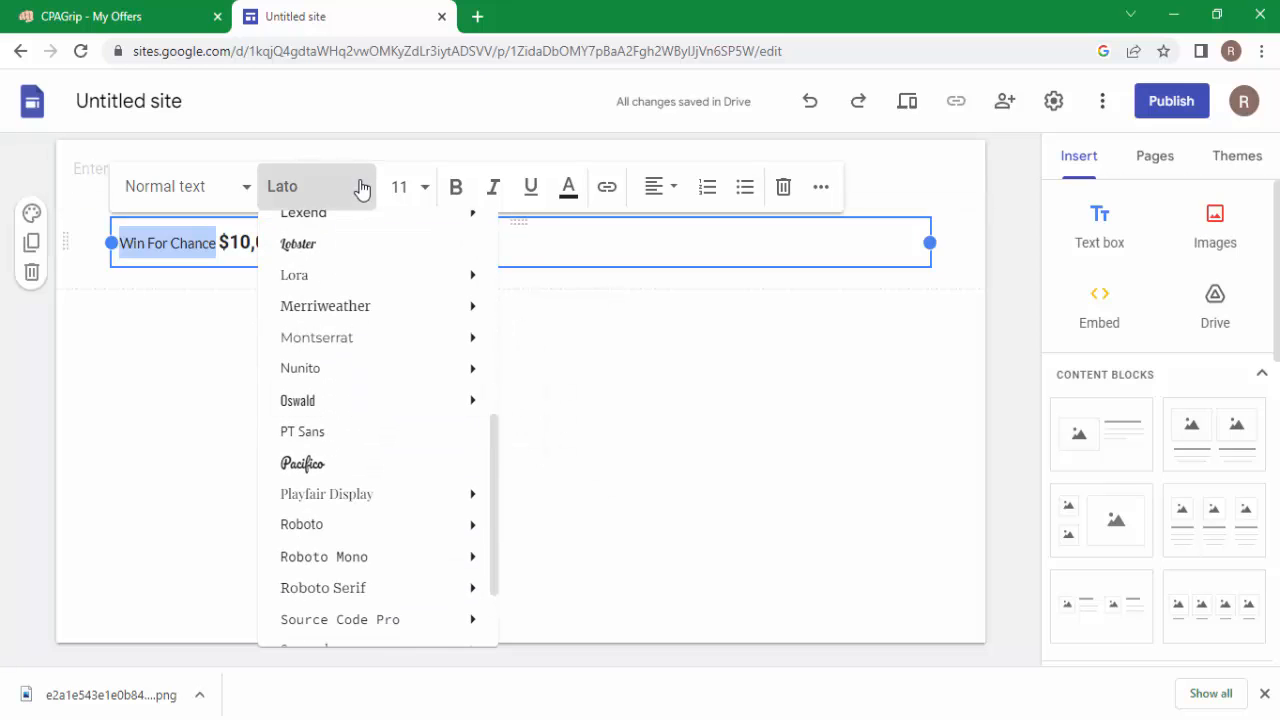
{"action": "left_click", "coordinate": [171, 363]}
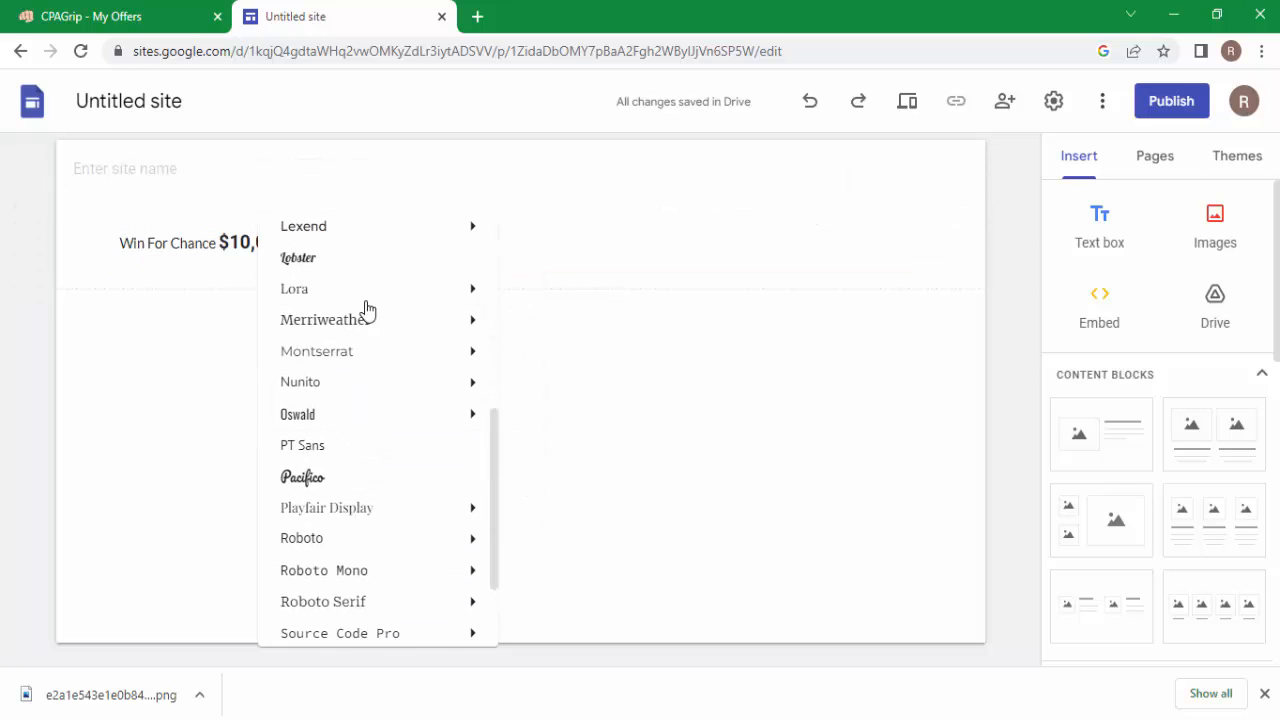
{"action": "left_click", "coordinate": [728, 449]}
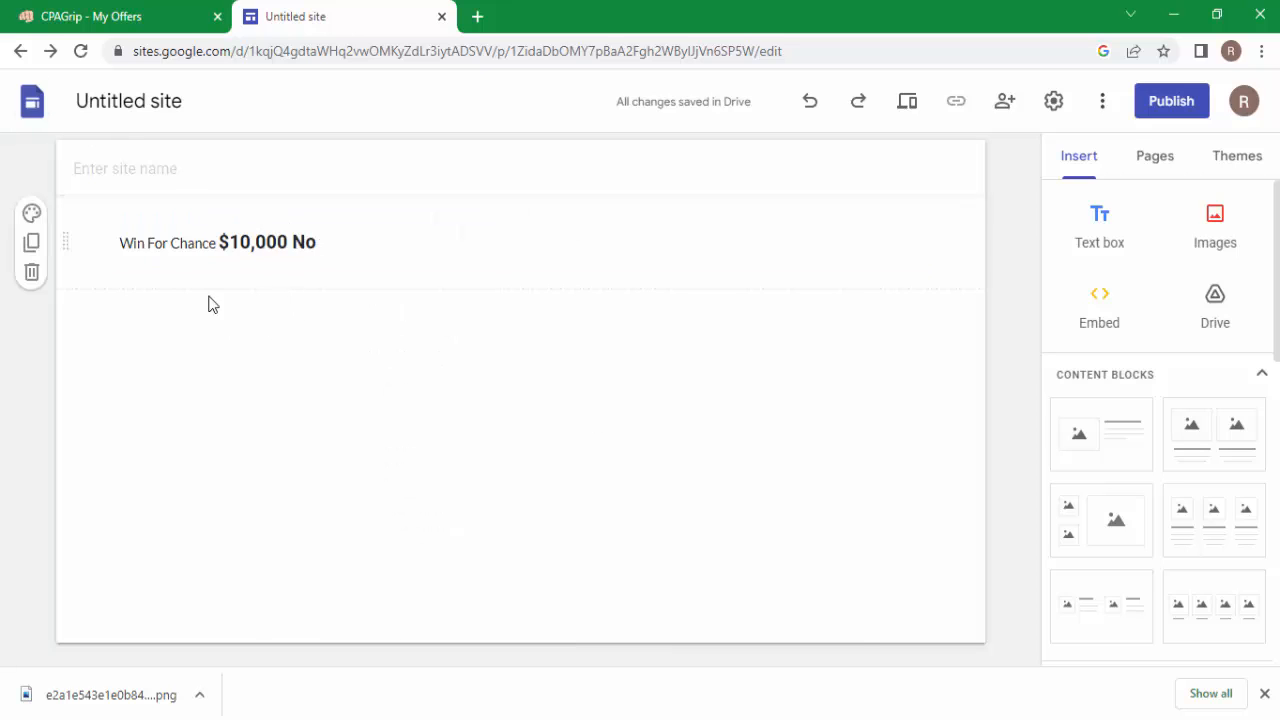
- Add Roboto from the full font library and apply it to the words "Win For Chance" in the text box
{"action": "left_click", "coordinate": [214, 243]}
{"action": "left_click_drag", "start_coordinate": [220, 243], "coordinate": [116, 243]}
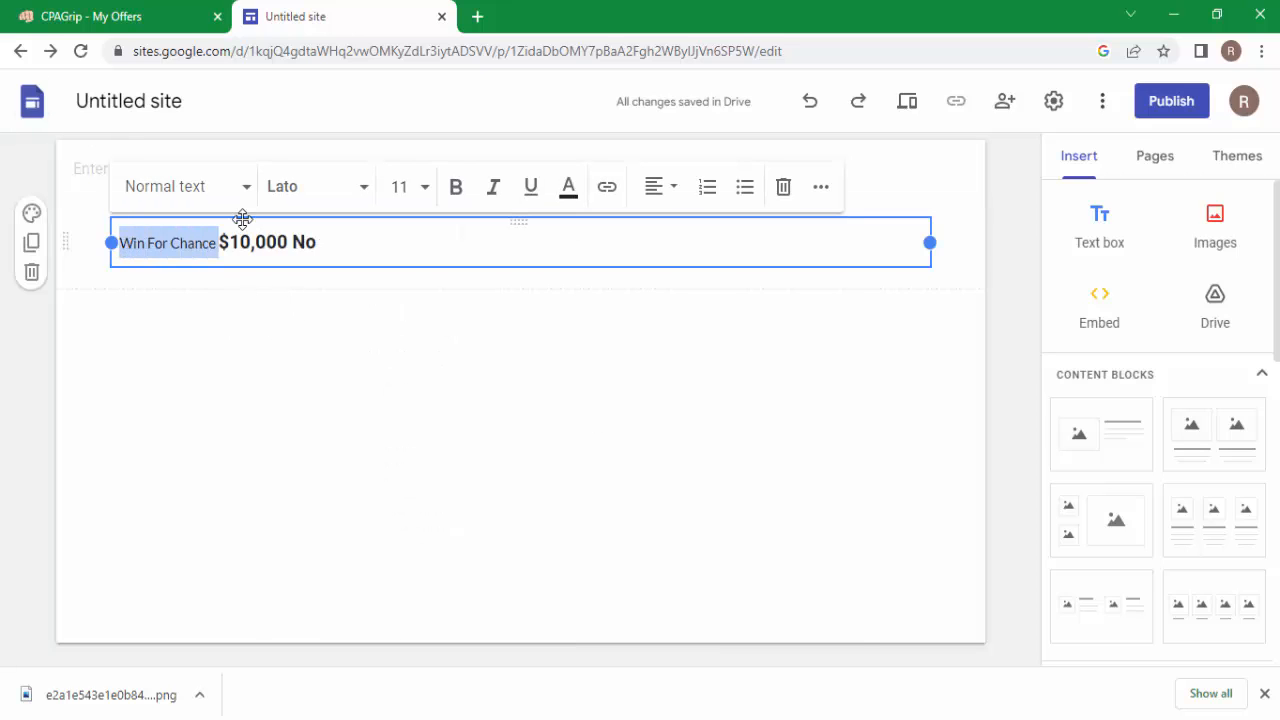
{"action": "left_click", "coordinate": [363, 194]}
{"action": "left_click", "coordinate": [357, 235]}
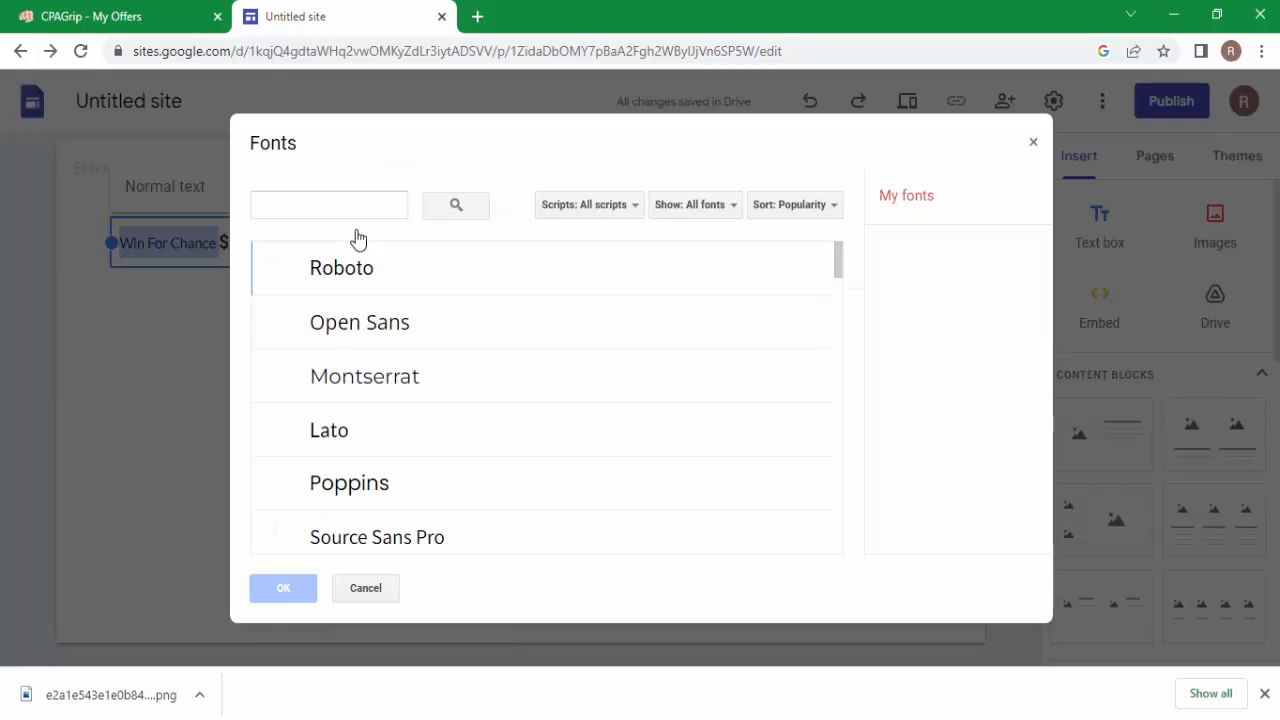
{"action": "left_click", "coordinate": [372, 284]}
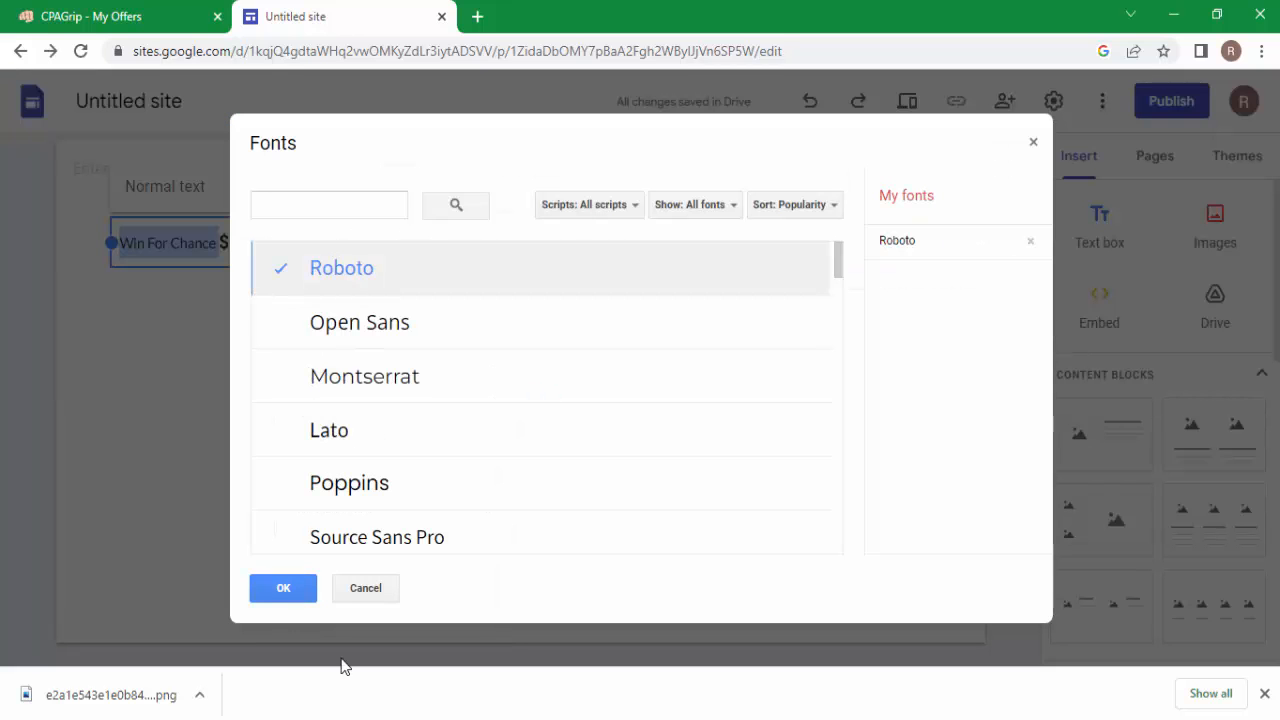
{"action": "left_click", "coordinate": [278, 588]}
{"action": "left_click", "coordinate": [218, 324]}
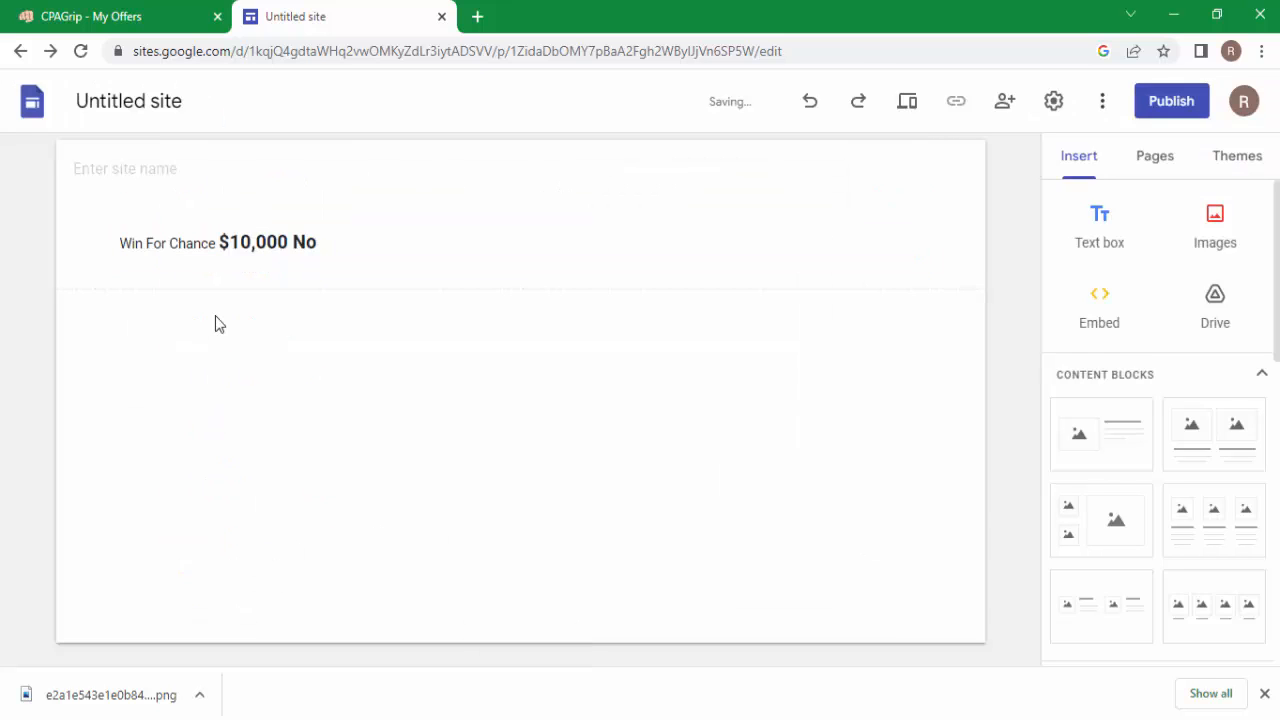
- Reapply Roboto from the full font library to the whole line of text in the text box
{"action": "left_click_drag", "start_coordinate": [346, 243], "coordinate": [62, 253]}
{"action": "left_click", "coordinate": [245, 293]}
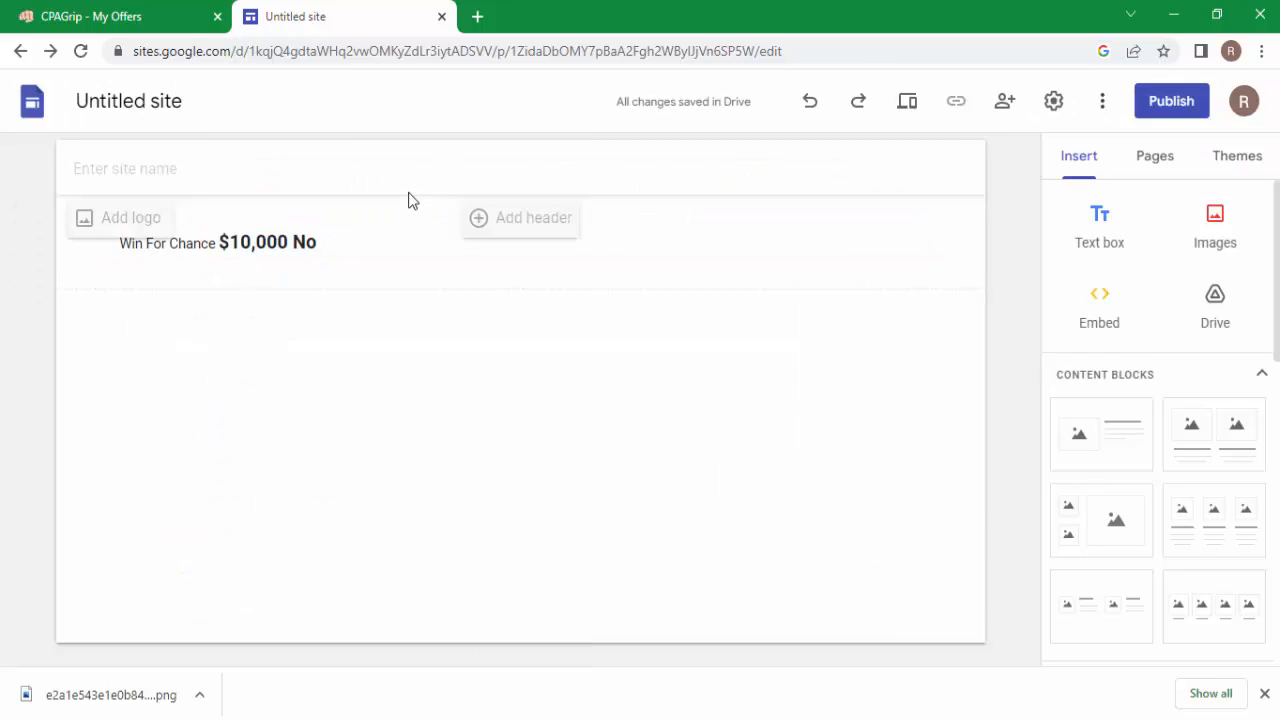
{"action": "left_click_drag", "start_coordinate": [310, 243], "coordinate": [123, 258]}
{"action": "left_click", "coordinate": [368, 194]}
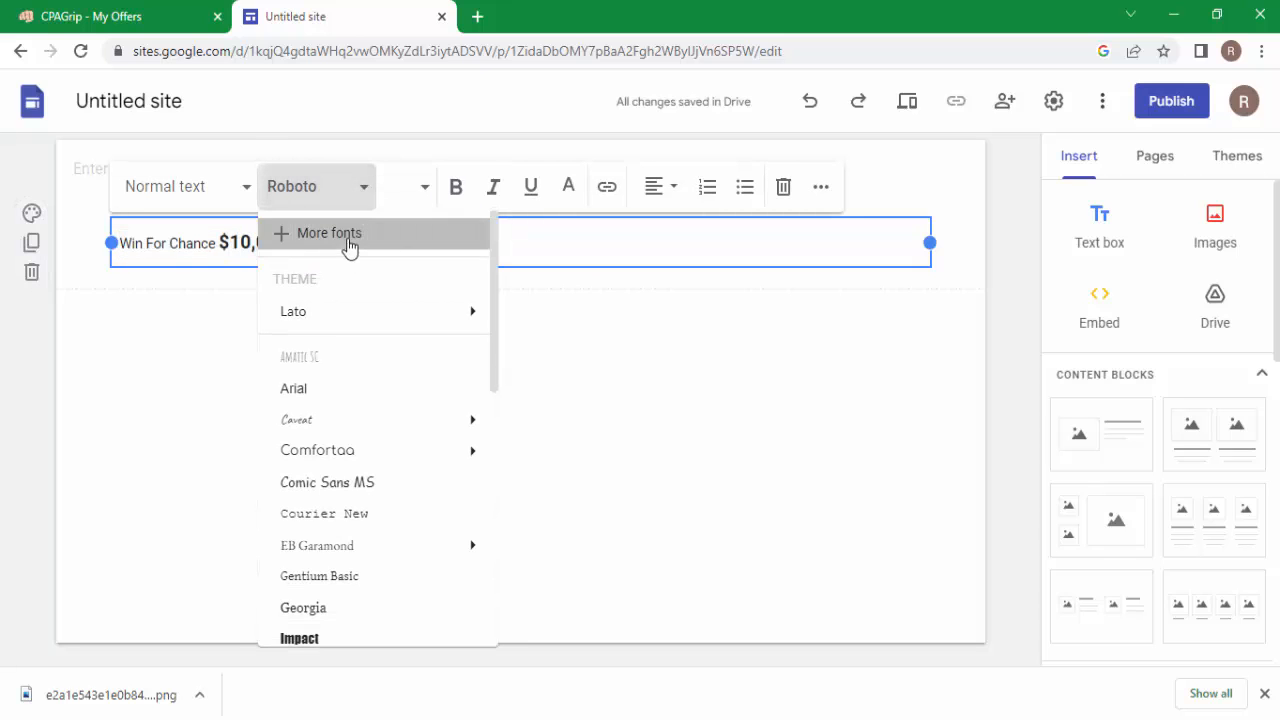
{"action": "left_click", "coordinate": [346, 236]}
{"action": "left_click", "coordinate": [362, 270]}
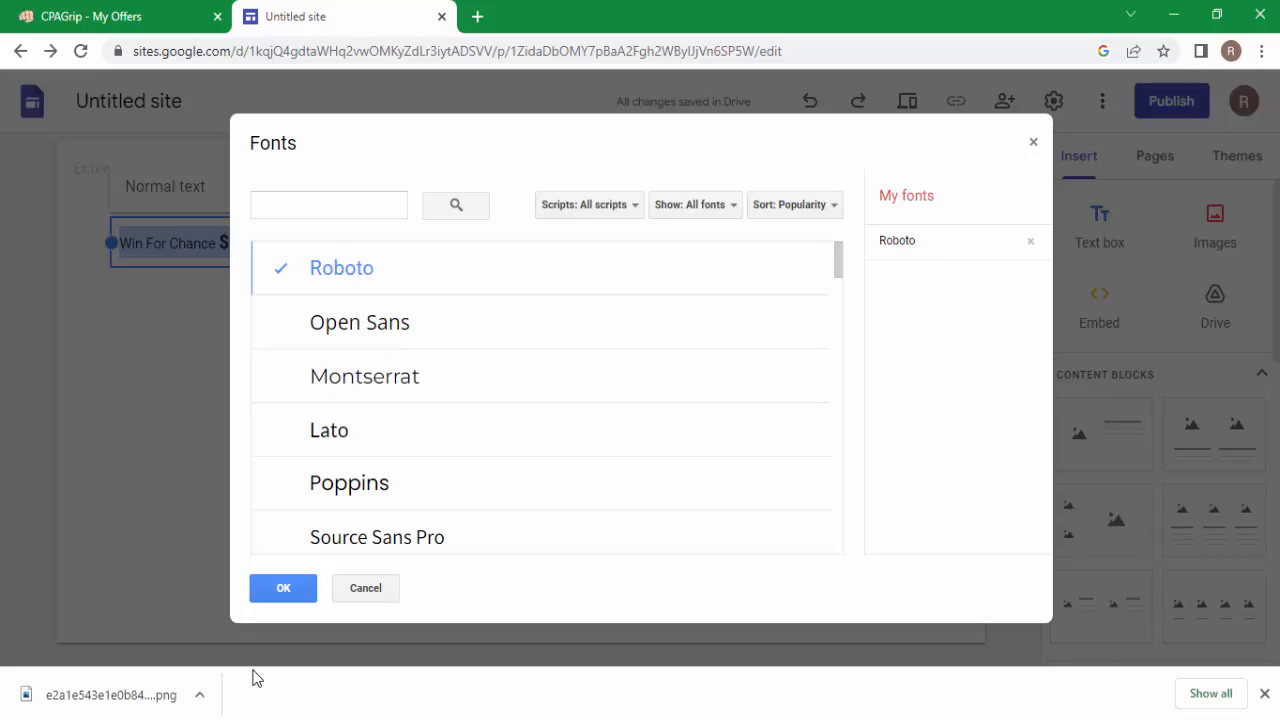
{"action": "left_click", "coordinate": [281, 590]}
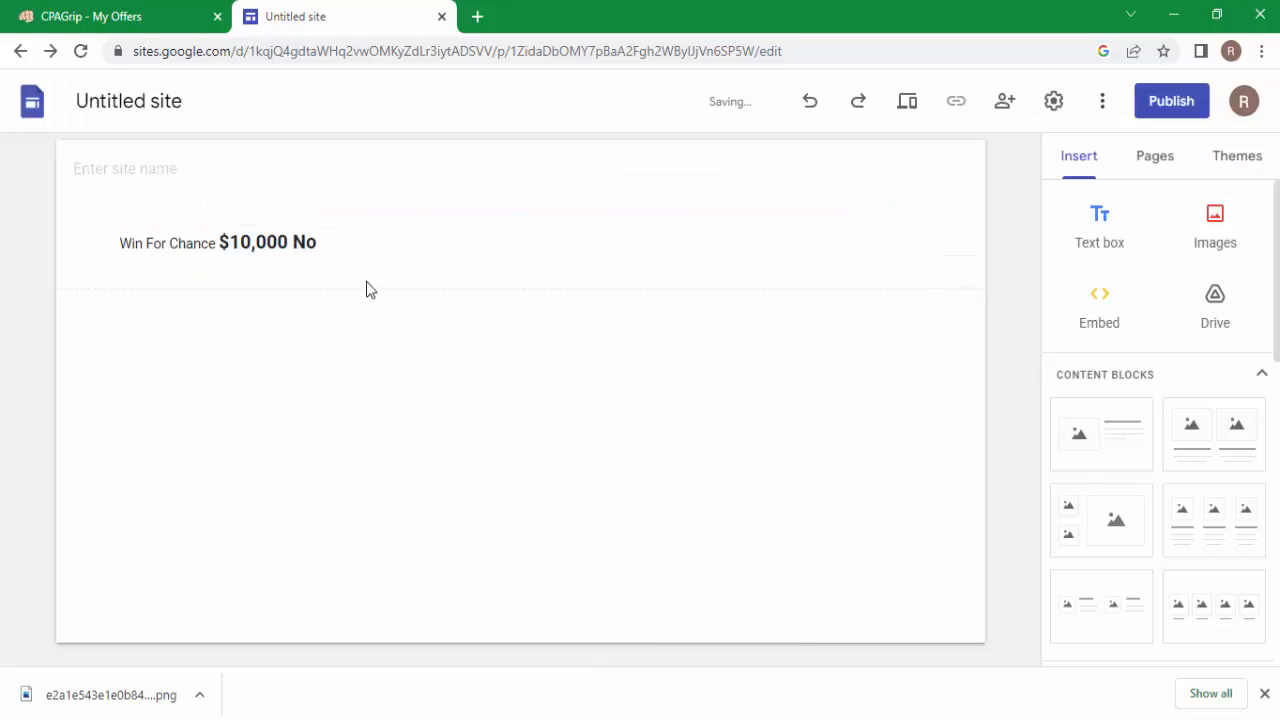
{"action": "left_click", "coordinate": [360, 251]}
- Check the offer title on CPAGrip, return to the Google Sites page and erase the bold "$10,000 No" after "Win For Chance"
{"action": "left_click", "coordinate": [150, 14]}
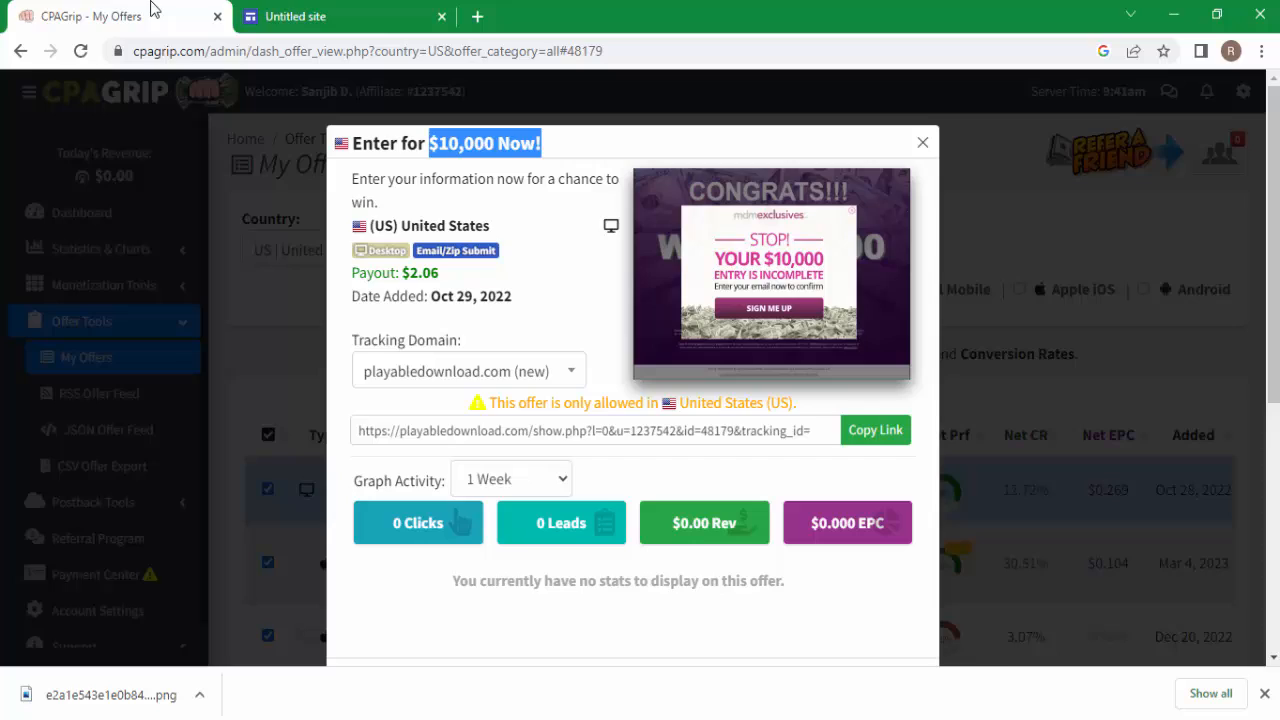
{"action": "left_click", "coordinate": [352, 7]}
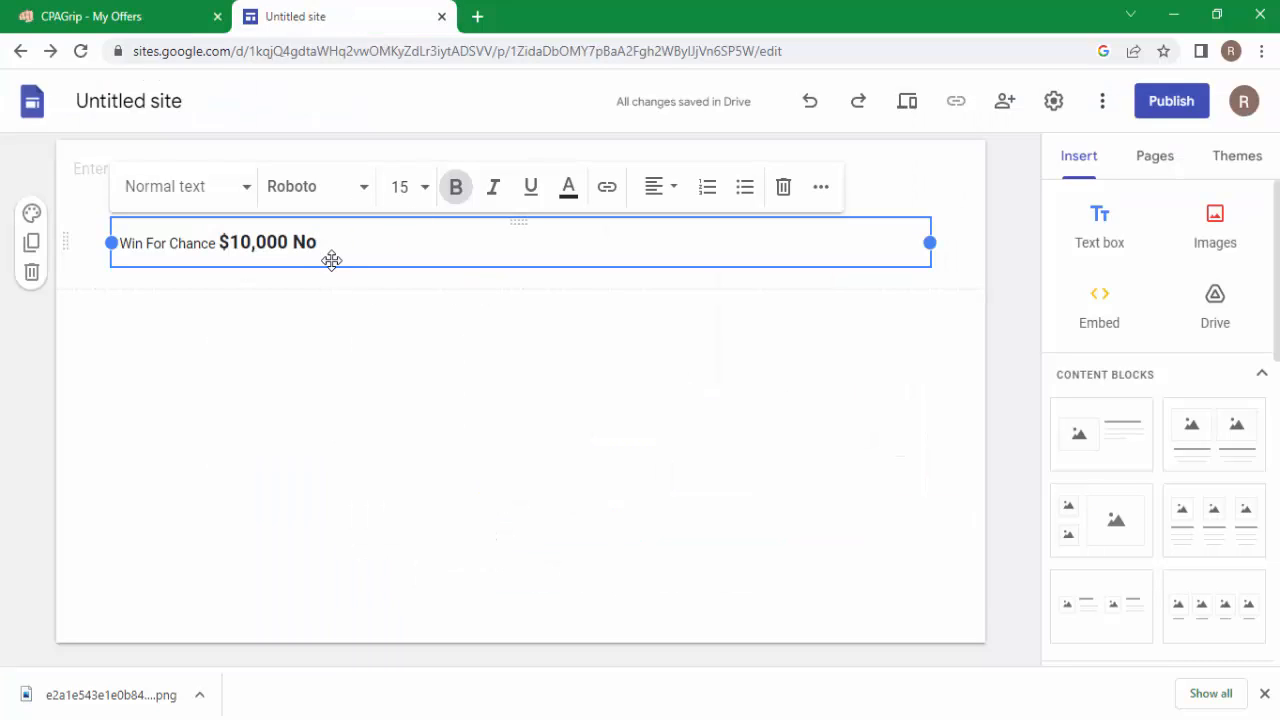
{"action": "left_click_drag", "start_coordinate": [331, 248], "coordinate": [218, 256]}
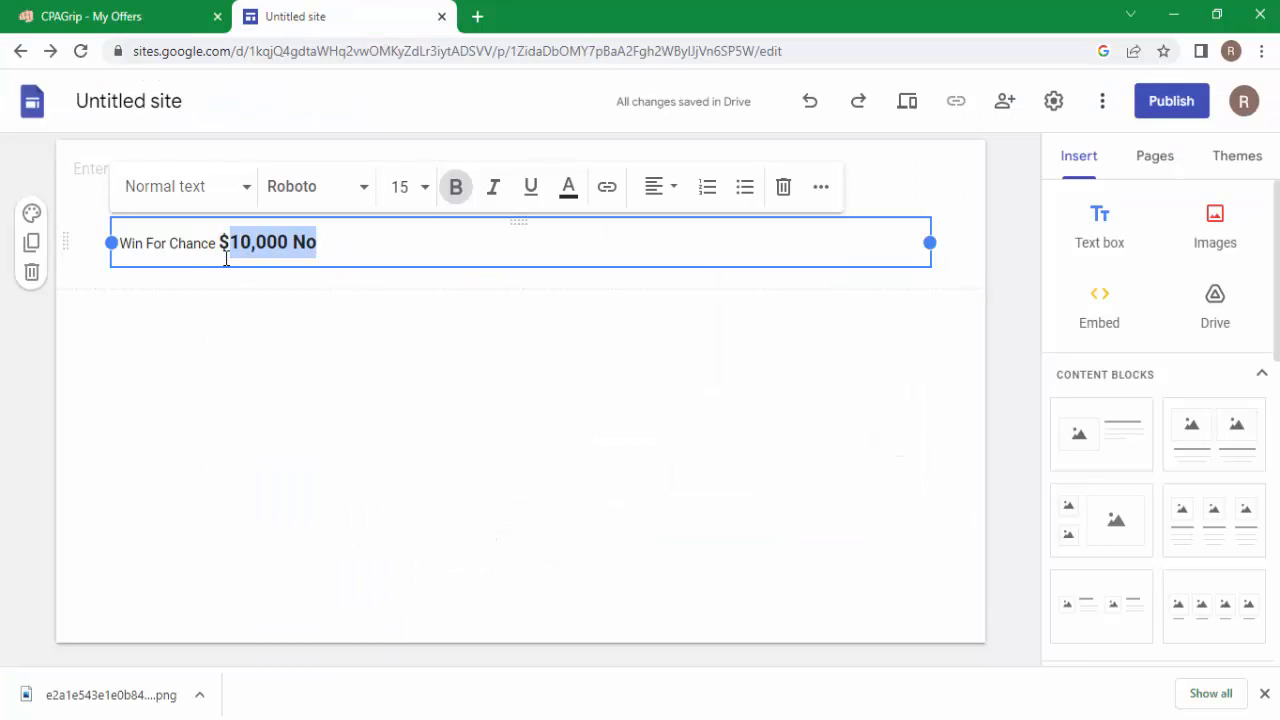
{"action": "key", "text": "BackSpace"}
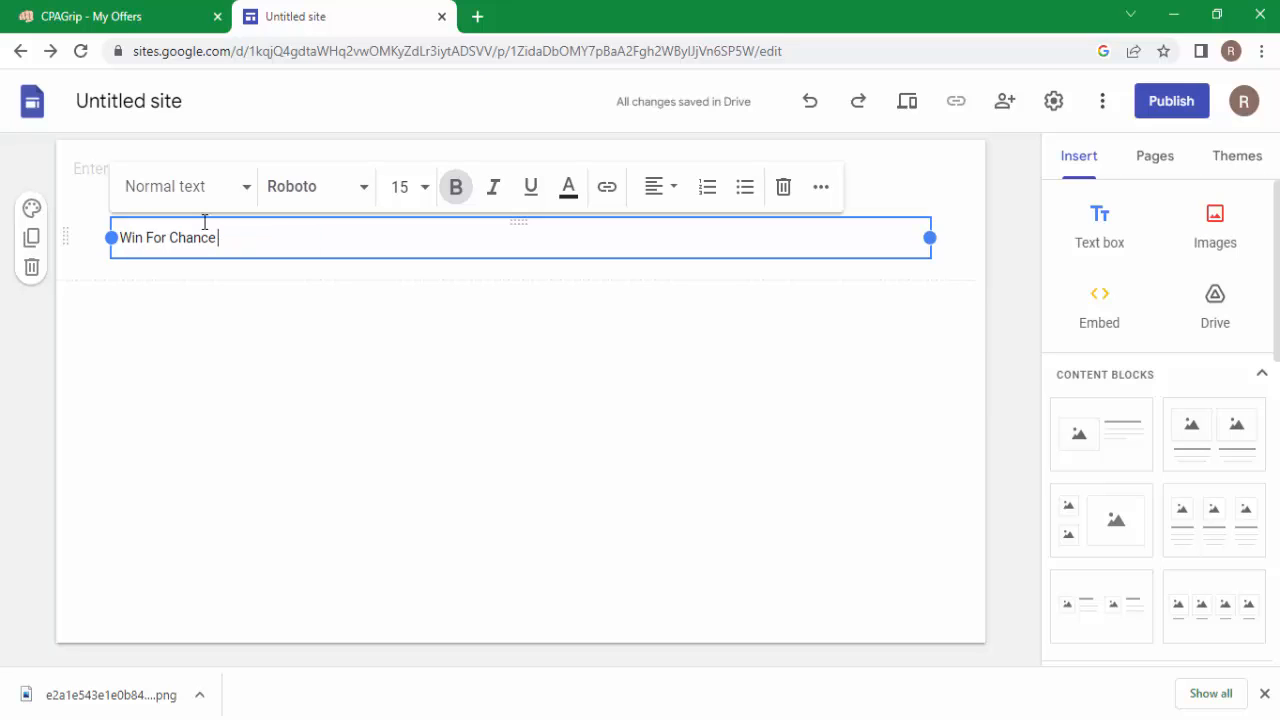
{"action": "type", "text": "$"}
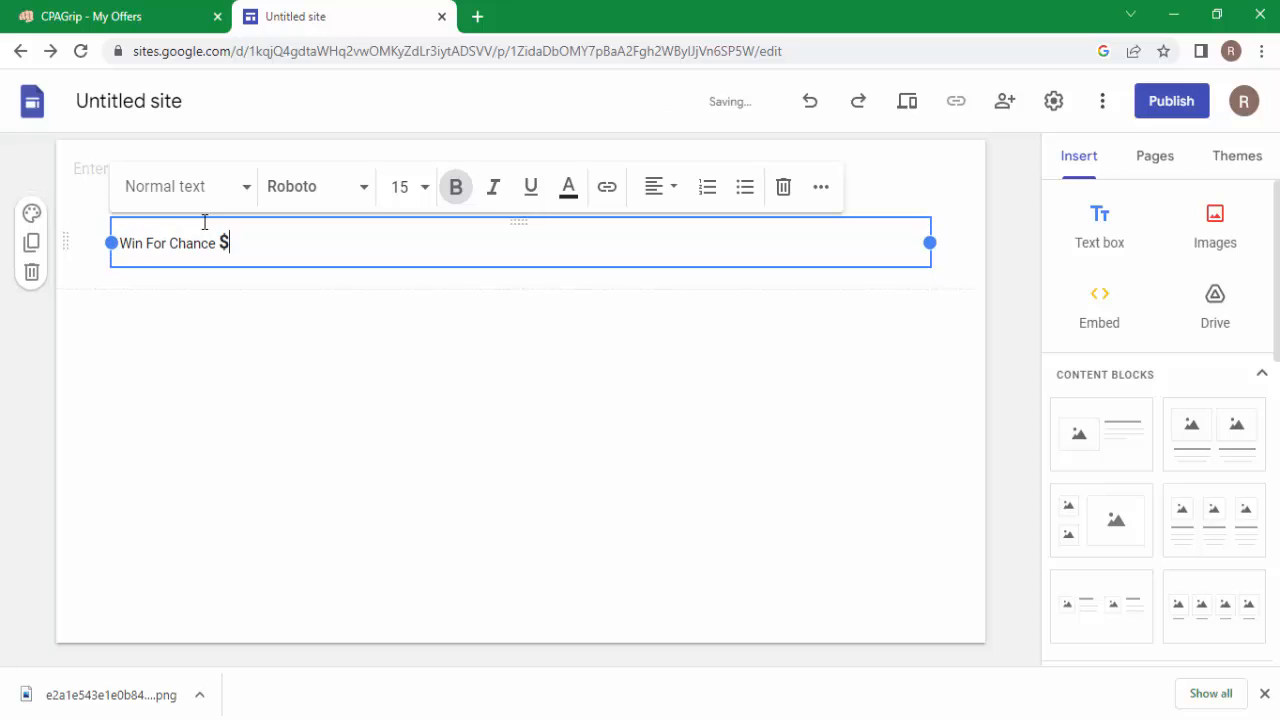
{"action": "key", "text": "BackSpace"}
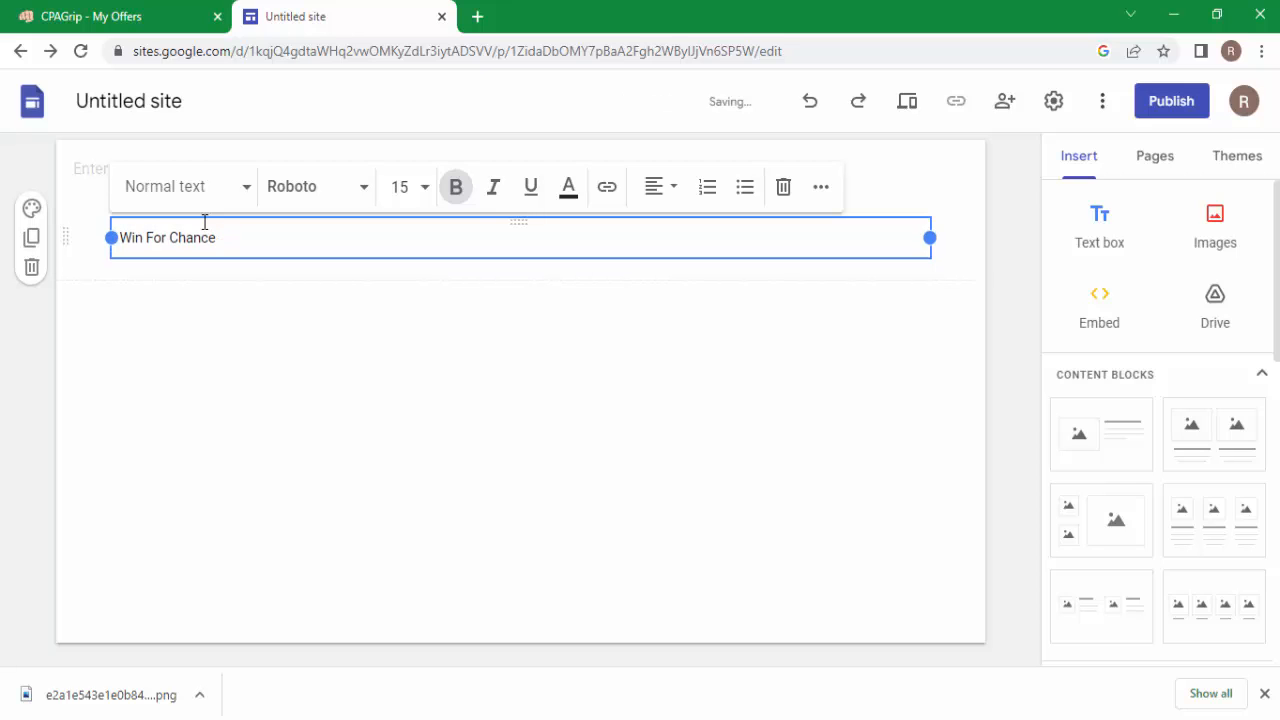
{"action": "left_click", "coordinate": [303, 659]}
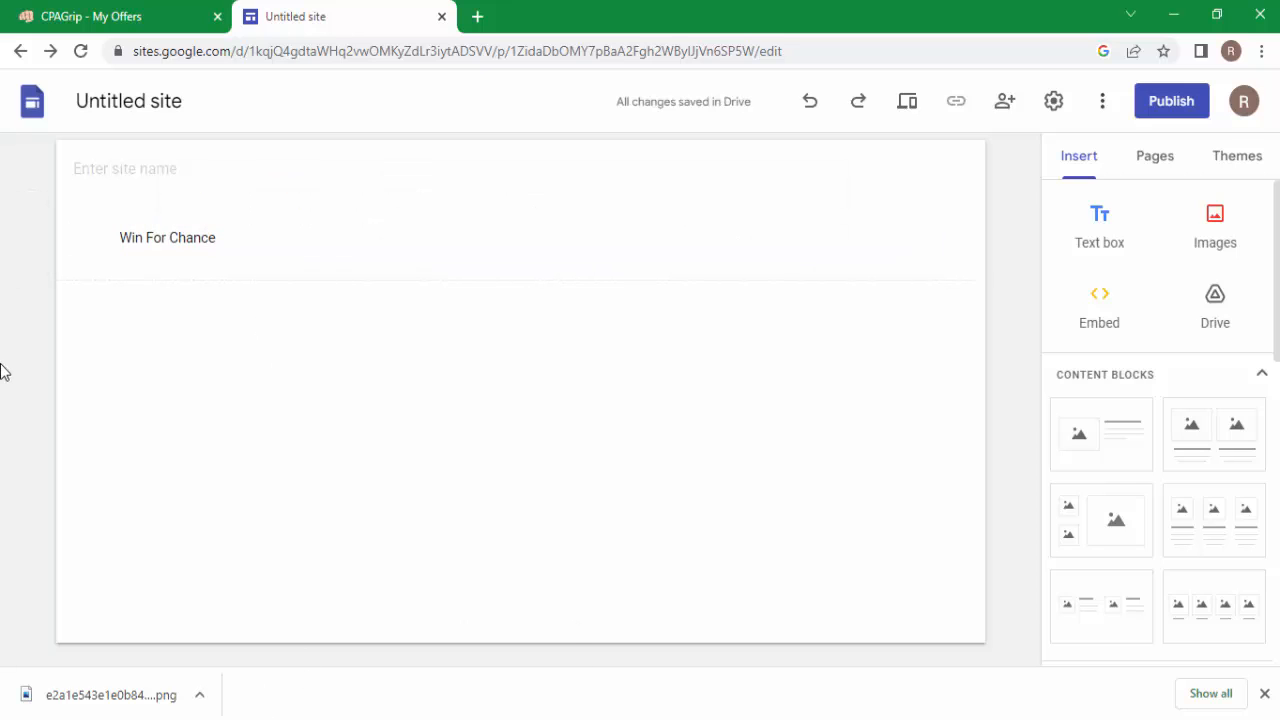
- Extend the text box to read "Win For Chance $ 10,000 Now" in the same plain style
{"action": "left_click", "coordinate": [169, 237]}
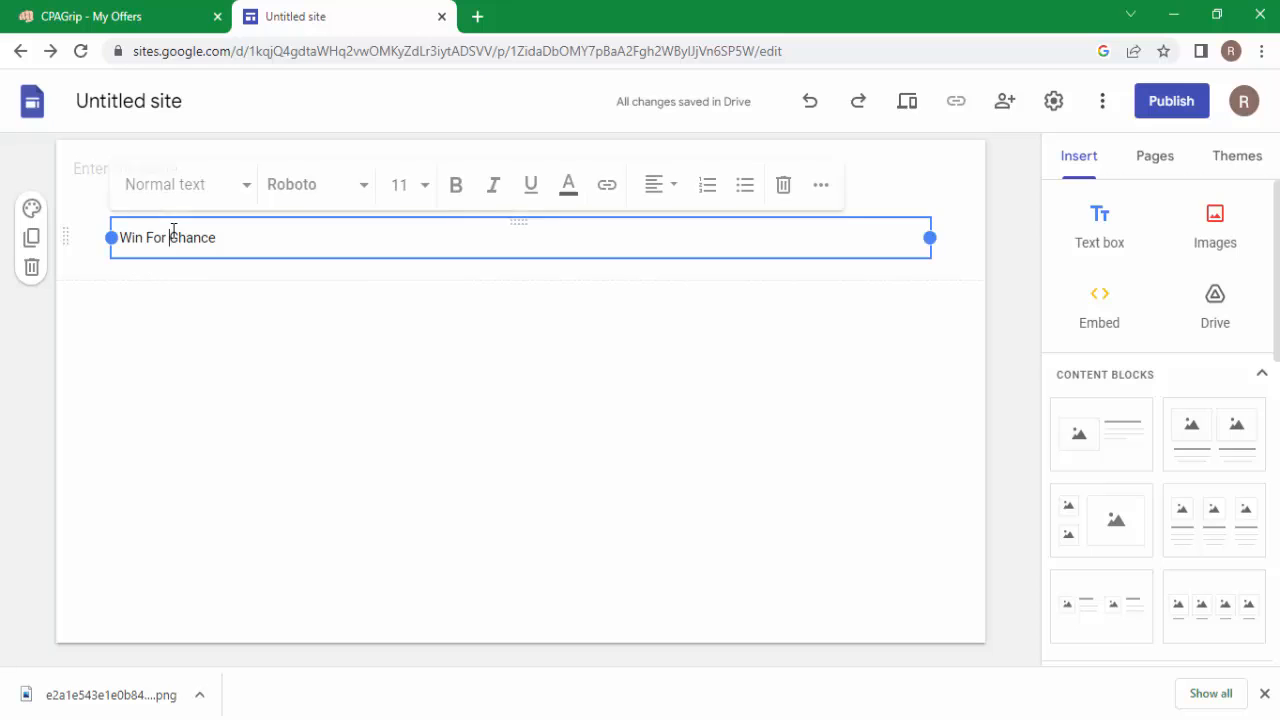
{"action": "left_click", "coordinate": [373, 190]}
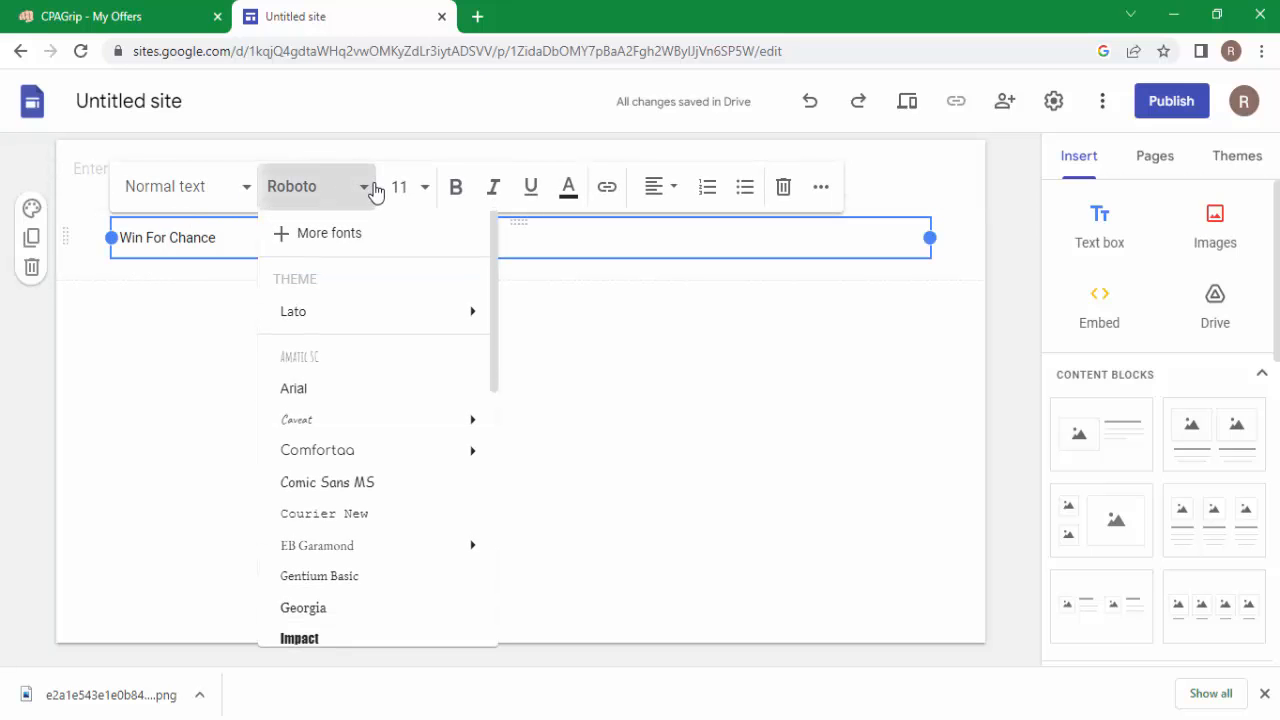
{"action": "left_click", "coordinate": [232, 233]}
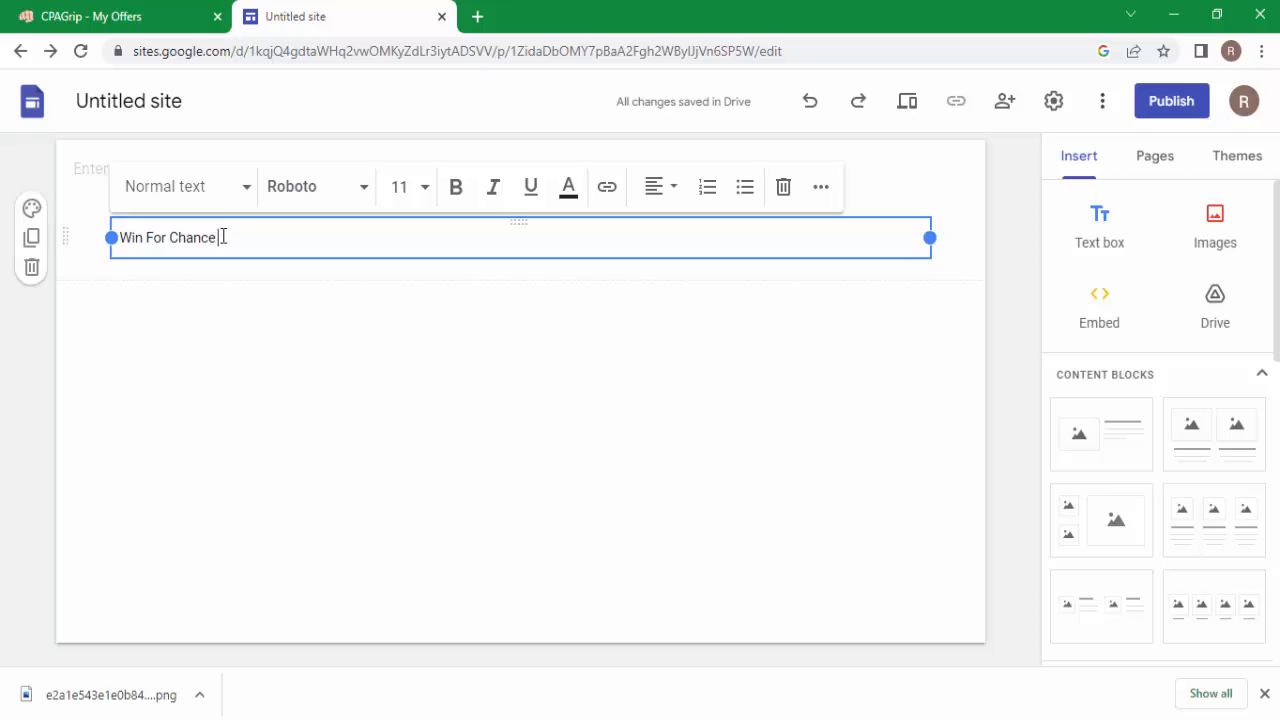
{"action": "left_click_drag", "start_coordinate": [222, 237], "coordinate": [122, 242]}
{"action": "key", "text": "BackSpace"}
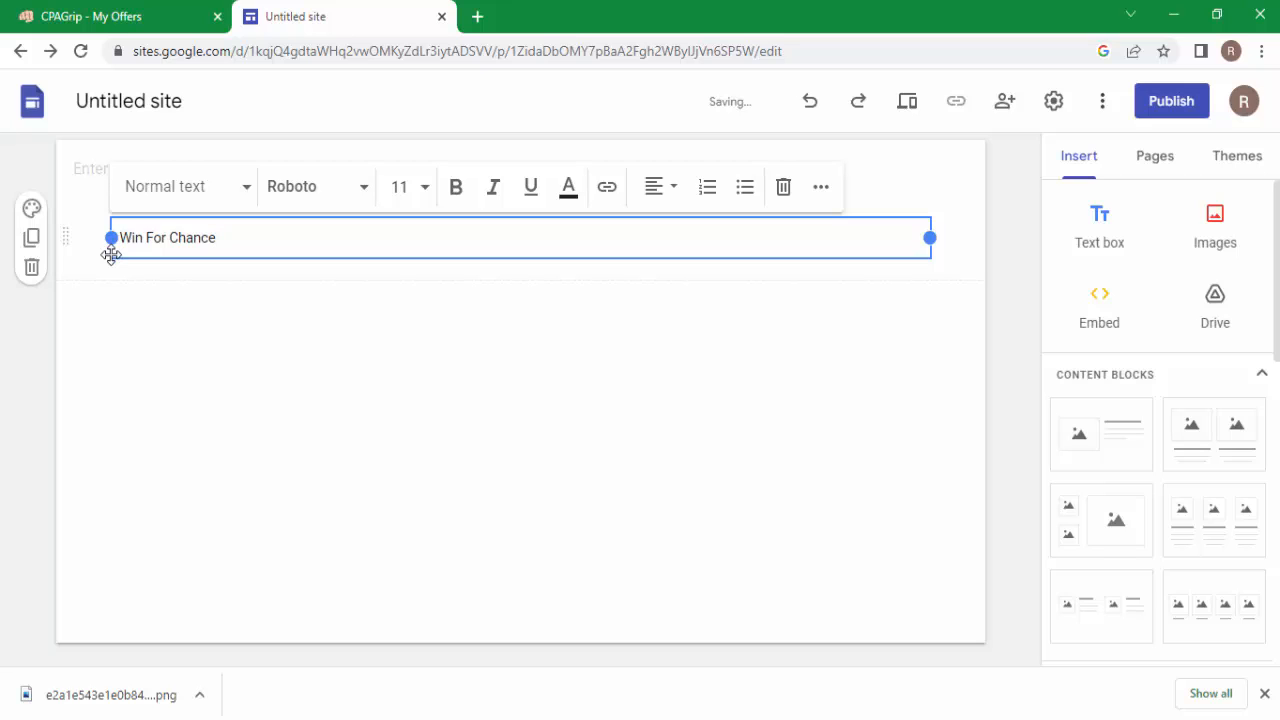
{"action": "type", "text": "$ 10,000 nOw"}
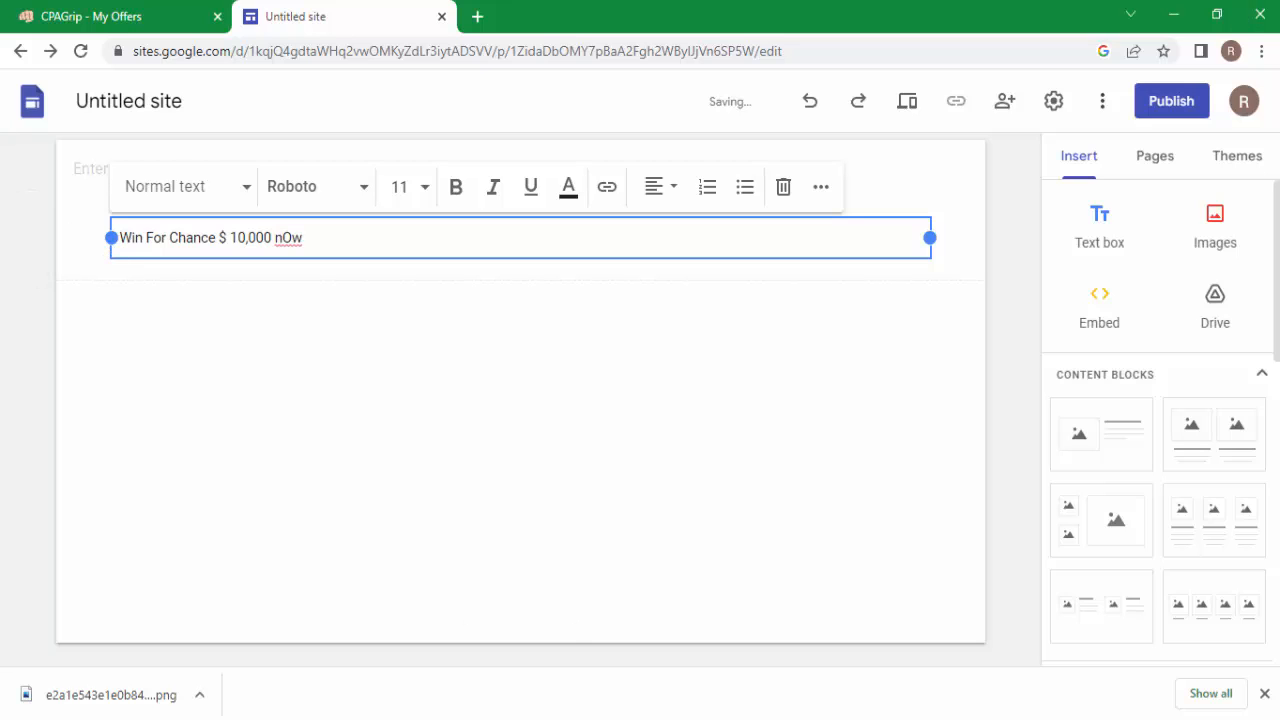
{"action": "key", "text": "BackSpace"}
{"action": "key", "text": "BackSpace"}
{"action": "type", "text": "ow"}
- Try to apply bold to the "Win For Chance $ 10,000 Now" headline with only the cursor placed in it
{"action": "triple_click", "coordinate": [212, 237]}
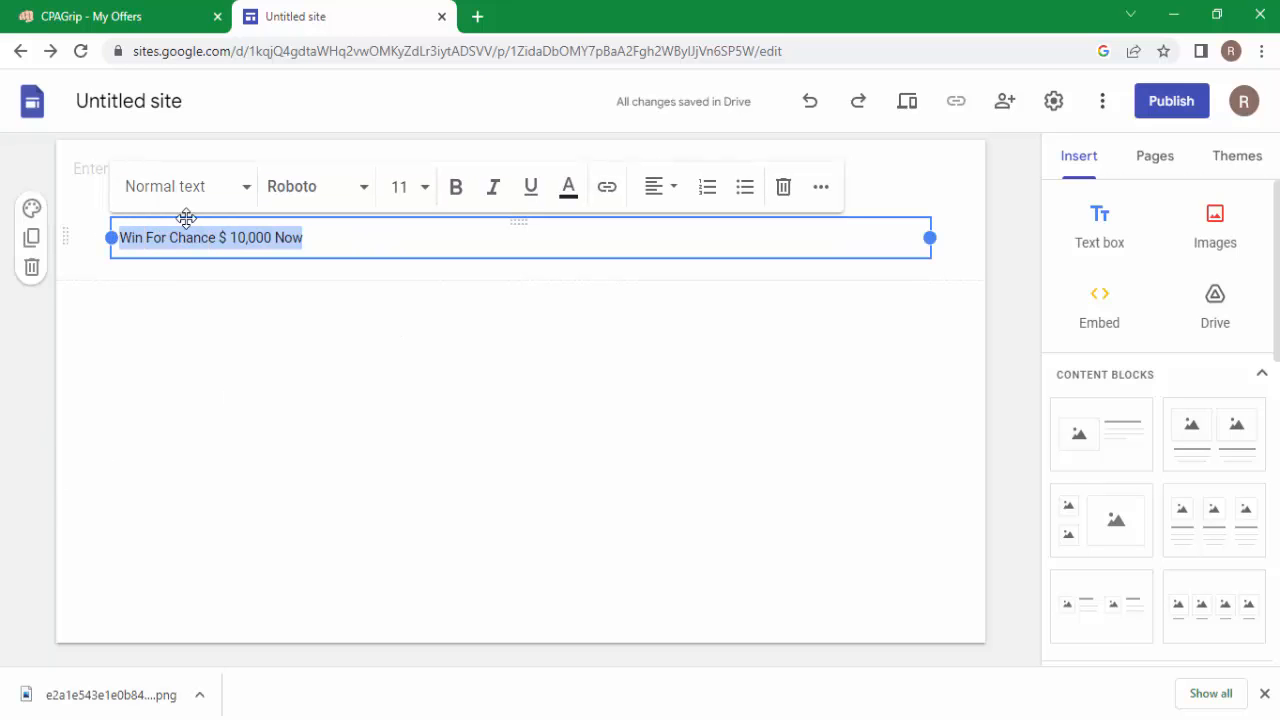
{"action": "left_click", "coordinate": [300, 192]}
{"action": "left_click", "coordinate": [394, 171]}
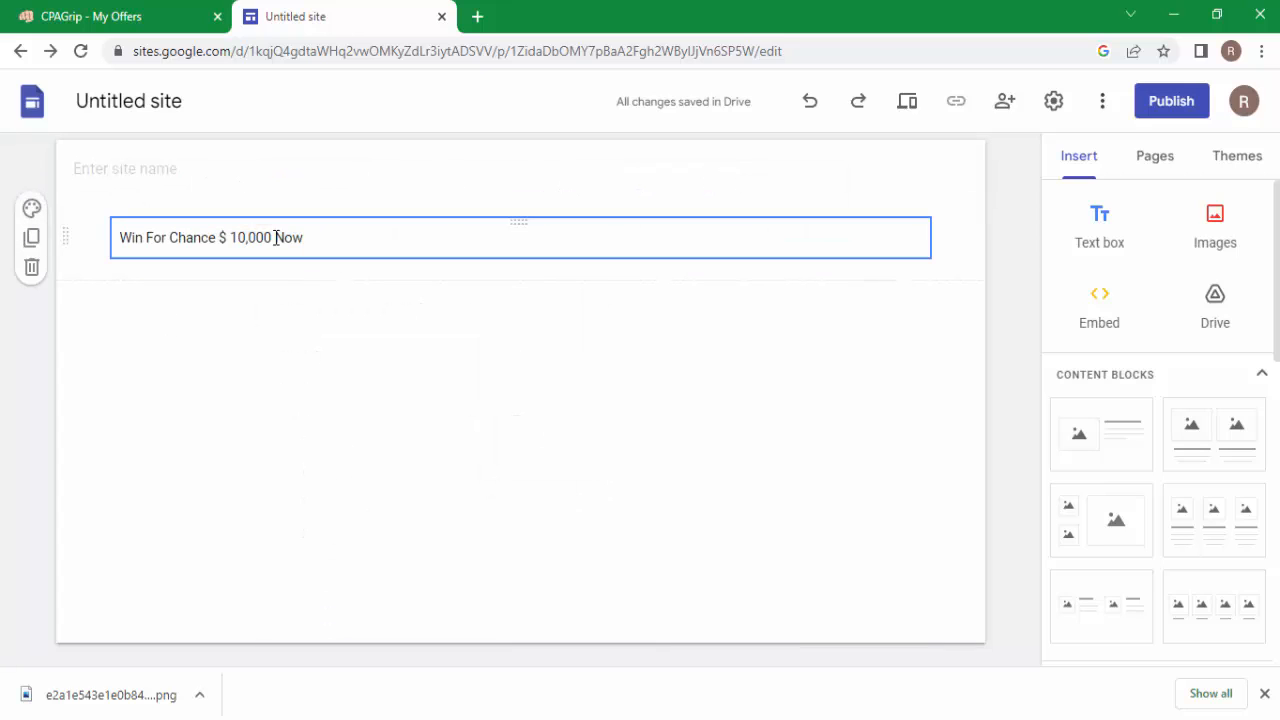
{"action": "left_click", "coordinate": [314, 237]}
{"action": "left_click", "coordinate": [458, 190]}
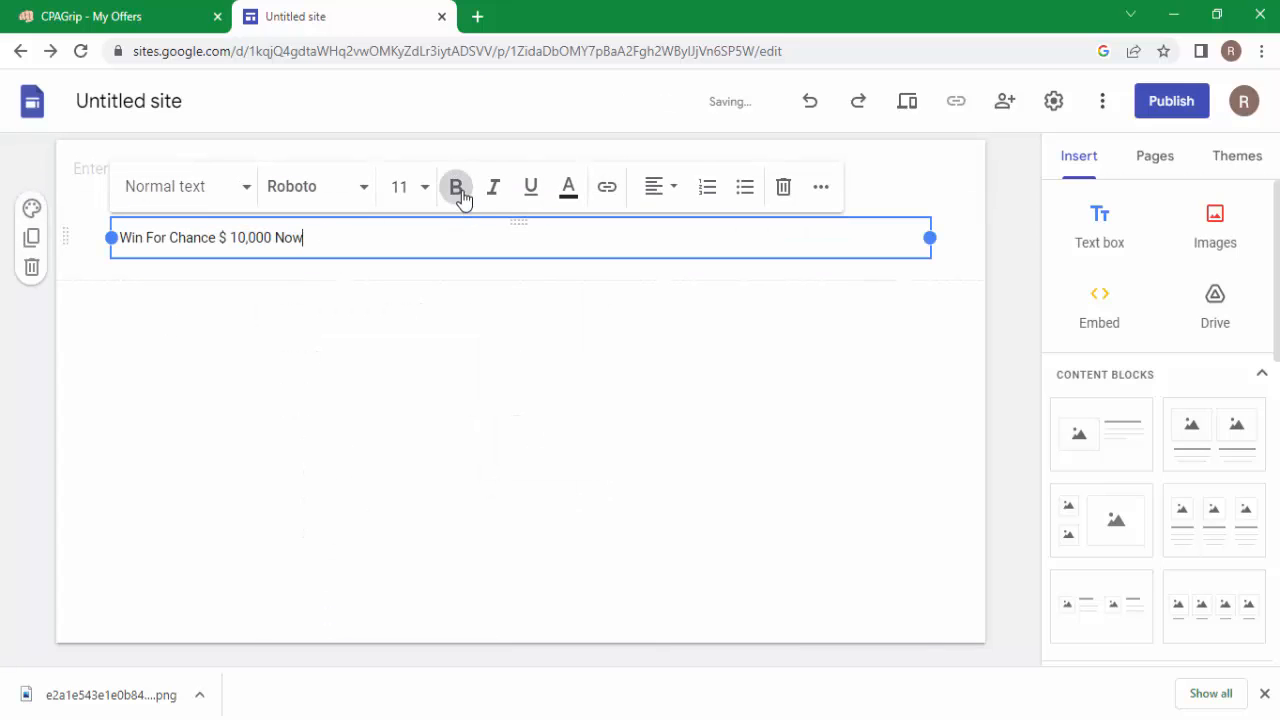
{"action": "left_click", "coordinate": [432, 315]}
{"action": "left_click", "coordinate": [257, 237]}
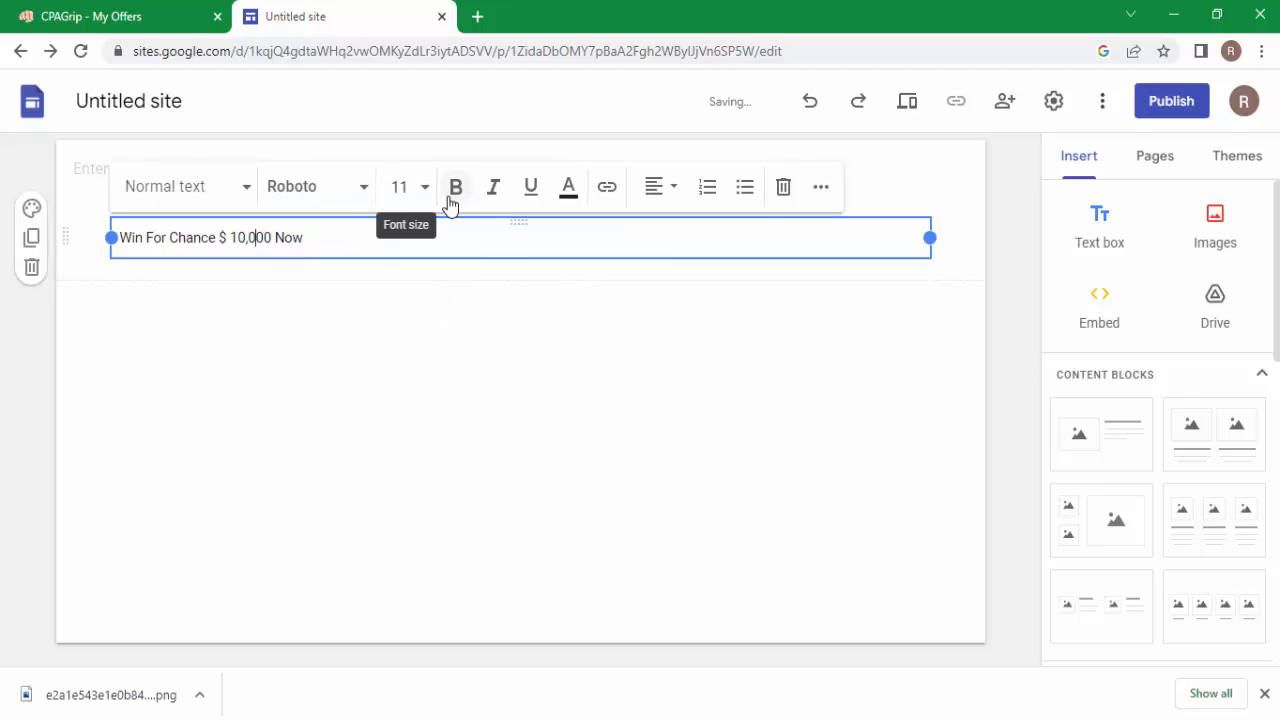
{"action": "left_click", "coordinate": [456, 190]}
{"action": "left_click", "coordinate": [349, 289]}
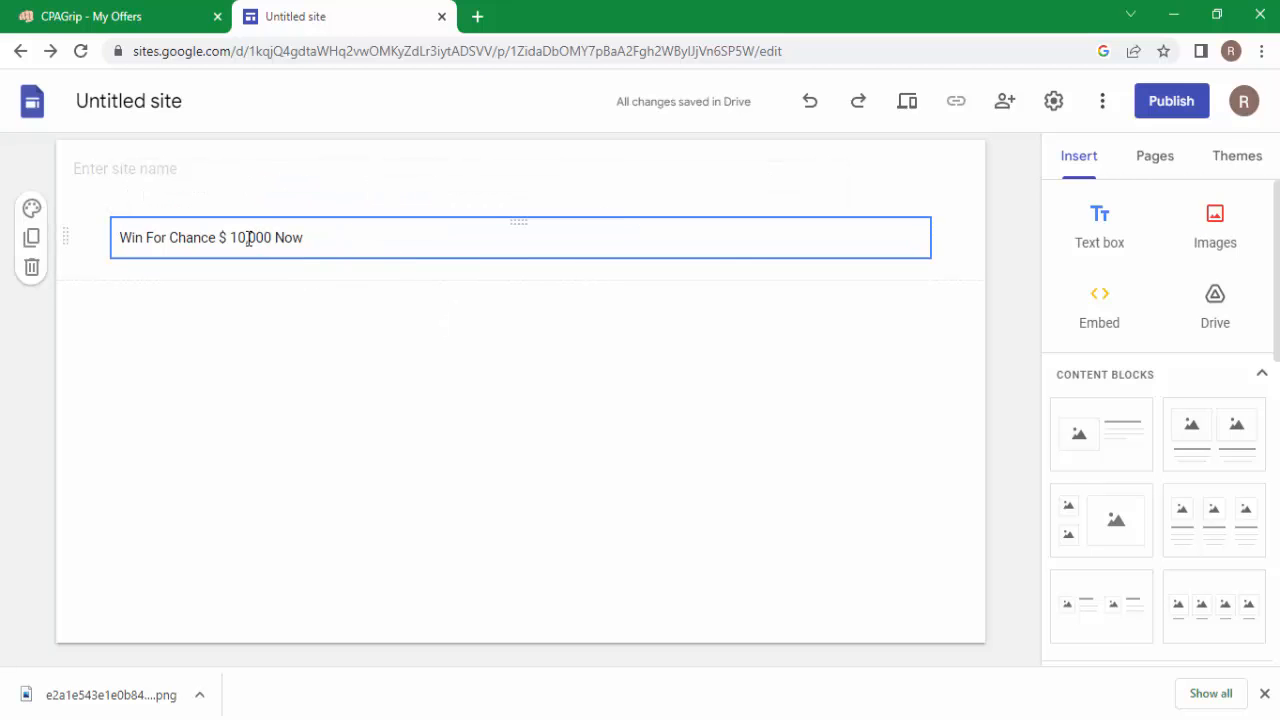
- Make the entire "Win For Chance $ 10,000 Now" headline bold and set its font size to 24
{"action": "left_click", "coordinate": [323, 237]}
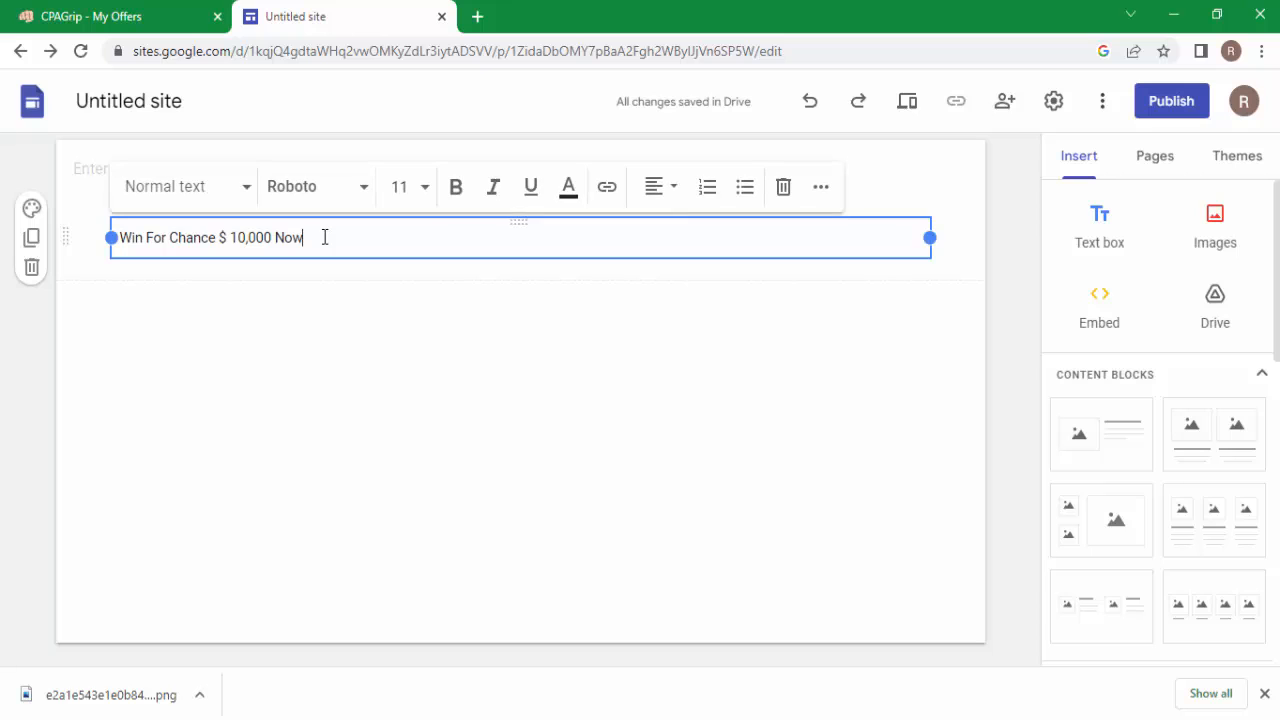
{"action": "left_click_drag", "start_coordinate": [323, 237], "coordinate": [80, 255]}
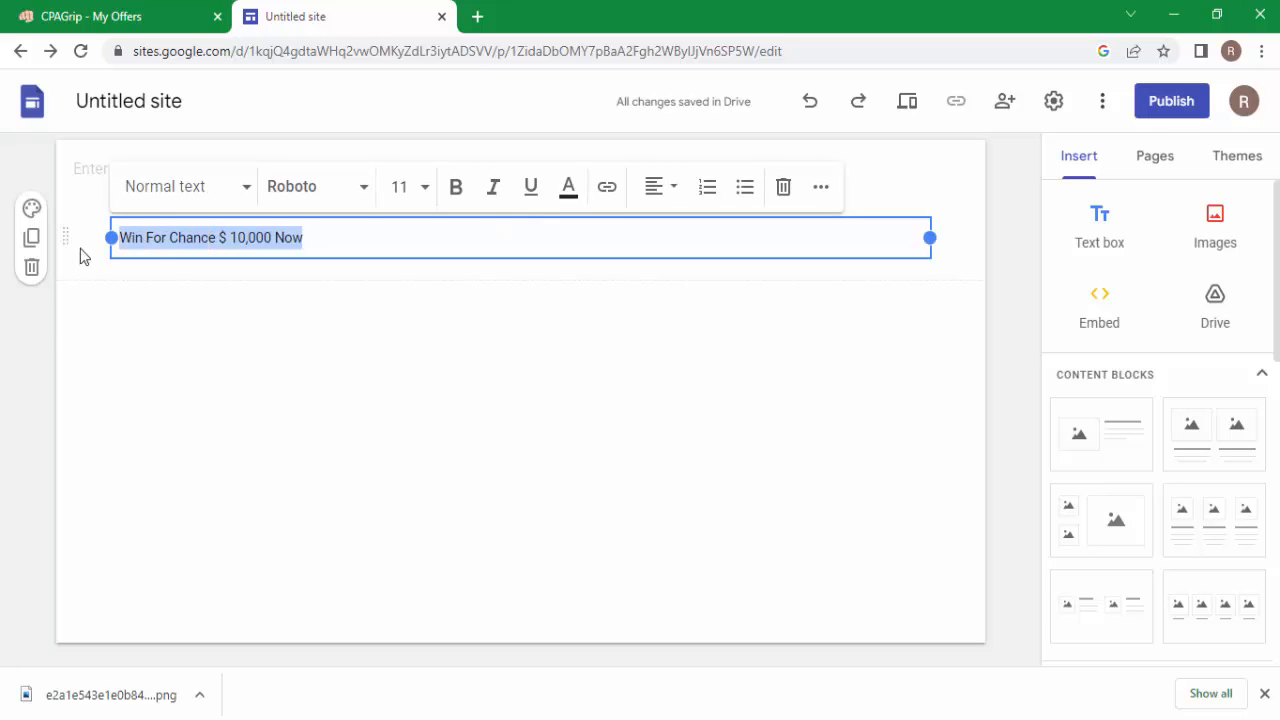
{"action": "left_click", "coordinate": [456, 190]}
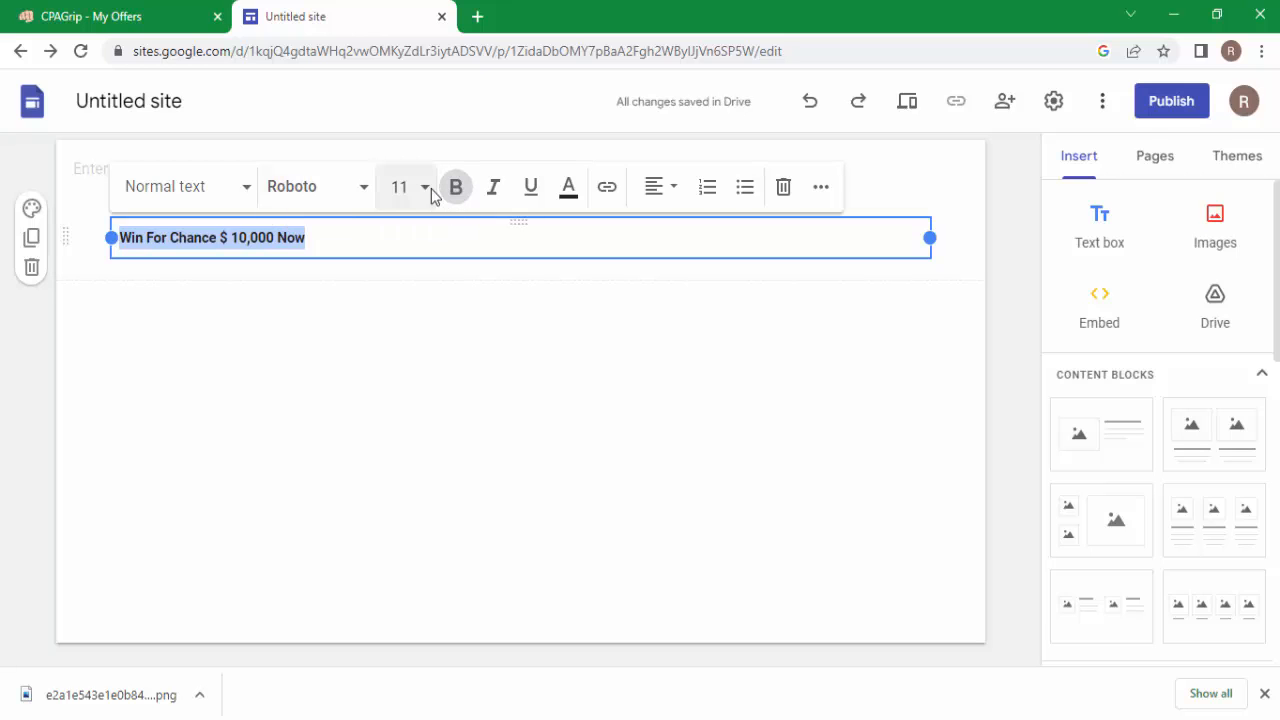
{"action": "left_click", "coordinate": [428, 190]}
{"action": "scroll", "coordinate": [409, 424], "scroll_direction": "down", "scroll_amount": 3}
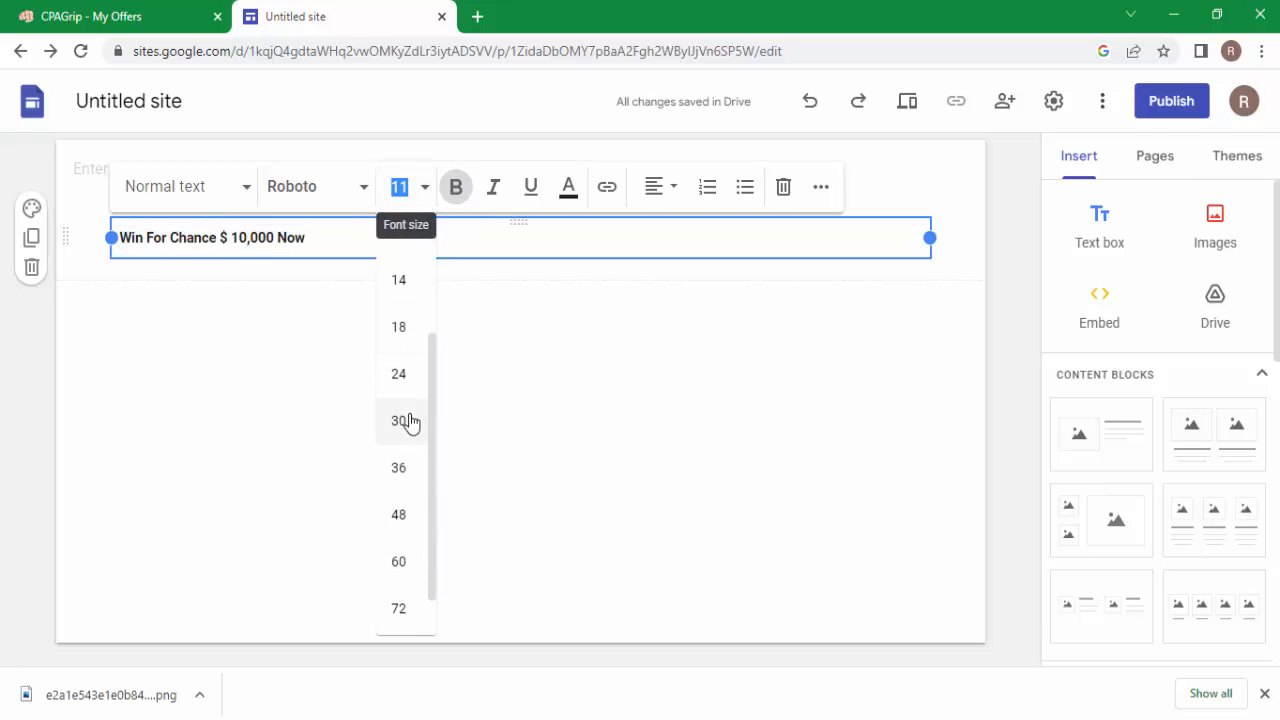
{"action": "left_click", "coordinate": [408, 374]}
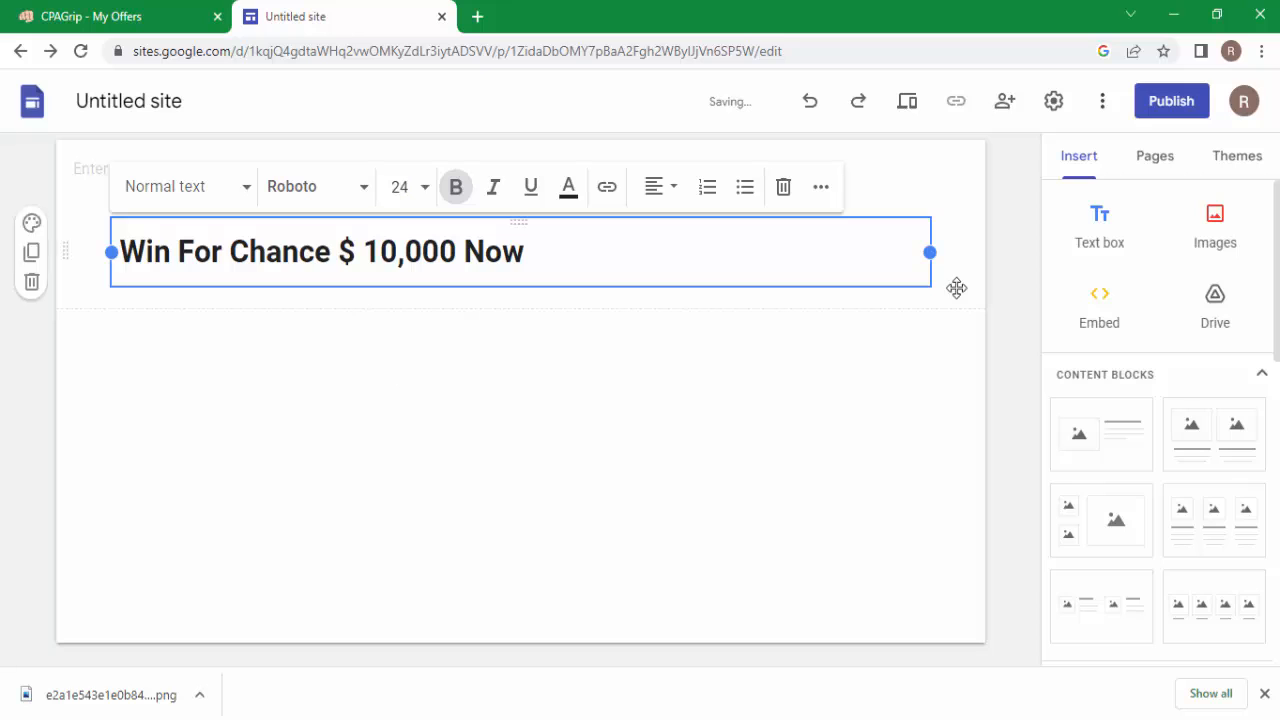
- Center-align the headline within its text box
{"action": "left_click", "coordinate": [705, 200]}
{"action": "left_click", "coordinate": [705, 200]}
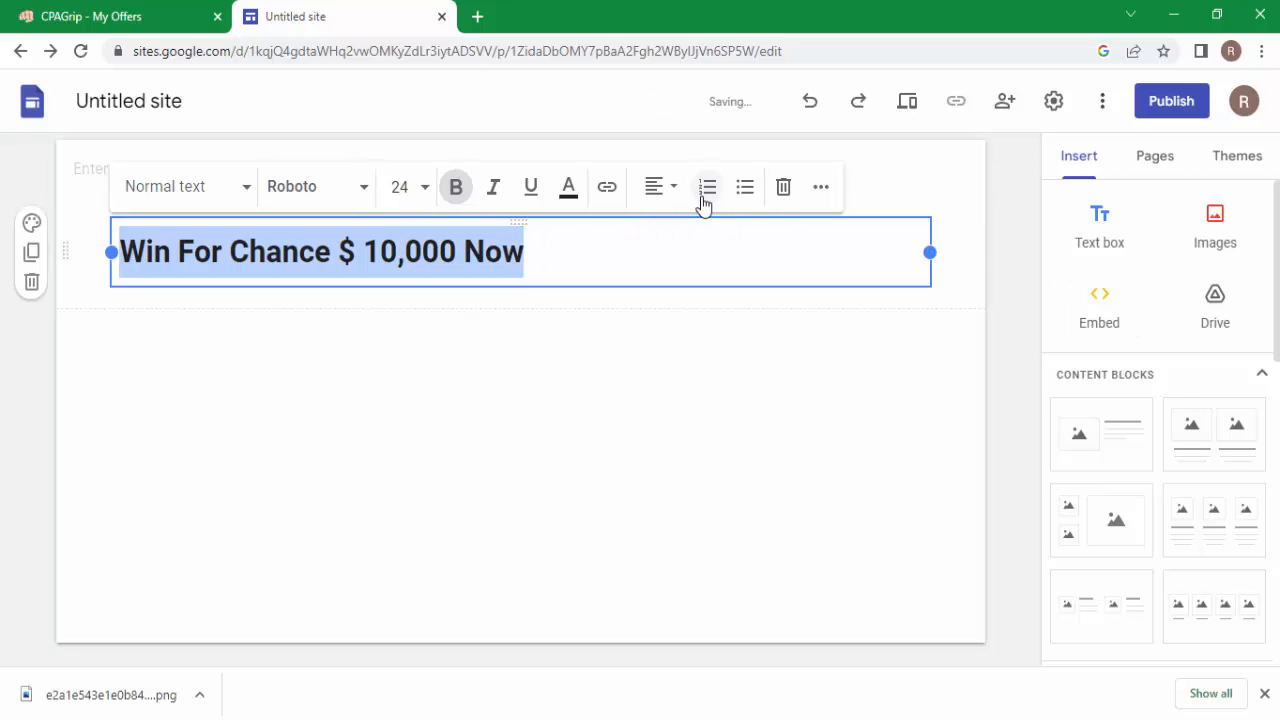
{"action": "left_click", "coordinate": [678, 197]}
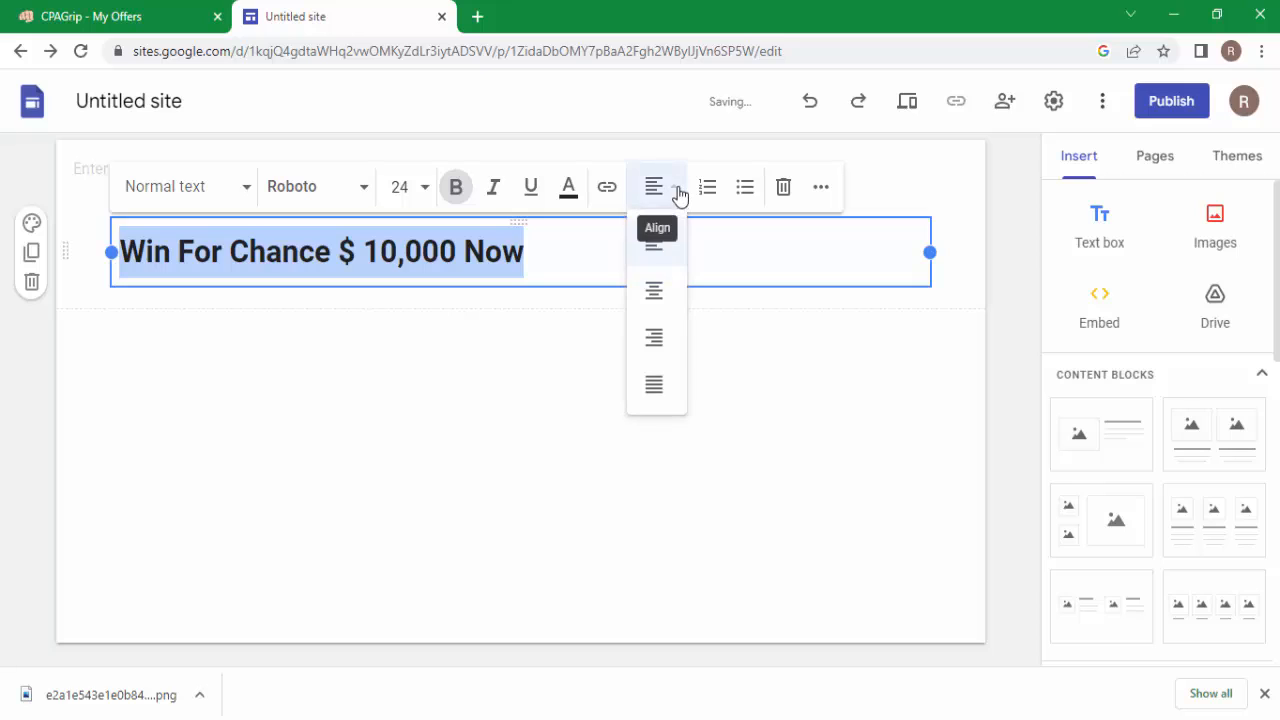
{"action": "left_click", "coordinate": [651, 297]}
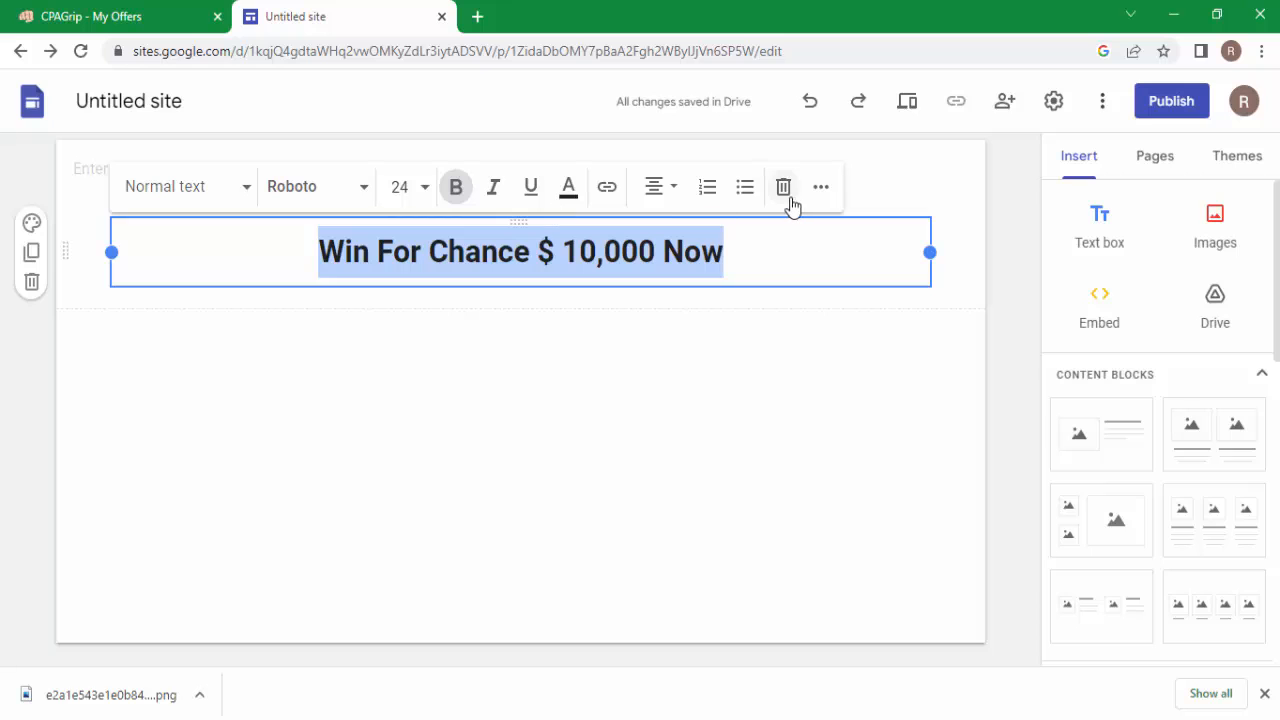
- Color the headline text bright red and deselect the text box
{"action": "left_click", "coordinate": [570, 200]}
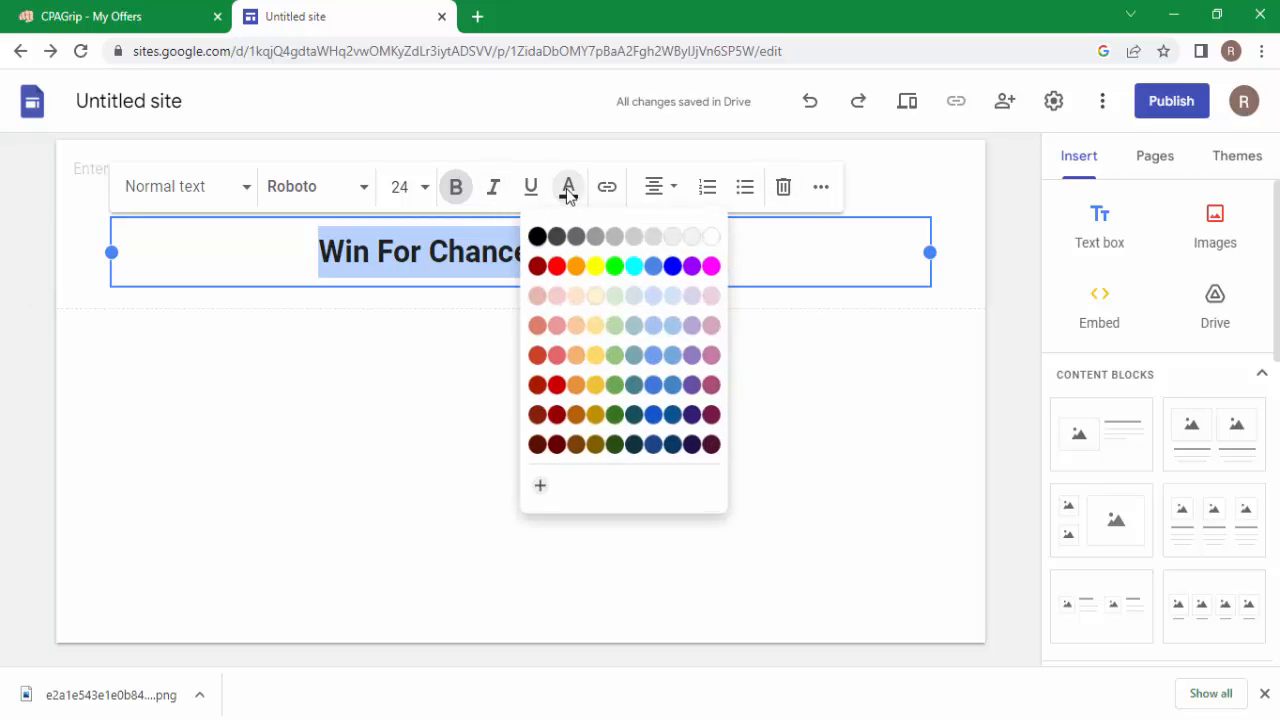
{"action": "left_click", "coordinate": [560, 274]}
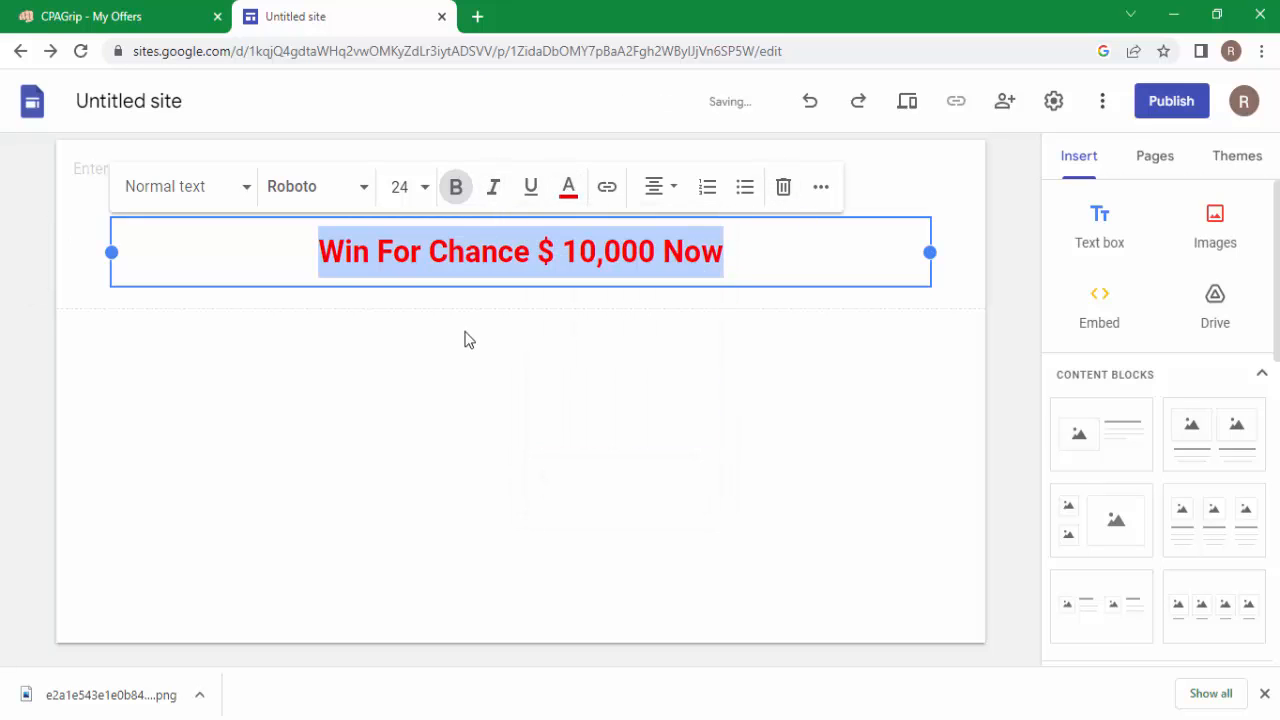
{"action": "left_click", "coordinate": [433, 382]}
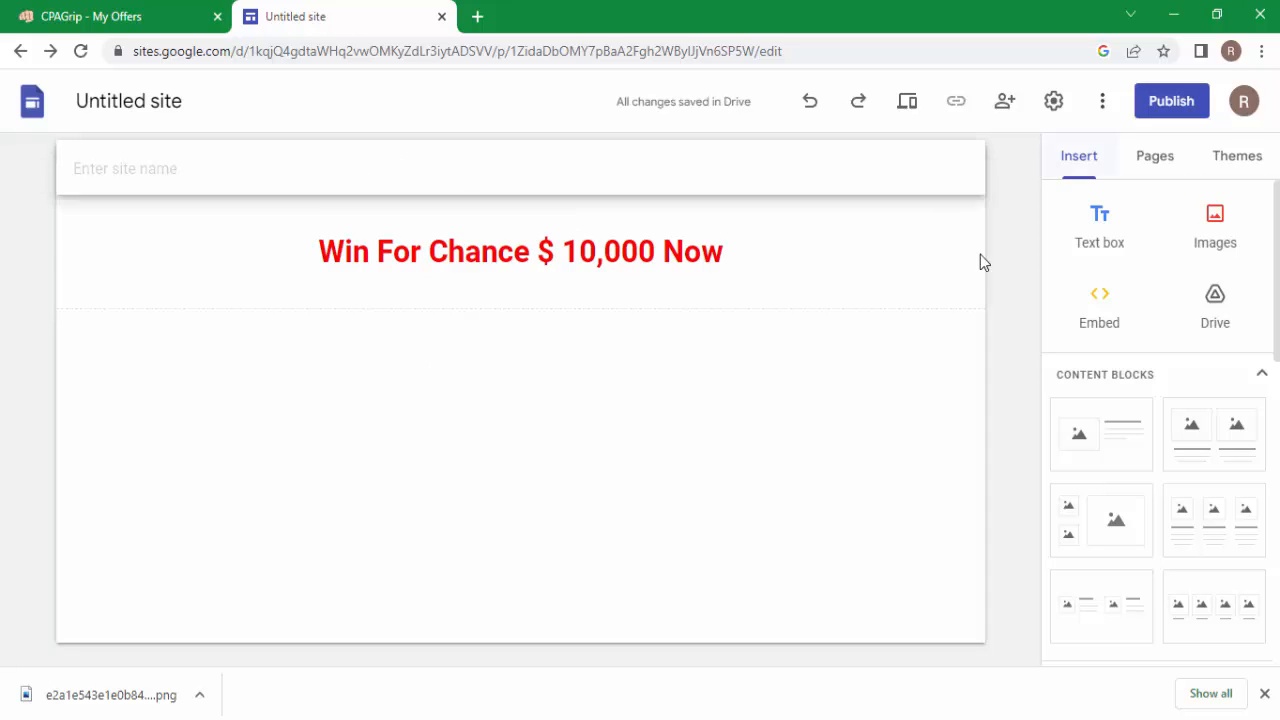
{"action": "left_click", "coordinate": [623, 280]}
{"action": "left_click", "coordinate": [514, 434]}
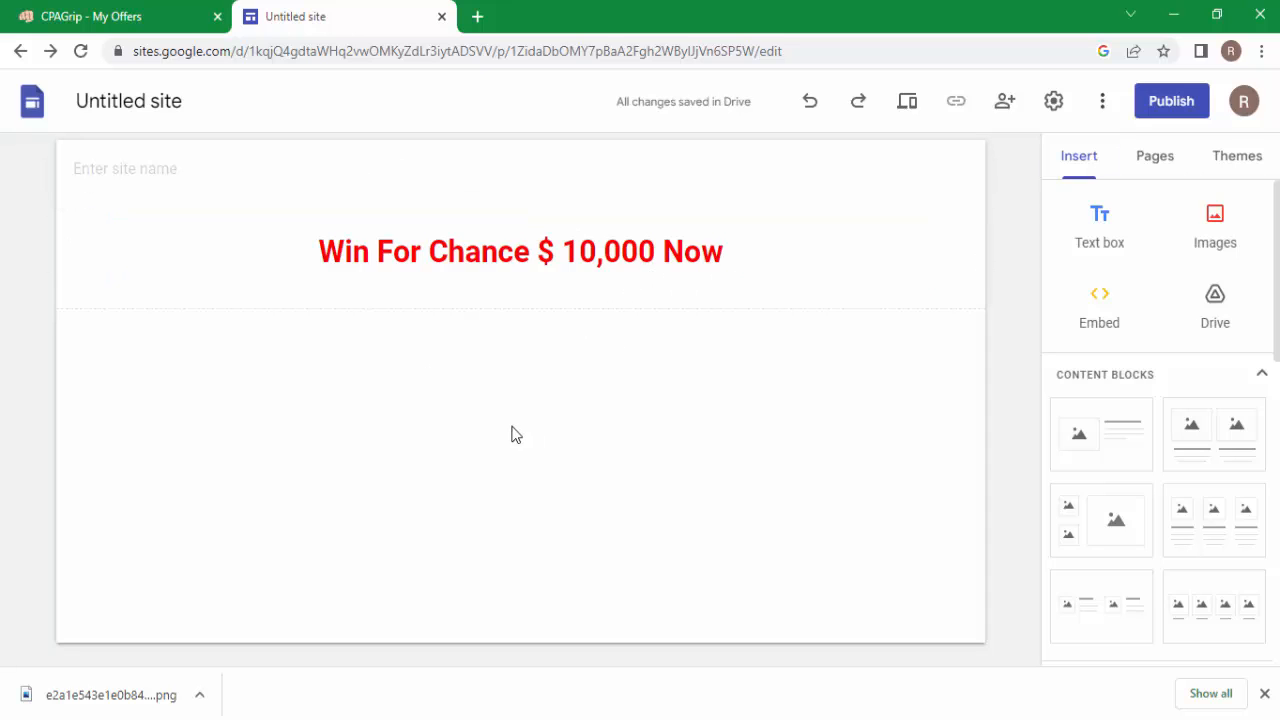
{"action": "left_click", "coordinate": [634, 248]}
{"action": "left_click", "coordinate": [637, 250]}
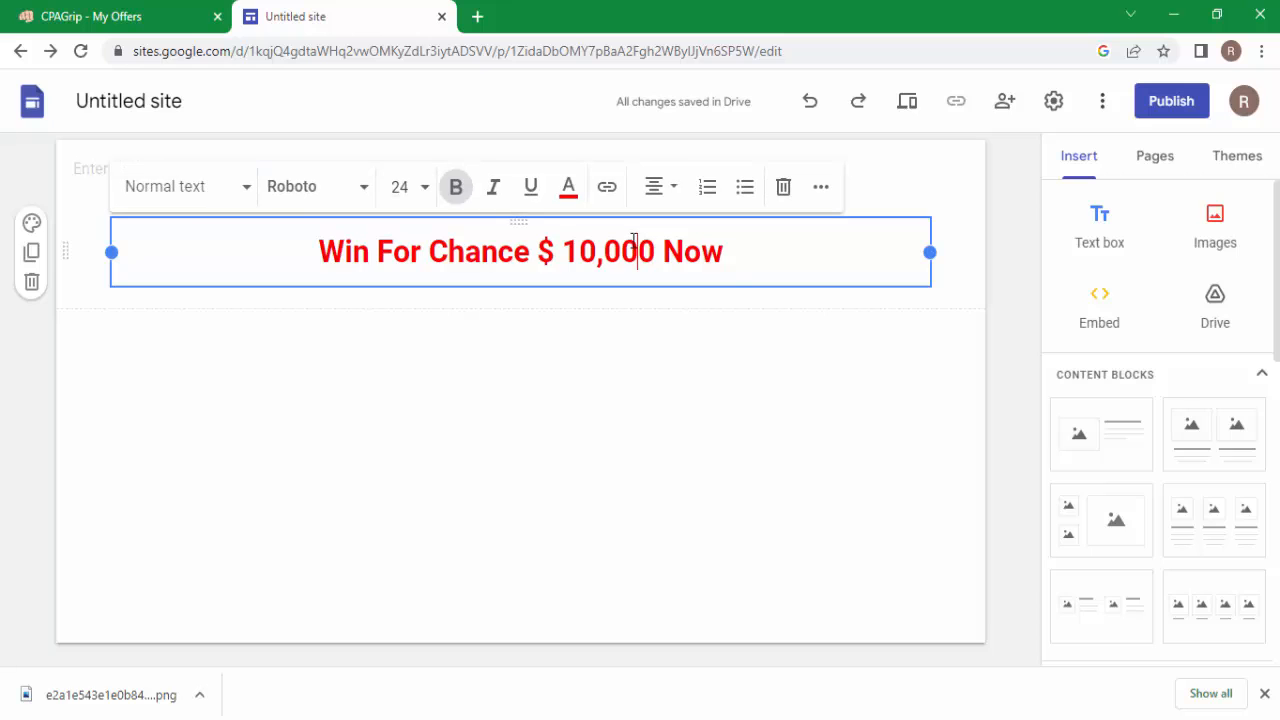
{"action": "left_click", "coordinate": [673, 398]}
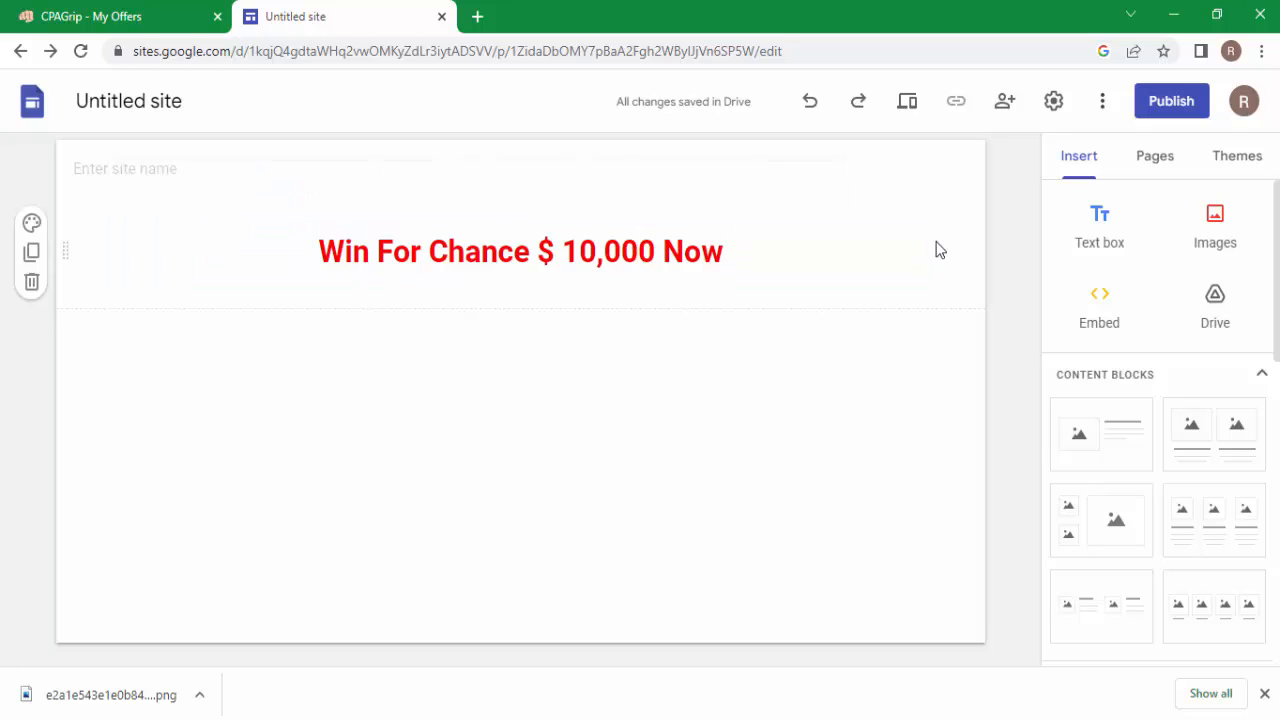
- Narrow the headline text box and move it back to the horizontal center of the page
{"action": "left_click", "coordinate": [885, 248]}
{"action": "left_click_drag", "start_coordinate": [933, 254], "coordinate": [585, 290]}
{"action": "left_click", "coordinate": [539, 394]}
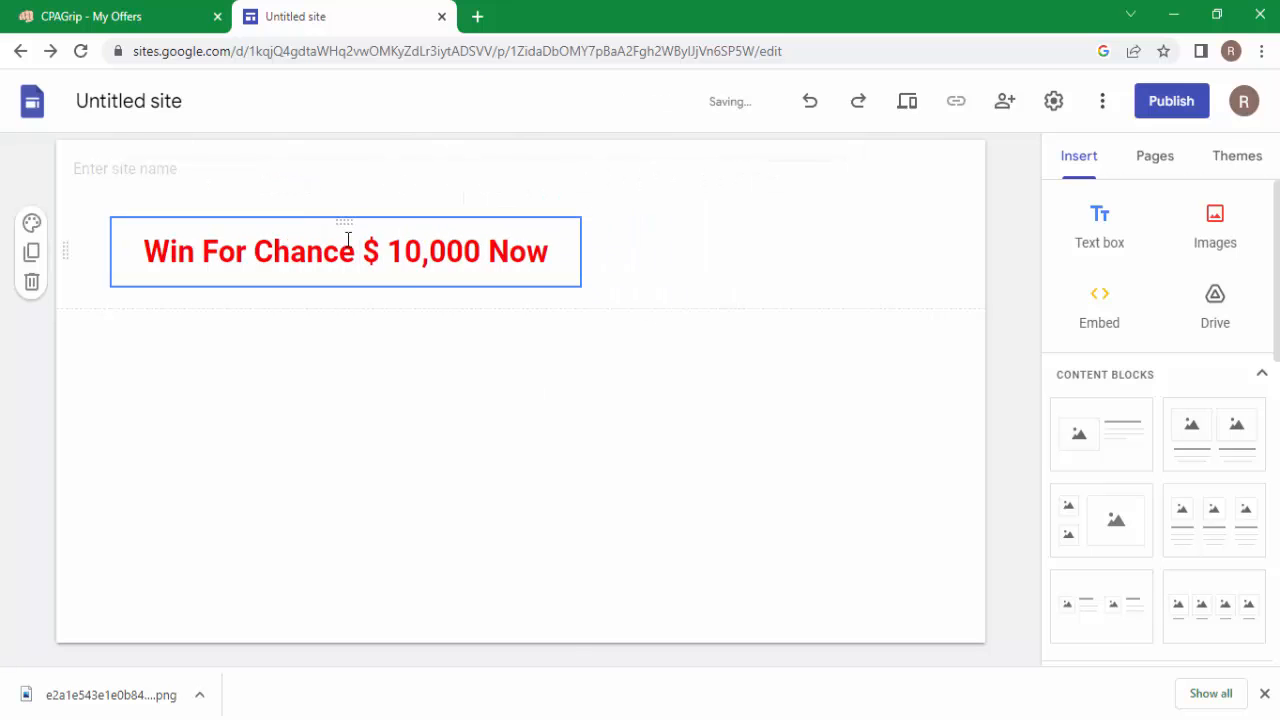
{"action": "left_click", "coordinate": [340, 226]}
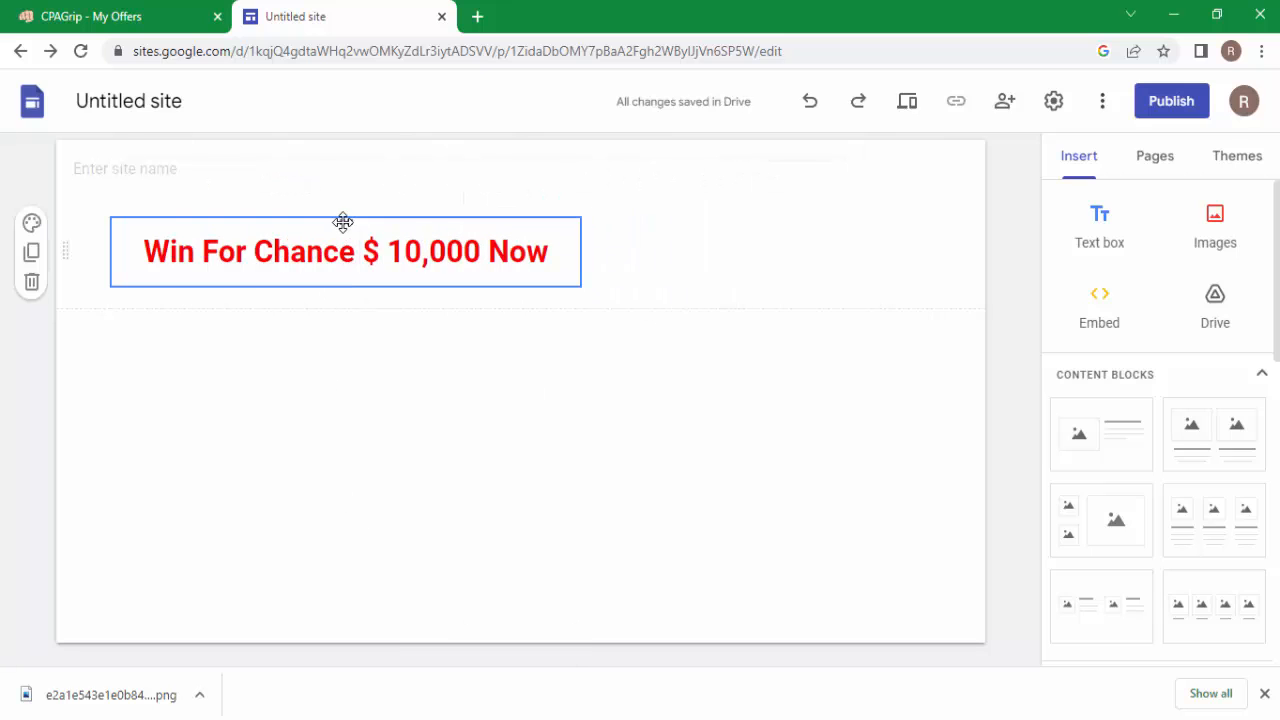
{"action": "left_click_drag", "start_coordinate": [343, 220], "coordinate": [491, 268]}
{"action": "left_click", "coordinate": [522, 249]}
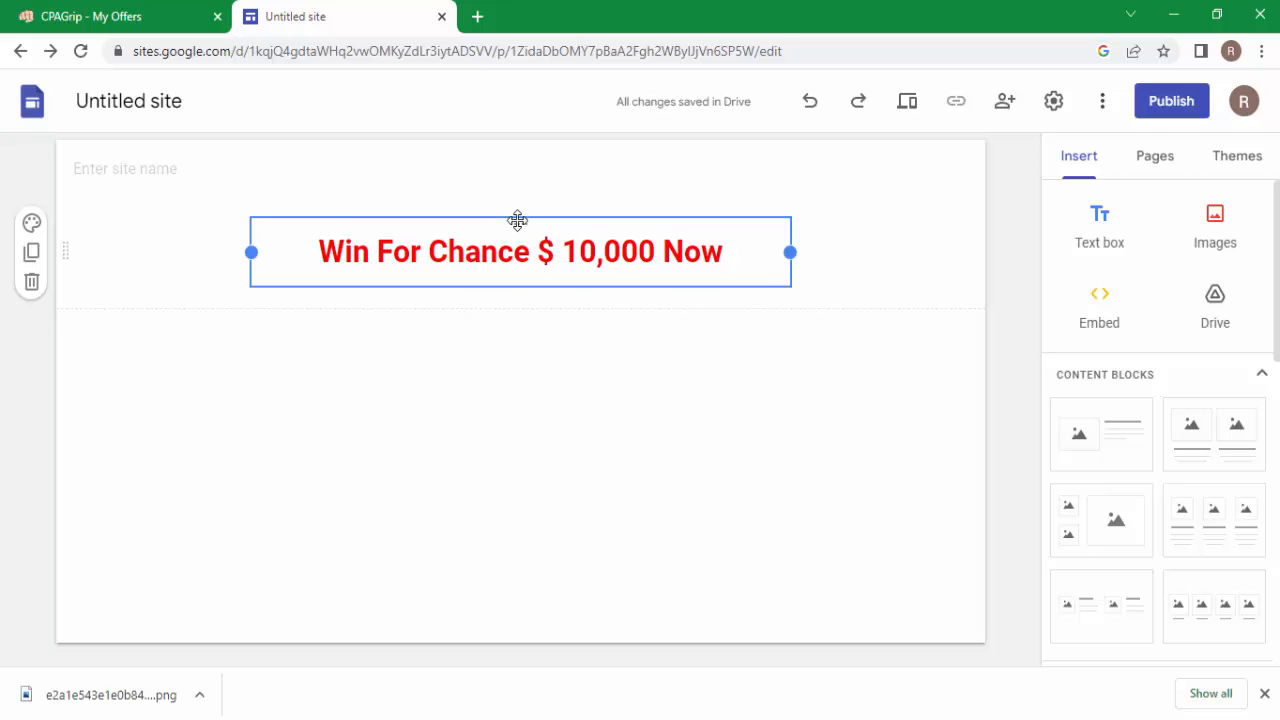
{"action": "left_click", "coordinate": [528, 371]}
- Try to set the headline's font size to 30 with only the cursor placed in the text
{"action": "left_click", "coordinate": [621, 255]}
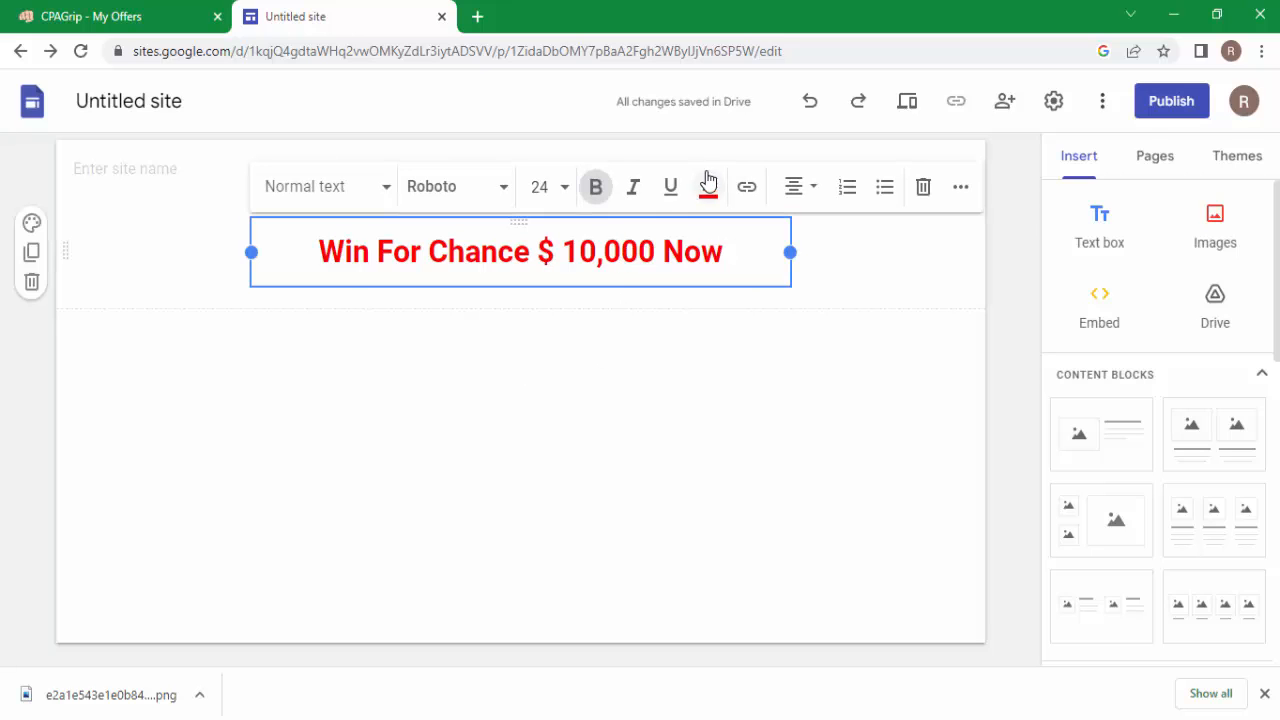
{"action": "left_click", "coordinate": [563, 189]}
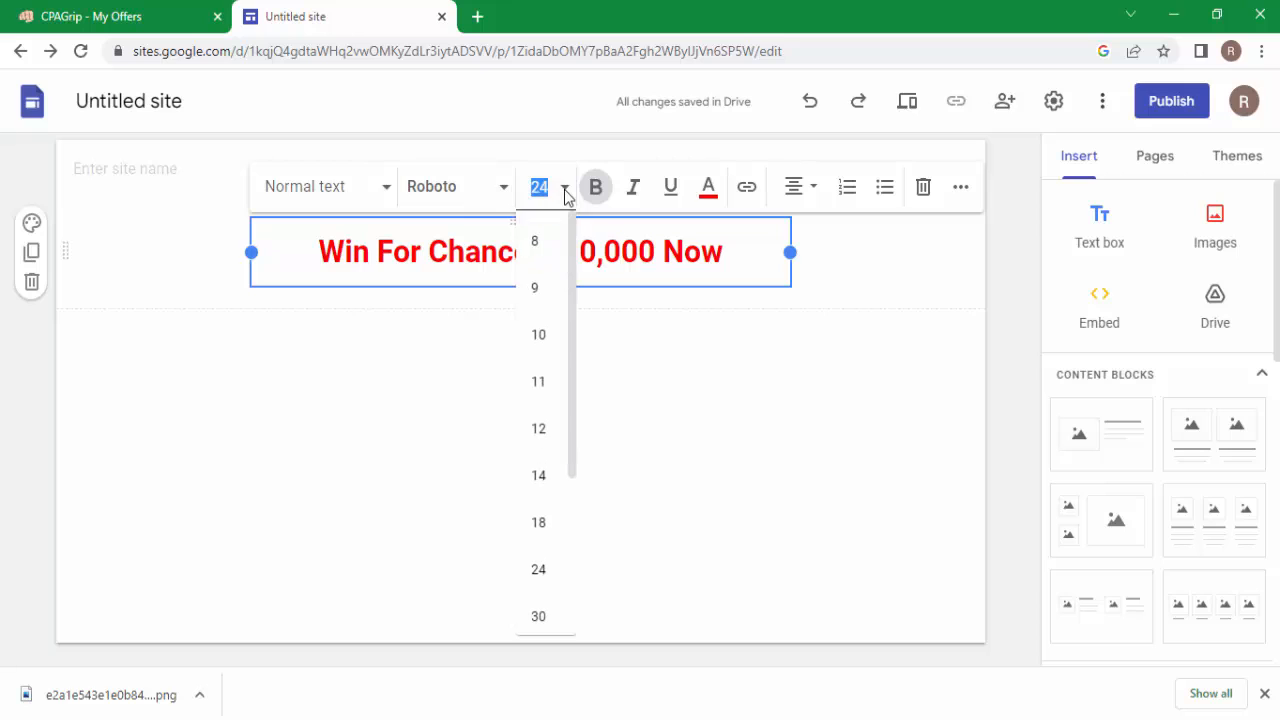
{"action": "scroll", "coordinate": [551, 434], "scroll_direction": "down", "scroll_amount": 1}
{"action": "left_click", "coordinate": [543, 517]}
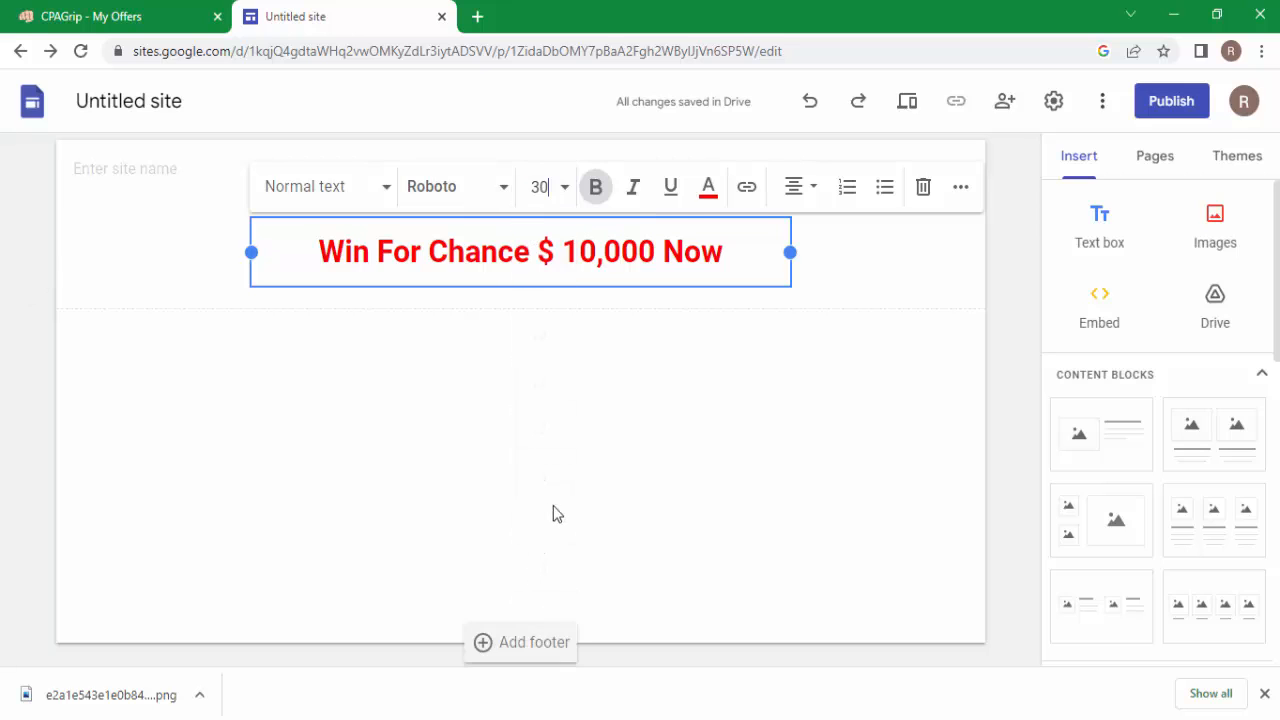
- Set the font size of the entire "Win For Chance $ 10,000 Now" headline to 30
{"action": "left_click_drag", "start_coordinate": [717, 250], "coordinate": [276, 240]}
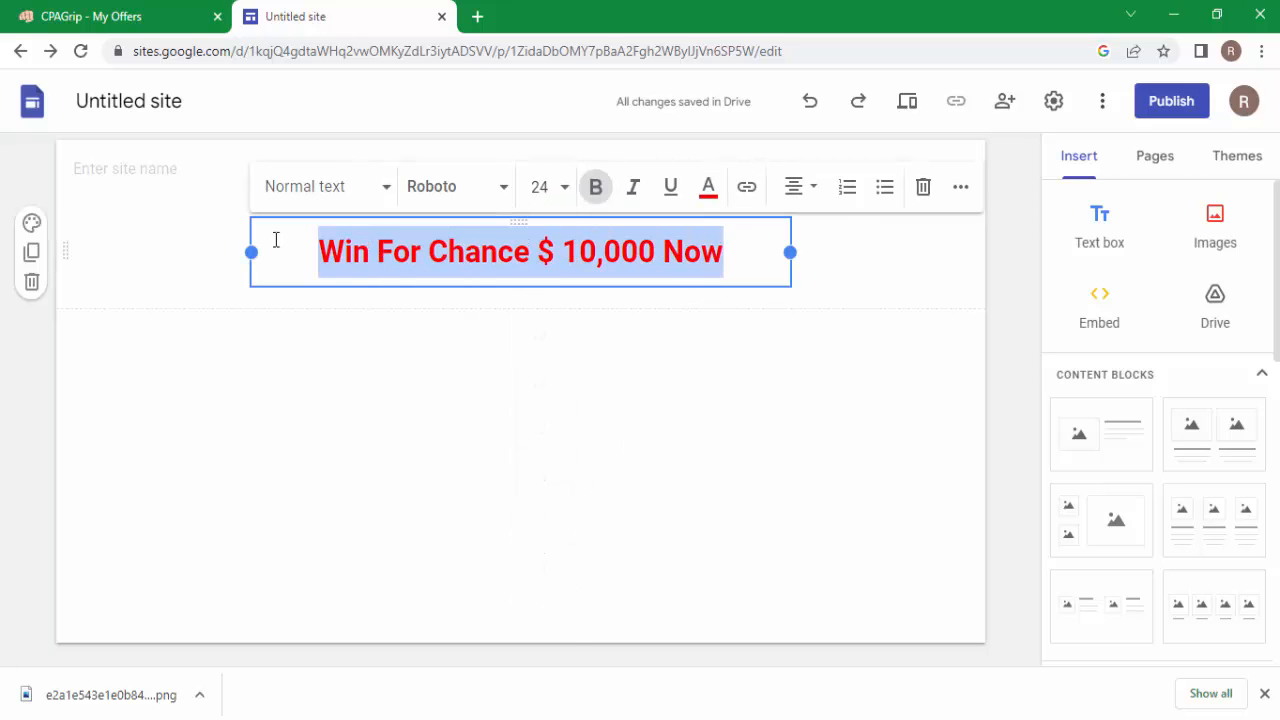
{"action": "left_click", "coordinate": [565, 189]}
{"action": "scroll", "coordinate": [530, 497], "scroll_direction": "down", "scroll_amount": 2}
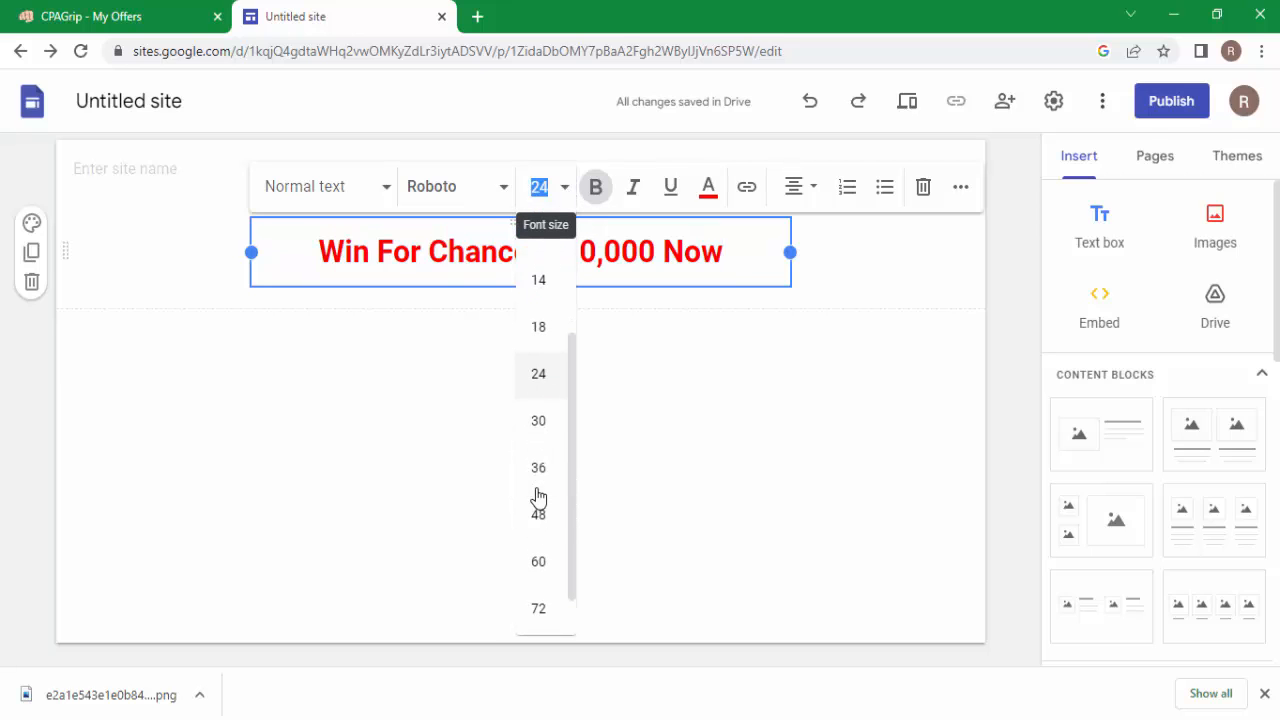
{"action": "left_click", "coordinate": [546, 421]}
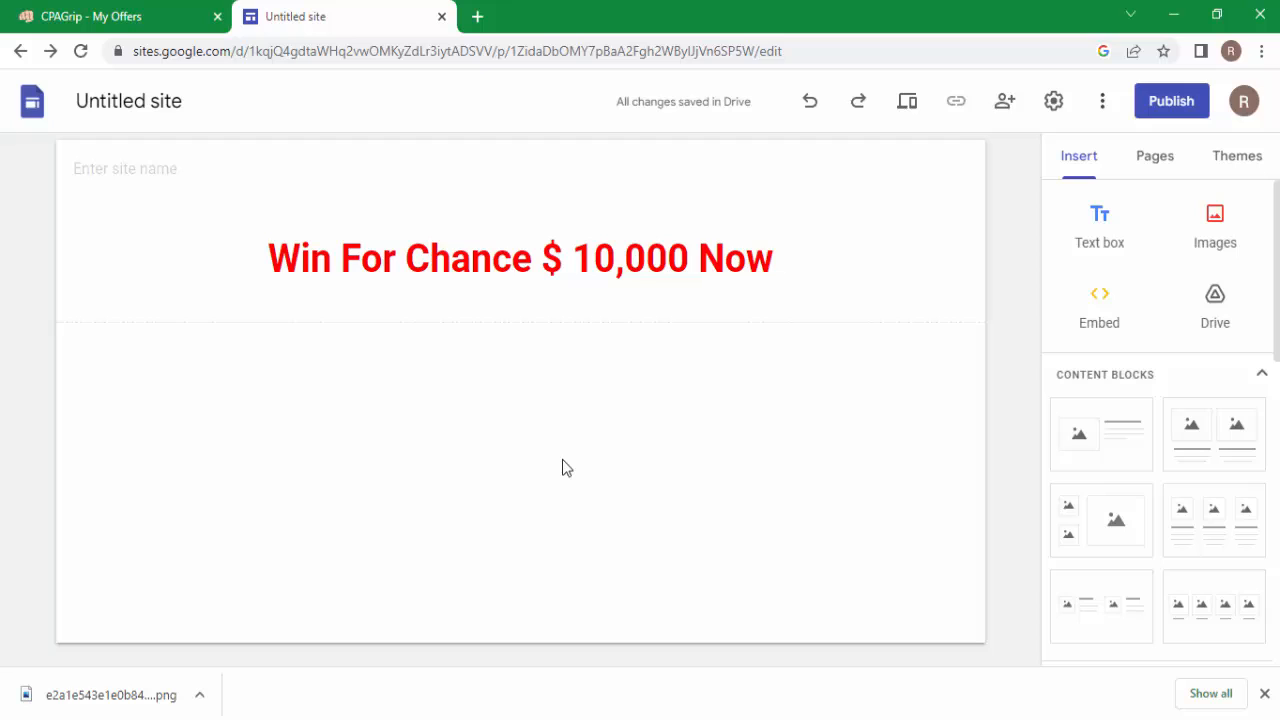
{"action": "left_click", "coordinate": [517, 218]}
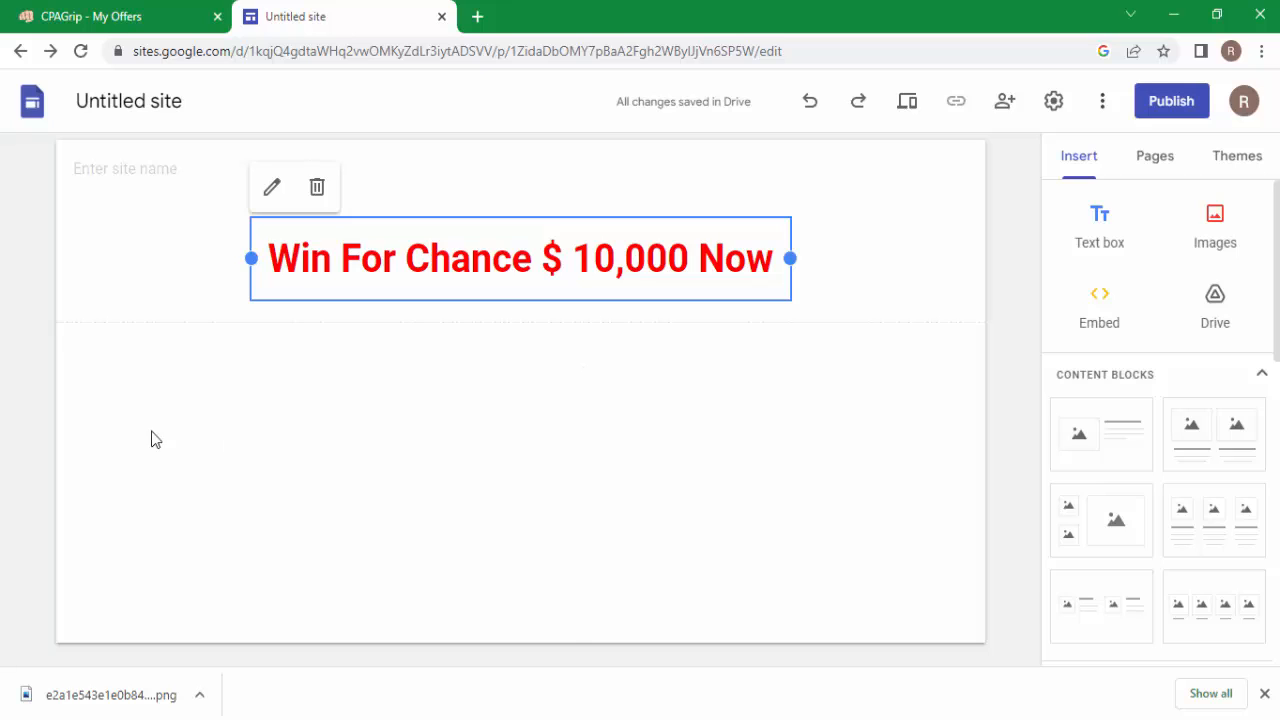
- Upload the offer image e2a1e543e1e0b8458d6a0398d103272b.png from the Desktop folder into a new section below the headline
{"action": "left_click", "coordinate": [1212, 237]}
{"action": "left_click", "coordinate": [1220, 298]}
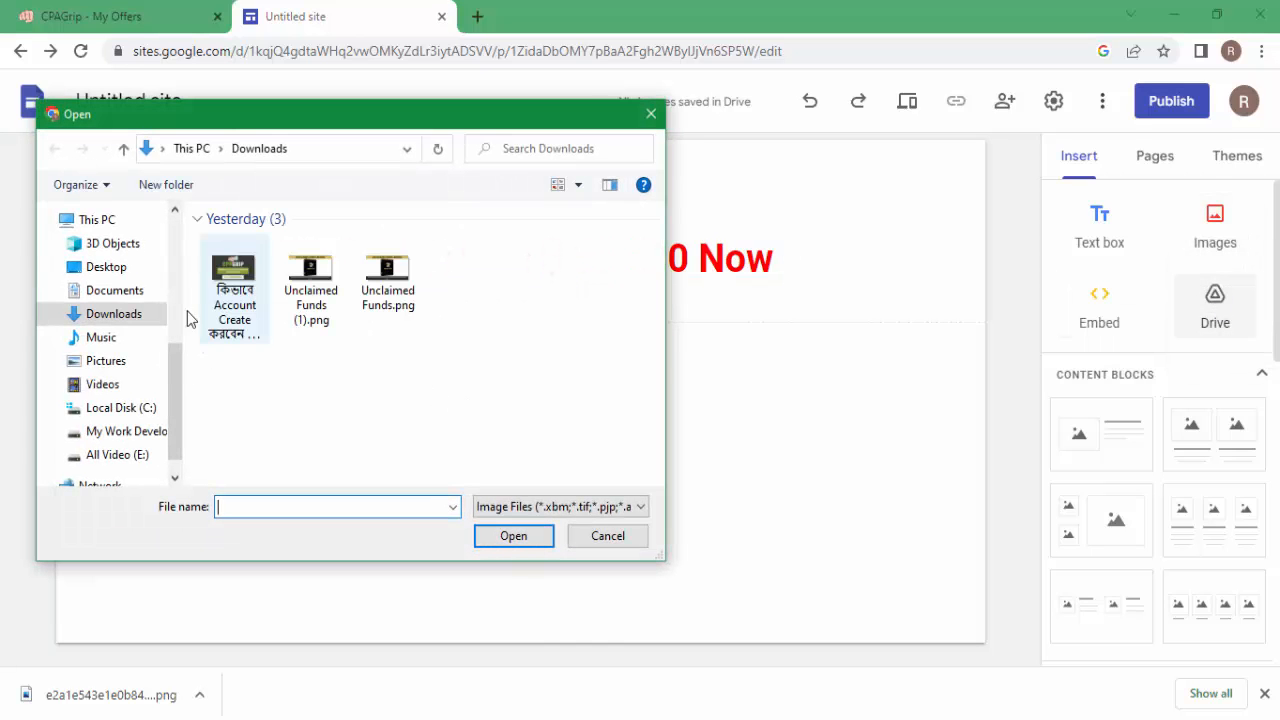
{"action": "left_click", "coordinate": [128, 267]}
{"action": "left_click", "coordinate": [405, 335]}
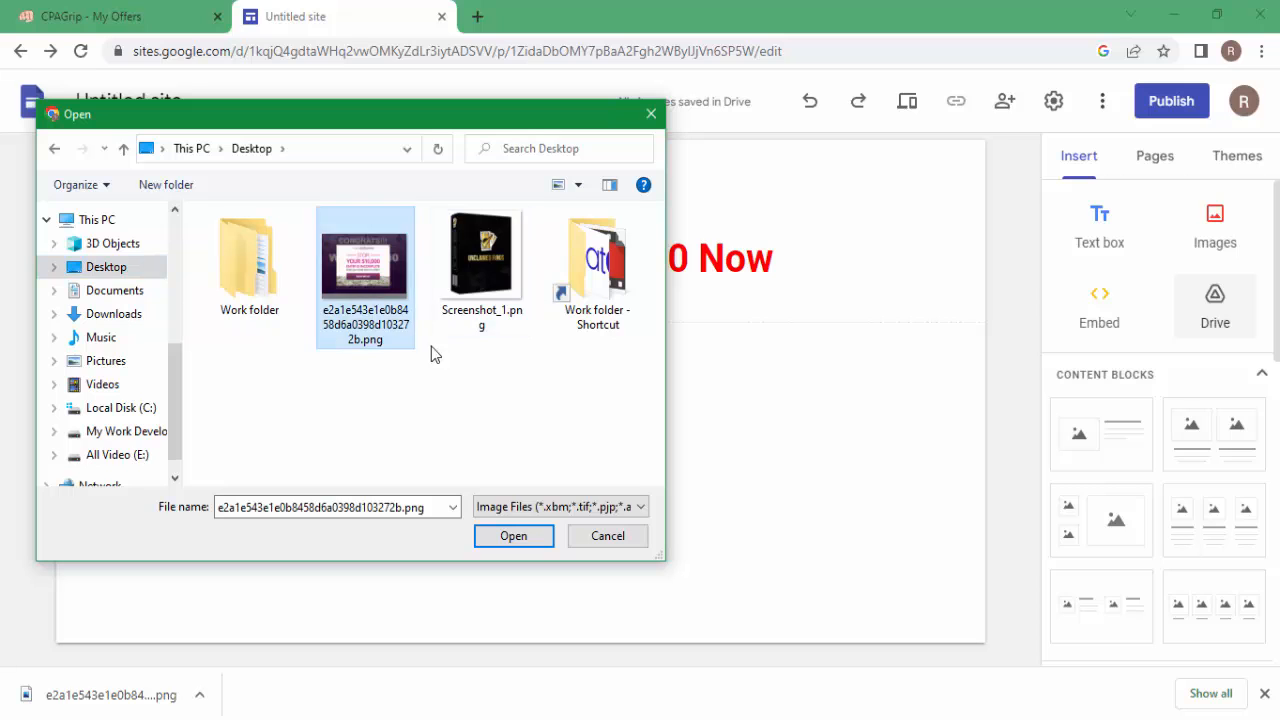
{"action": "left_click", "coordinate": [514, 535]}
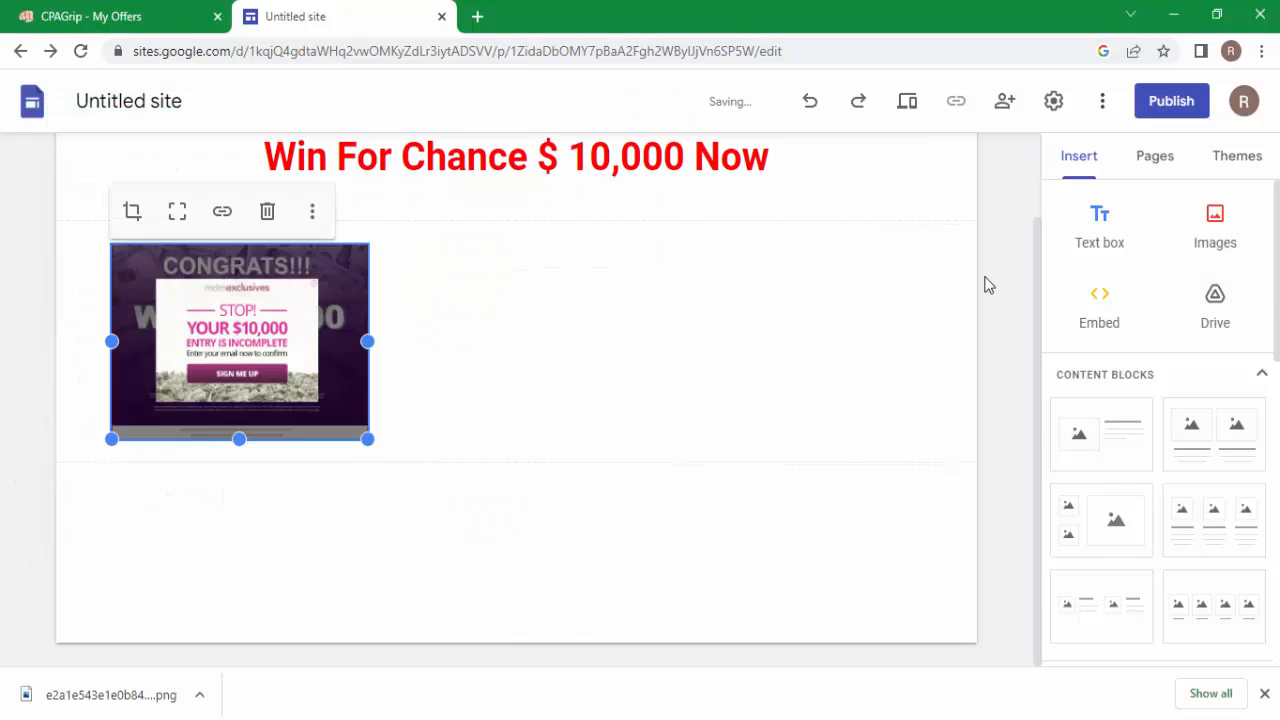
- Move the offer image toward the middle of its section and enlarge it so it is centered under the headline
{"action": "left_click_drag", "start_coordinate": [523, 360], "coordinate": [490, 300]}
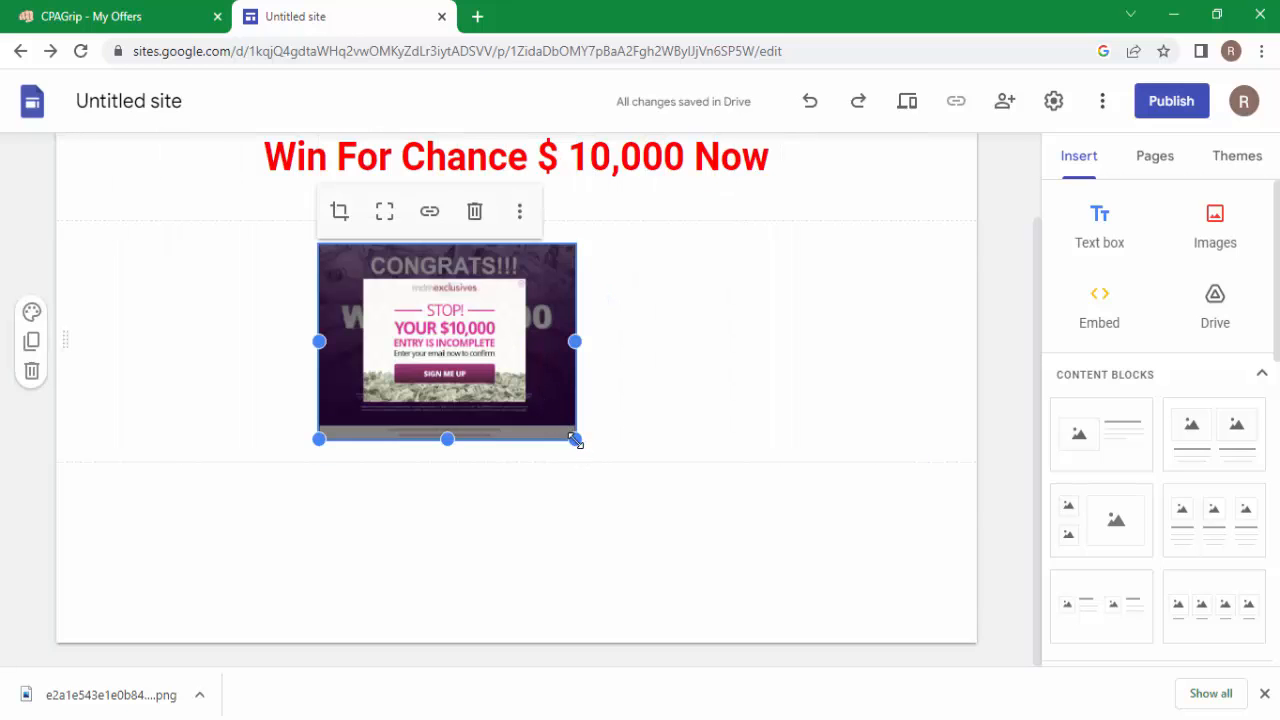
{"action": "left_click_drag", "start_coordinate": [574, 438], "coordinate": [713, 527]}
{"action": "left_click", "coordinate": [918, 476]}
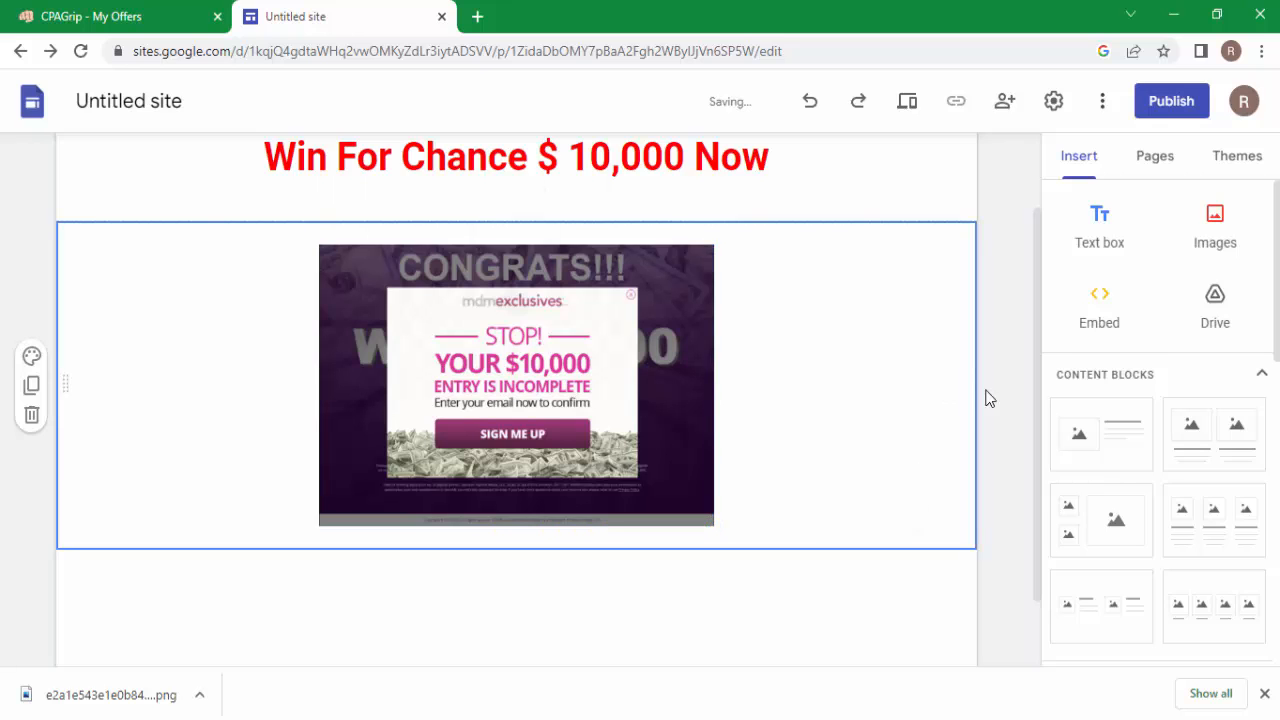
{"action": "scroll", "coordinate": [562, 355], "scroll_direction": "up", "scroll_amount": 1}
{"action": "scroll", "coordinate": [557, 320], "scroll_direction": "down", "scroll_amount": 2}
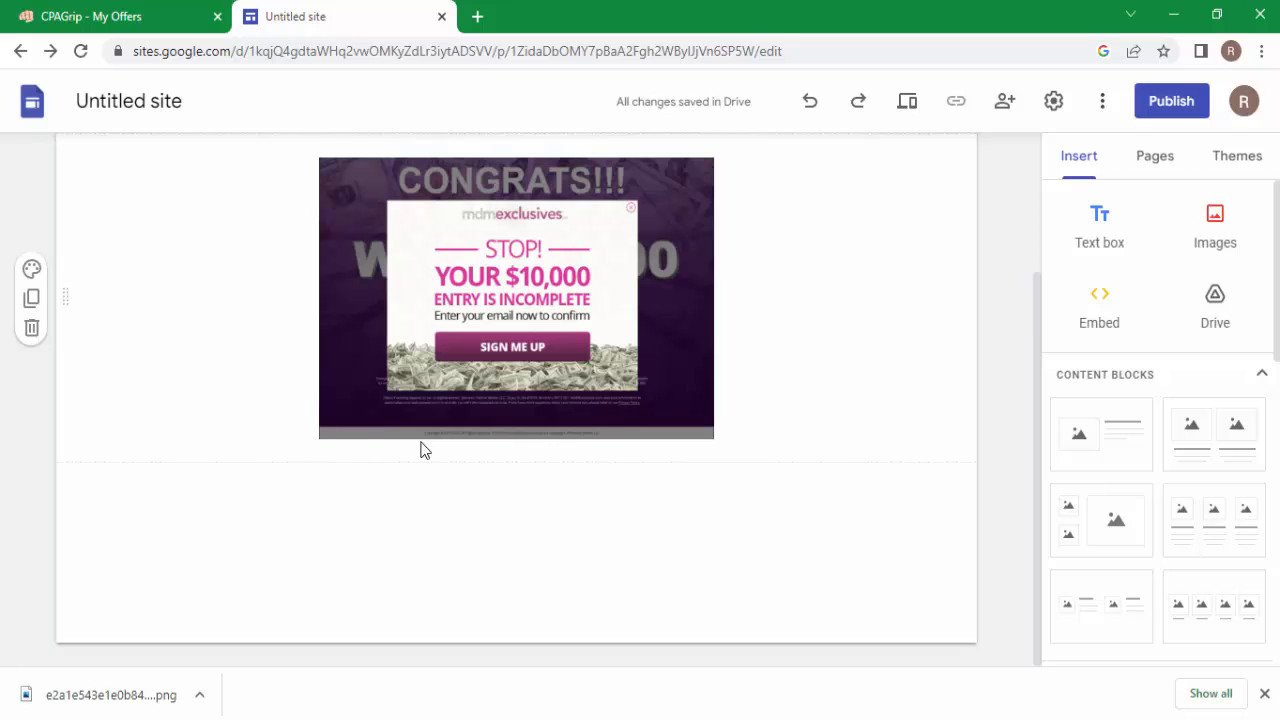
{"action": "scroll", "coordinate": [421, 450], "scroll_direction": "up", "scroll_amount": 2}
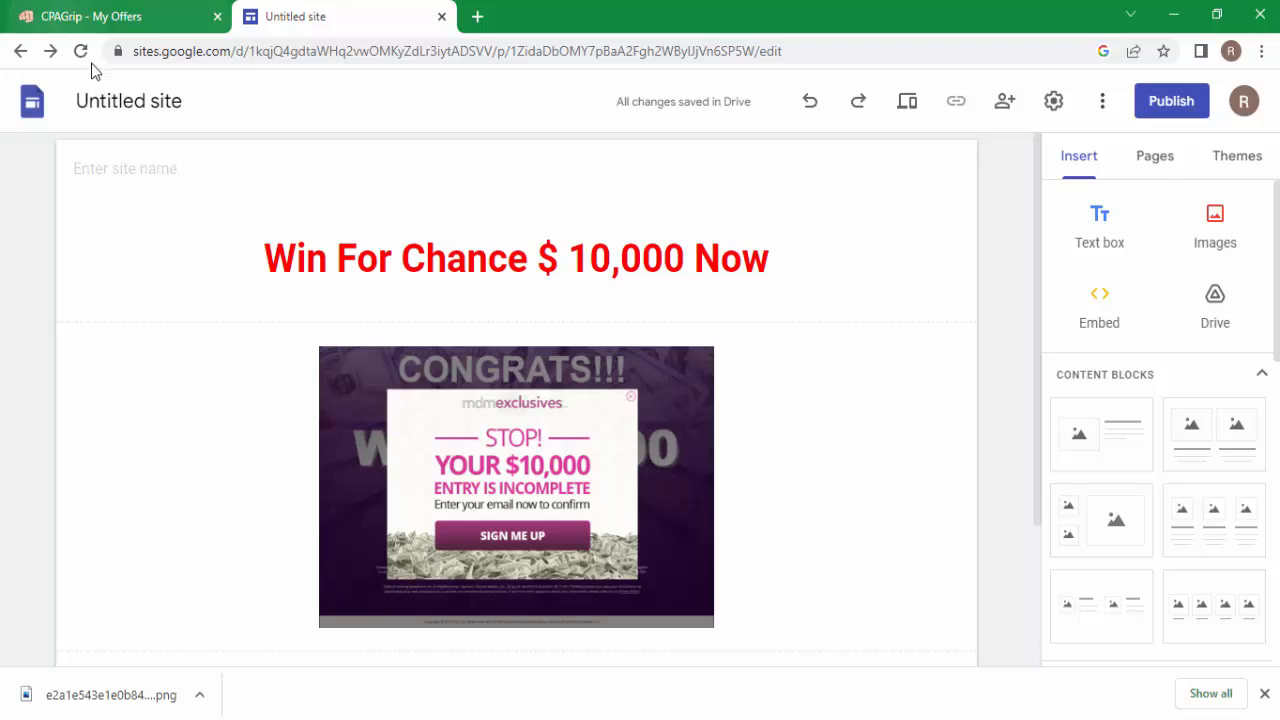
- Switch to the CPAGrip offer and copy its details from "(US) United States" through the date added
{"action": "left_click", "coordinate": [42, 16]}
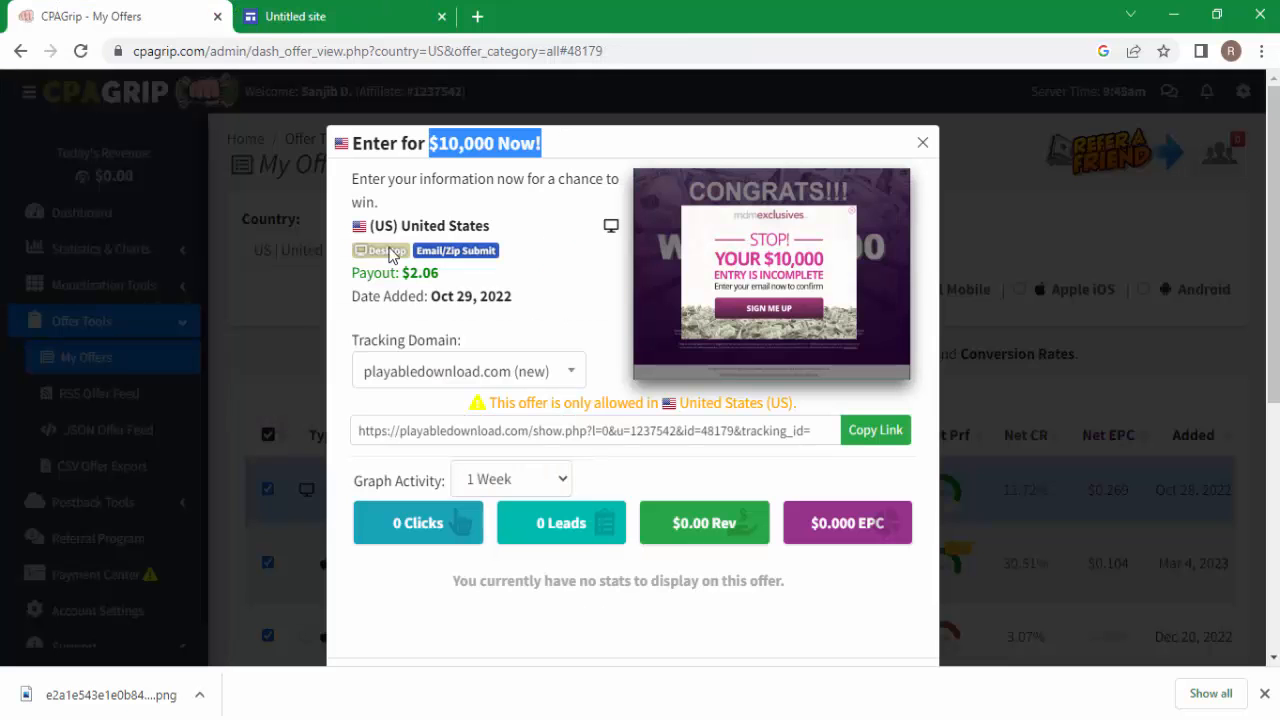
{"action": "left_click_drag", "start_coordinate": [348, 230], "coordinate": [524, 298]}
{"action": "right_click", "coordinate": [412, 222]}
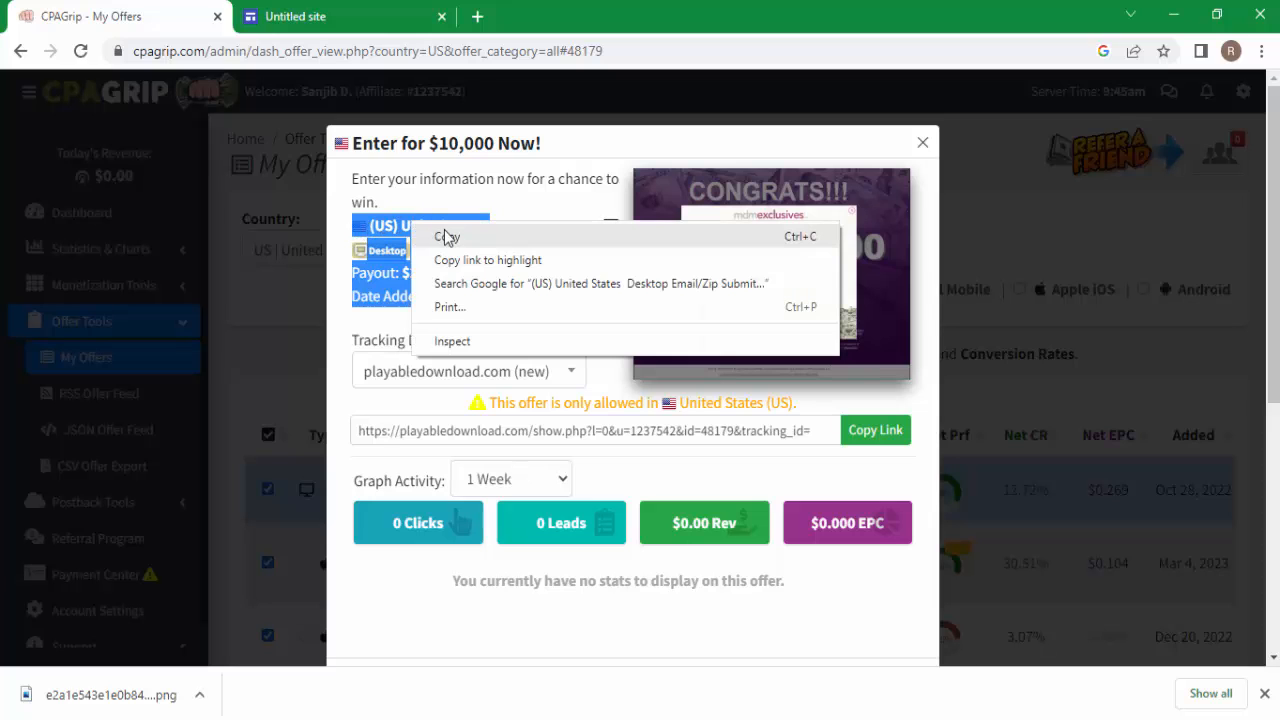
{"action": "left_click", "coordinate": [446, 238]}
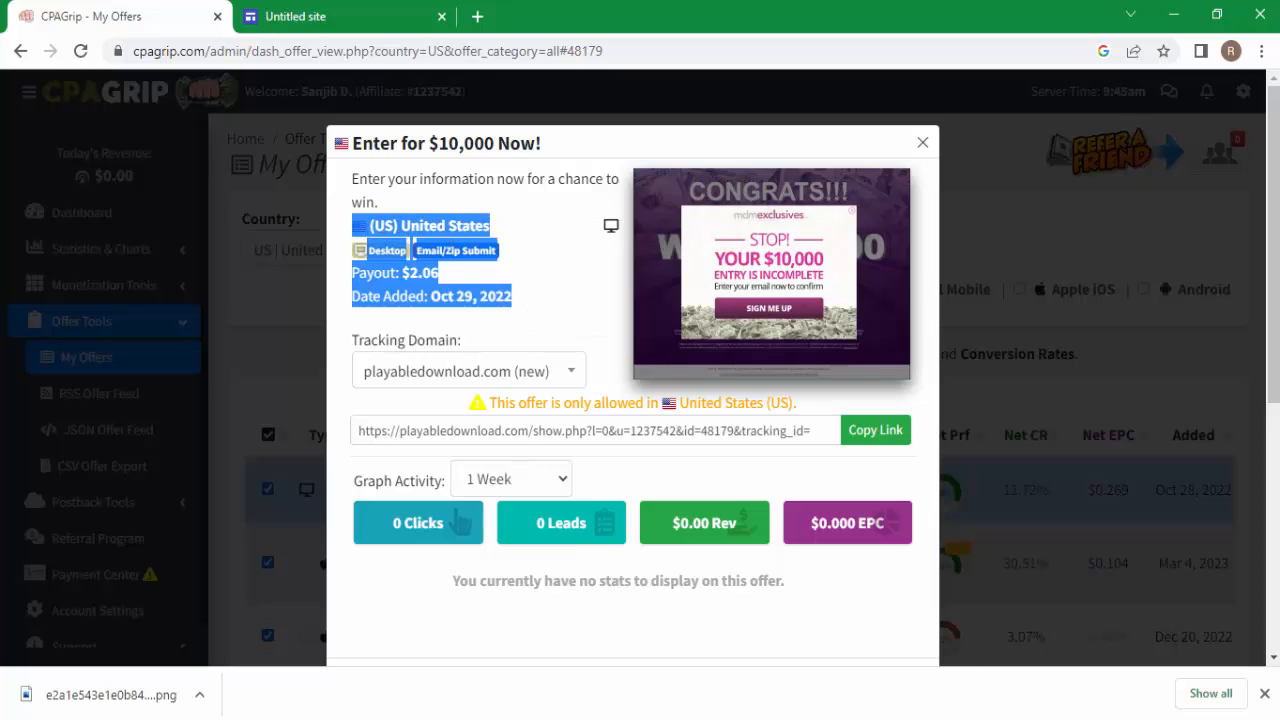
- Return to the Google Sites page and paste the copied offer details into a new text box below the image
{"action": "left_click", "coordinate": [374, 9]}
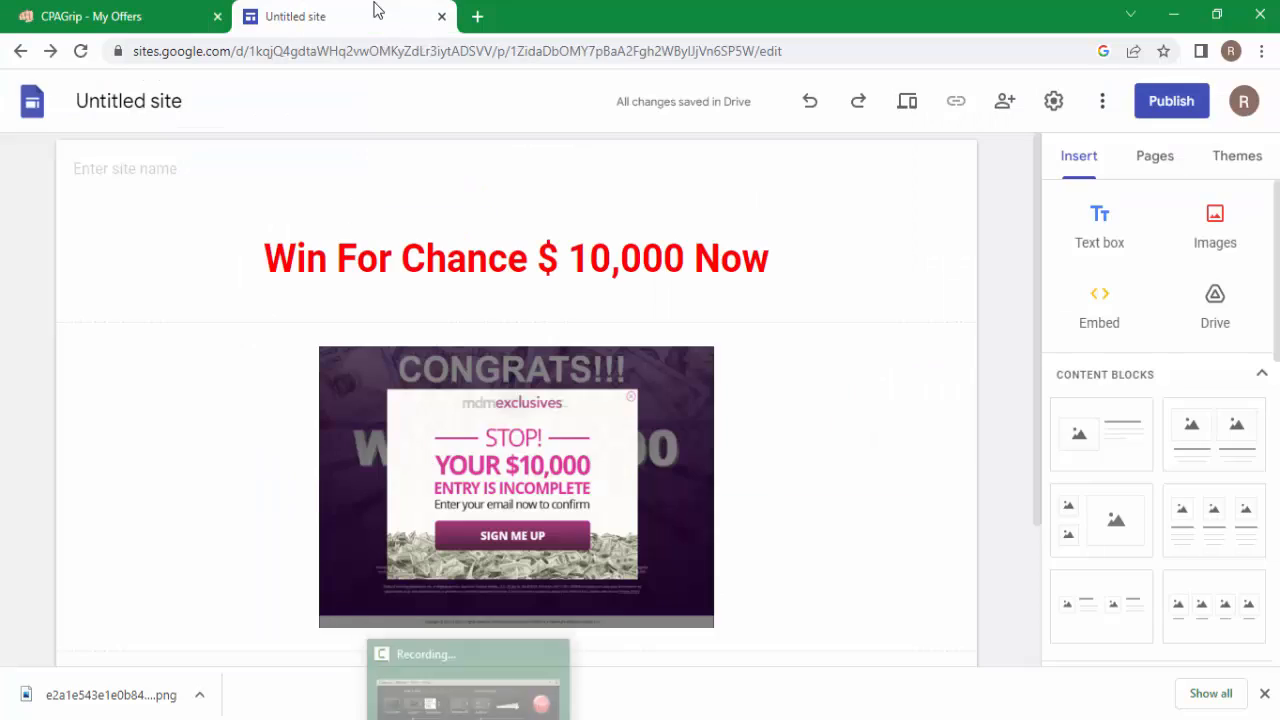
{"action": "scroll", "coordinate": [571, 314], "scroll_direction": "down", "scroll_amount": 2}
{"action": "left_click", "coordinate": [1078, 216]}
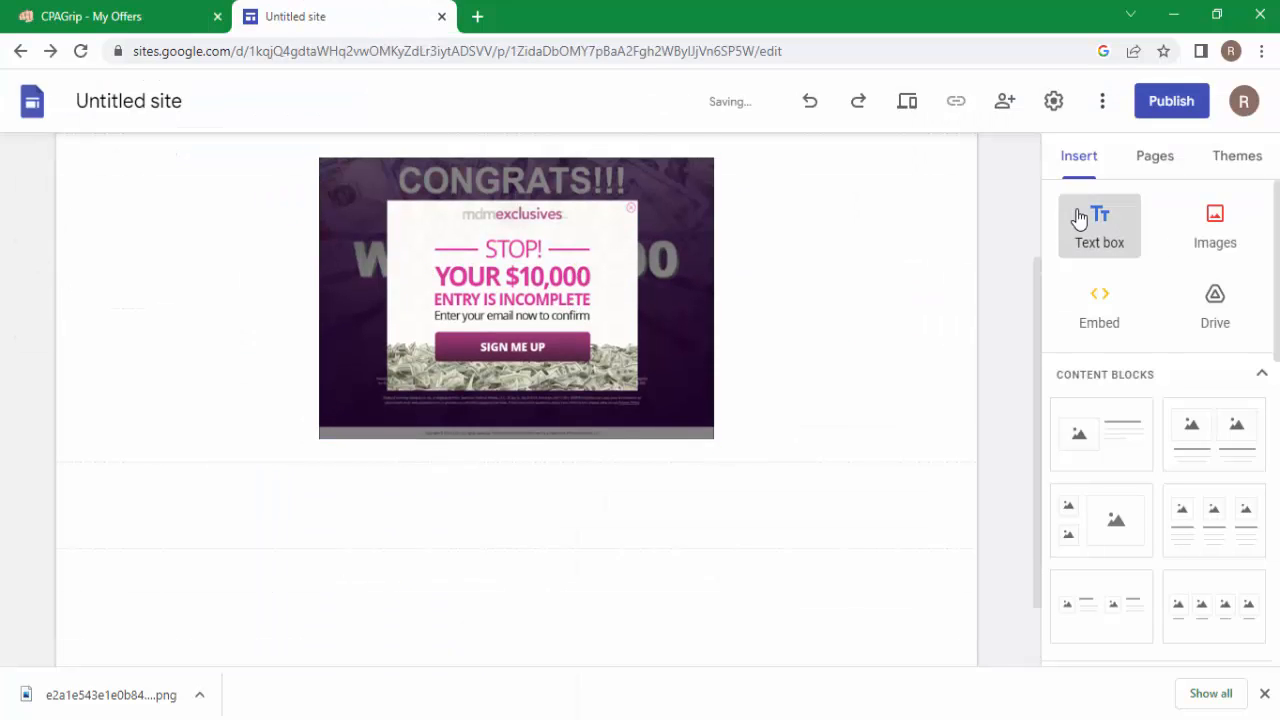
{"action": "key", "text": "ctrl+v"}
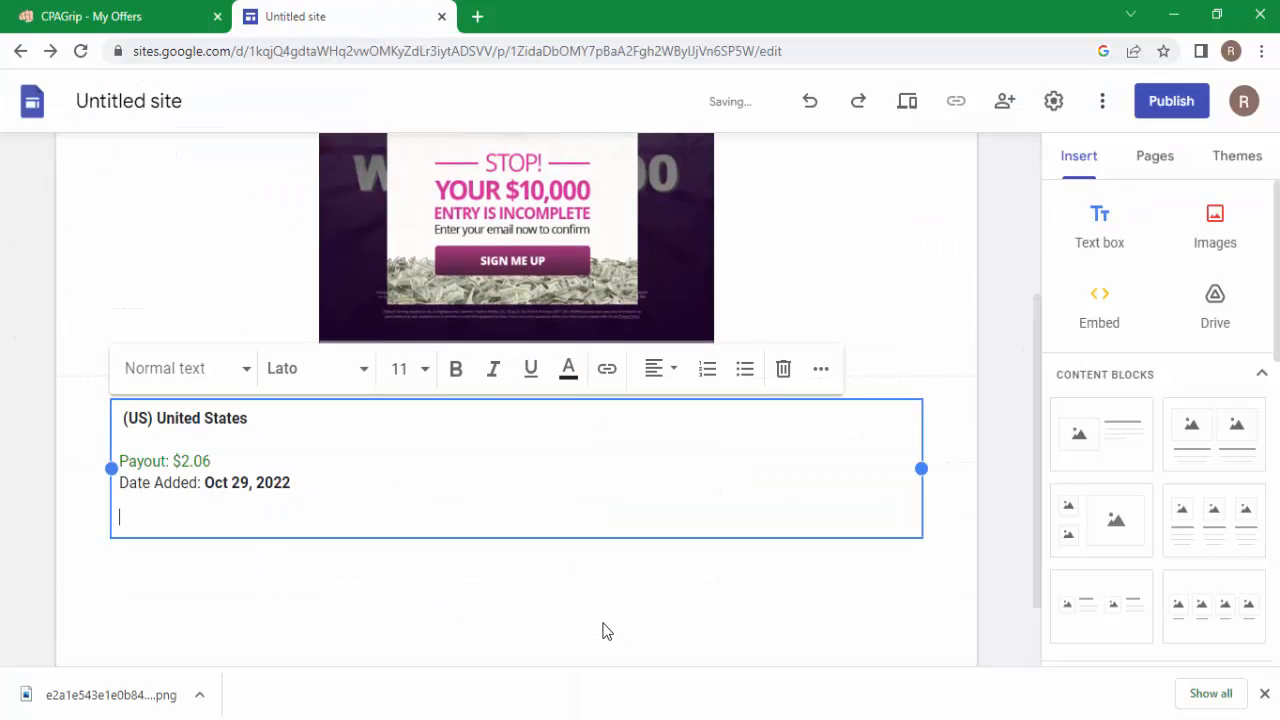
- Try to remove the empty line above the Payout line in the pasted details
{"action": "left_click", "coordinate": [121, 461]}
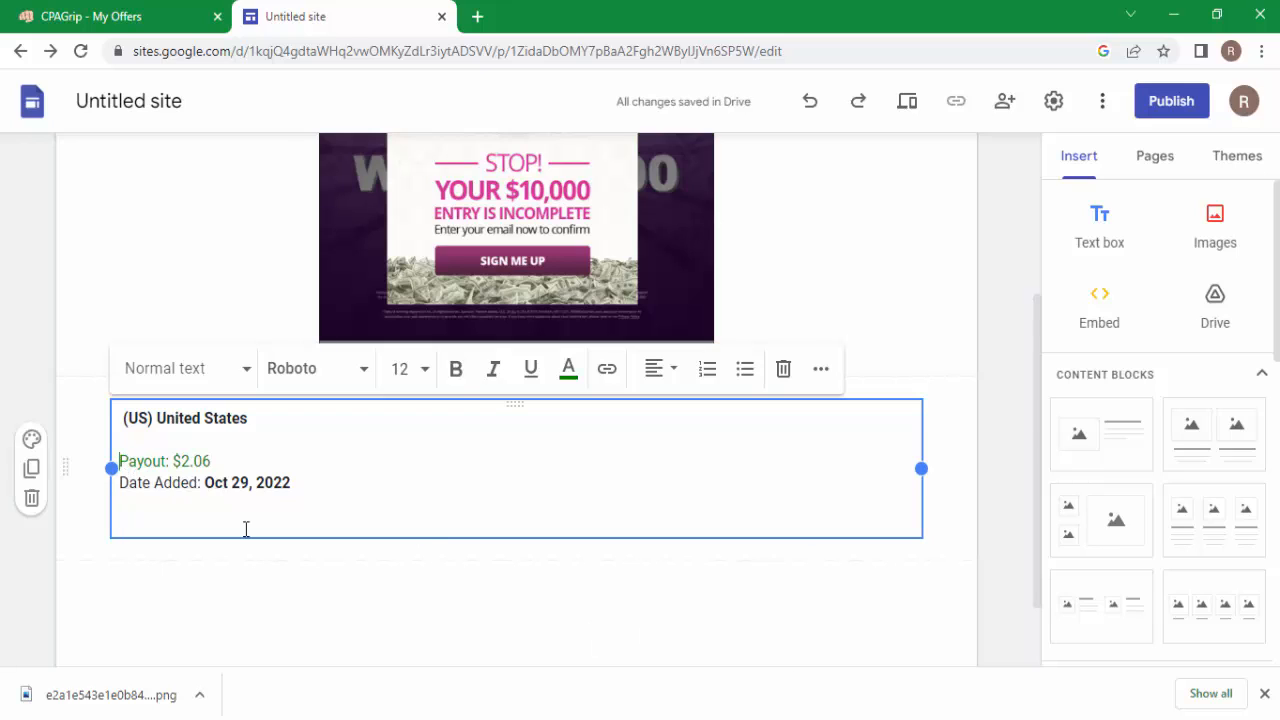
{"action": "key", "text": "BackSpace"}
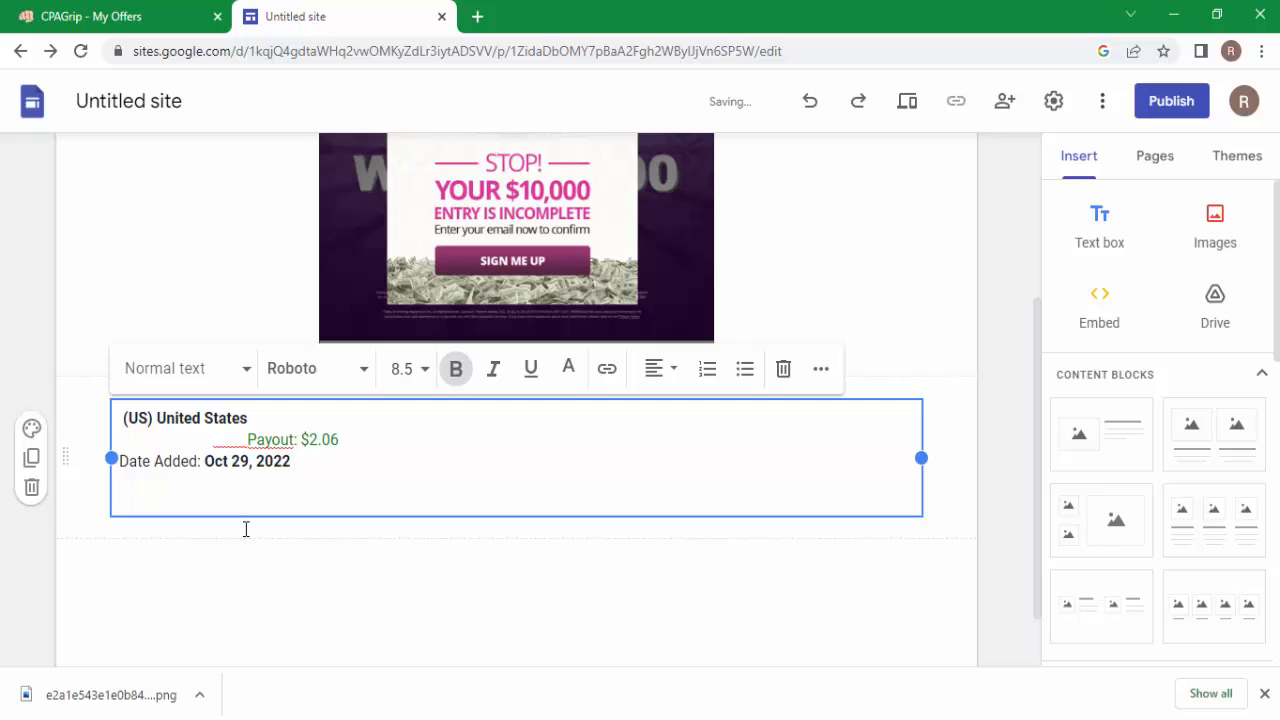
{"action": "key", "text": "Return"}
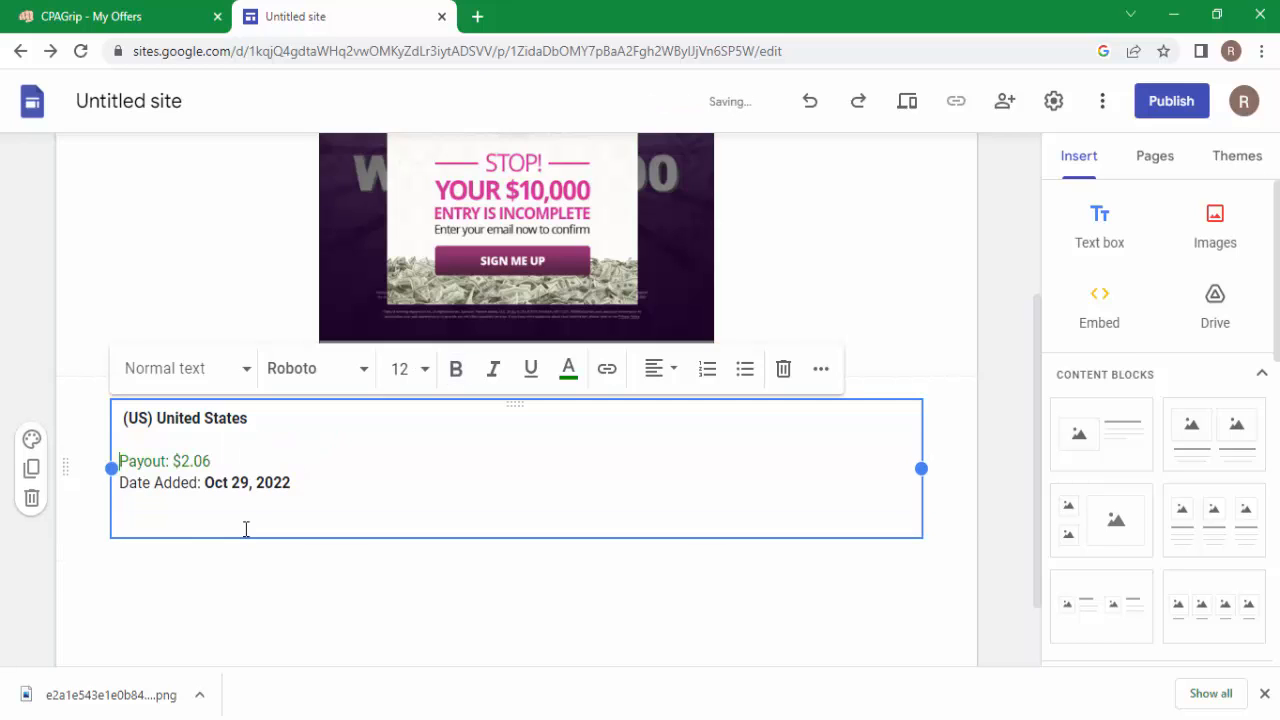
- Insert a new line directly below "(US) United States" in the details text box
{"action": "left_click", "coordinate": [131, 441]}
{"action": "left_click", "coordinate": [254, 422]}
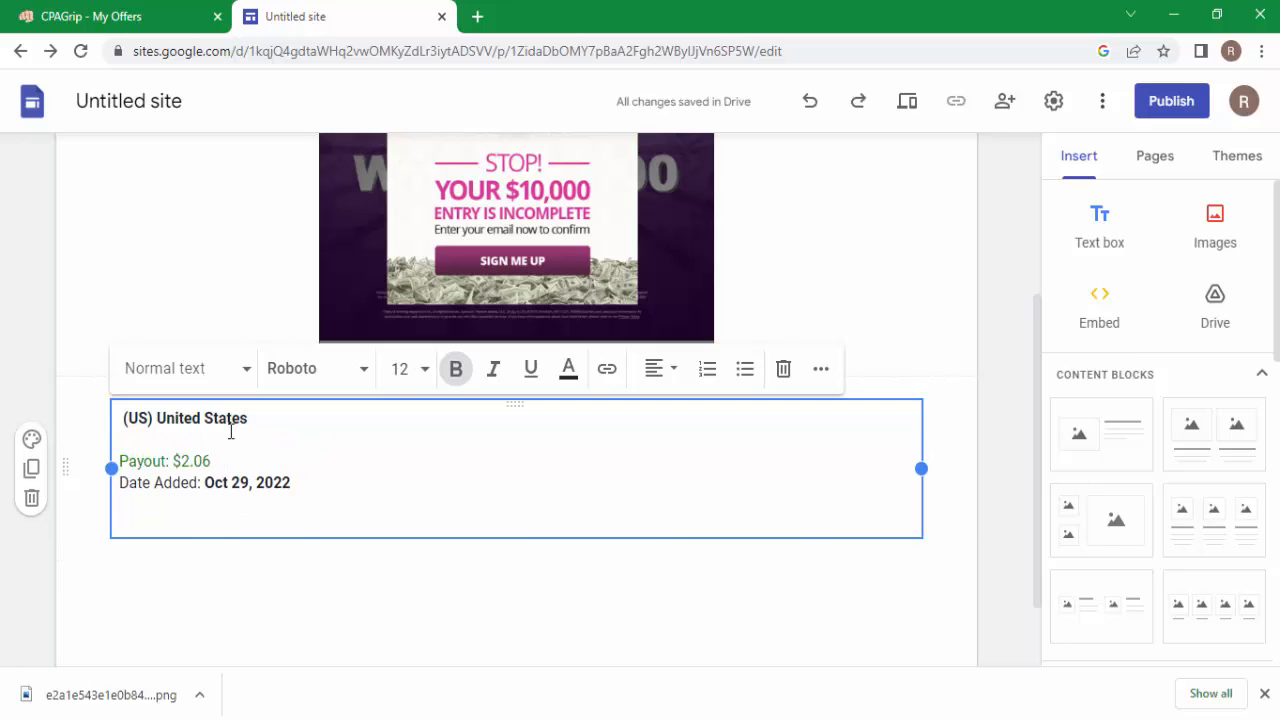
{"action": "key", "text": "Return"}
- Check the offer's device type in CPAGrip, and enter "User: Desktop" on the new line of the site's details text
{"action": "left_click", "coordinate": [143, 12]}
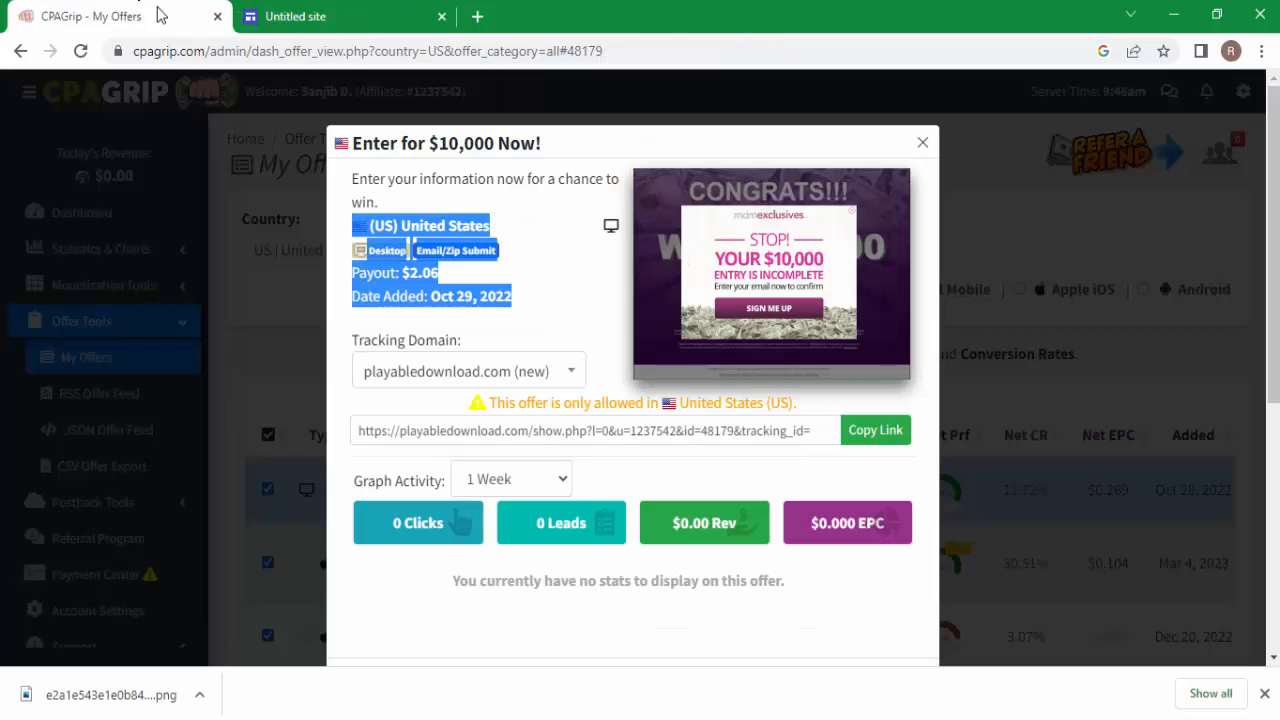
{"action": "left_click", "coordinate": [568, 287]}
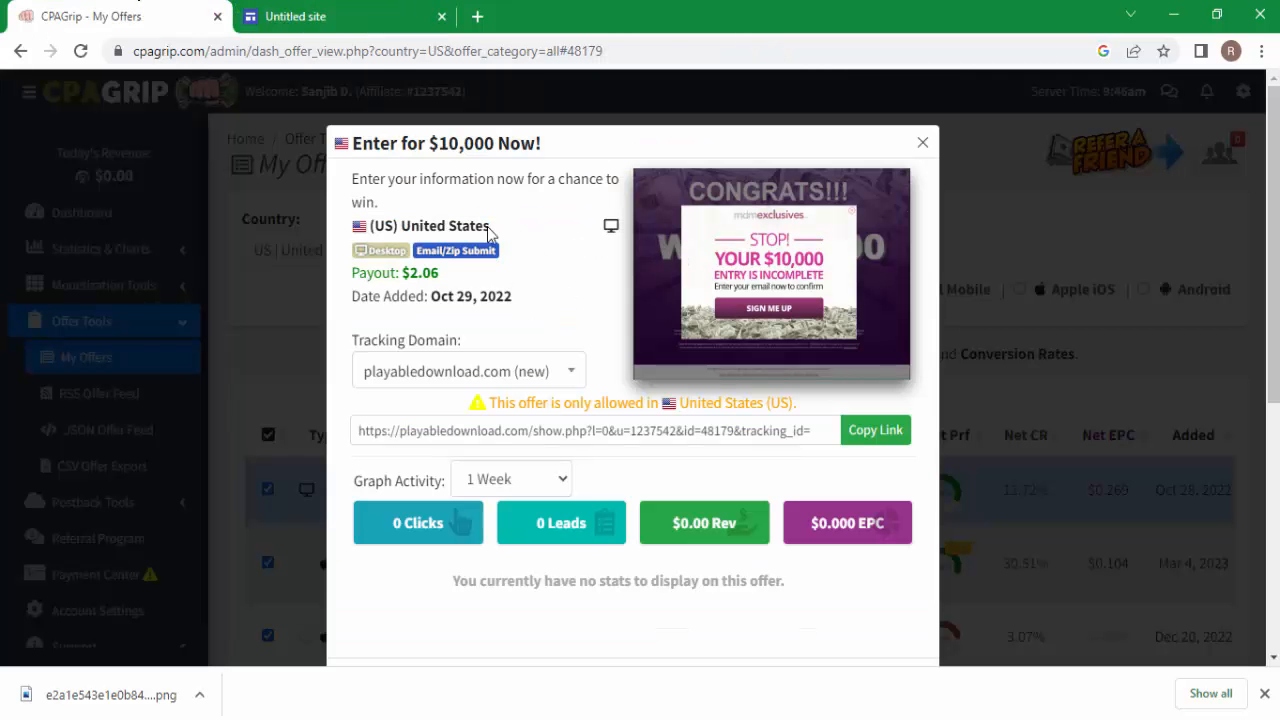
{"action": "left_click", "coordinate": [349, 8]}
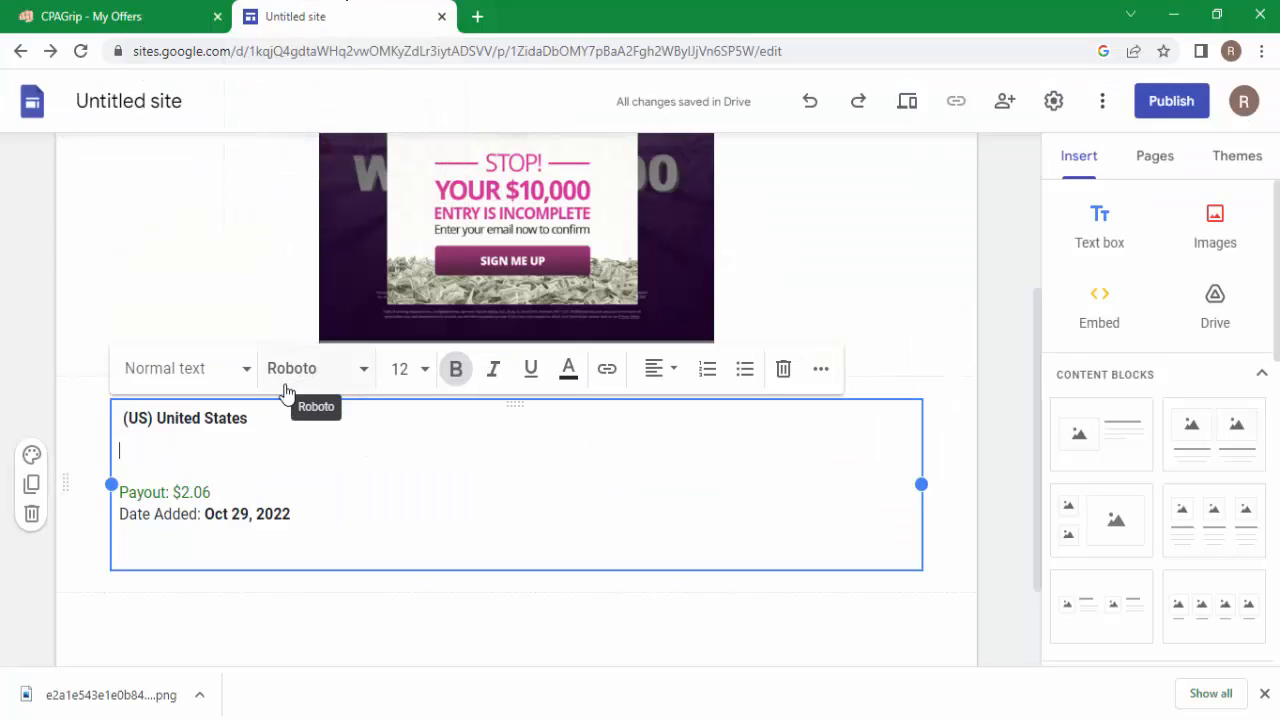
{"action": "key", "text": "Down"}
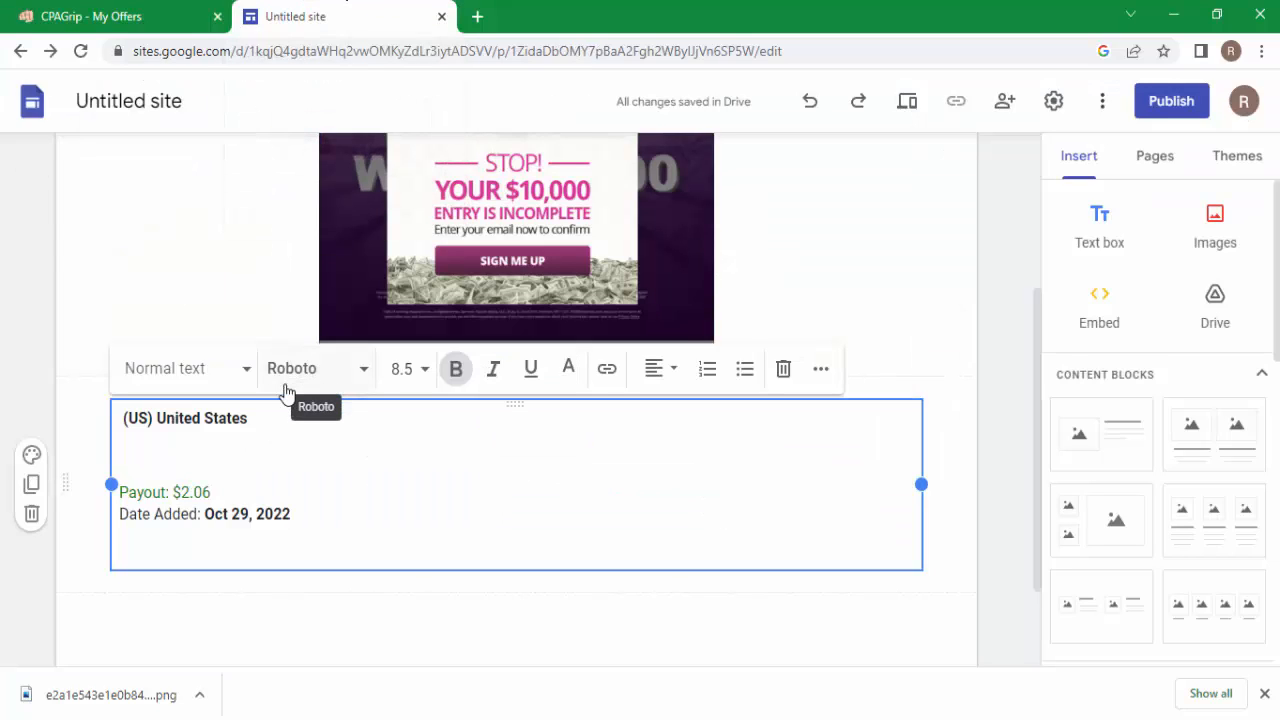
{"action": "left_click", "coordinate": [137, 455]}
{"action": "type", "text": "Us"}
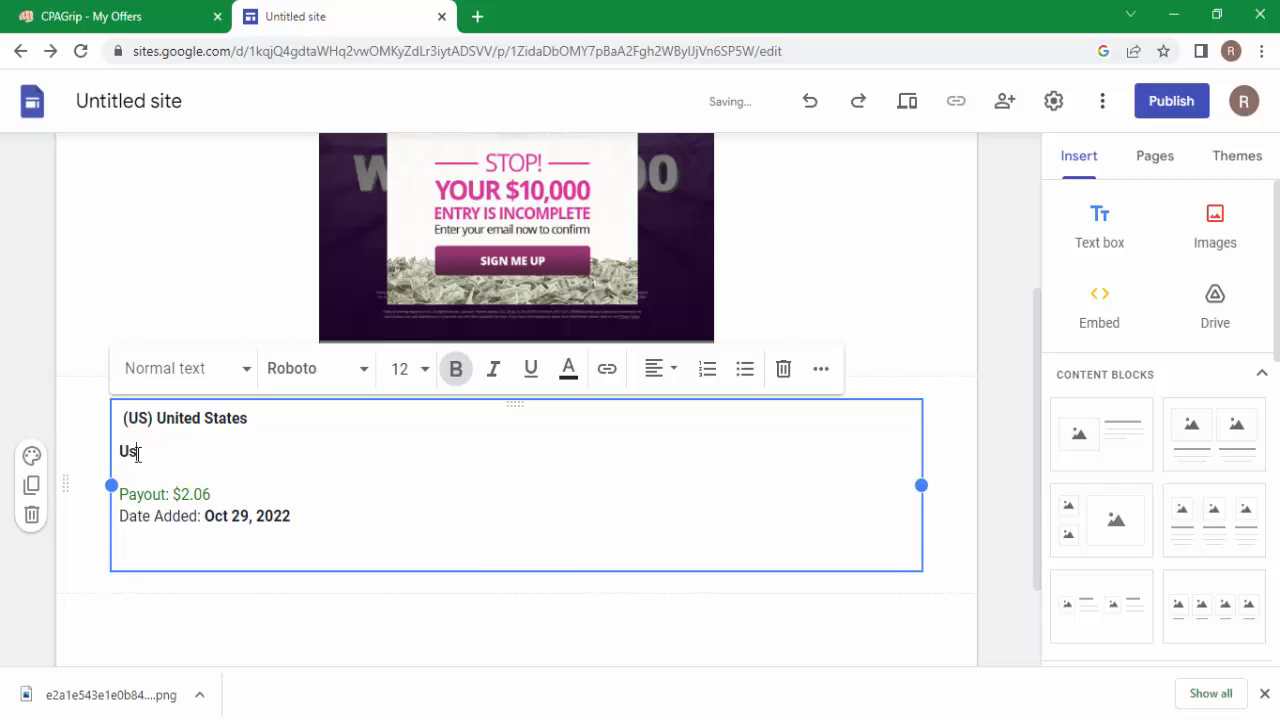
{"action": "type", "text": "er: Des"}
{"action": "type", "text": "ktop"}
- Add the line "Catagory: Email/Zip submit" directly below "User: Desktop" in the details text box
{"action": "key", "text": "Return"}
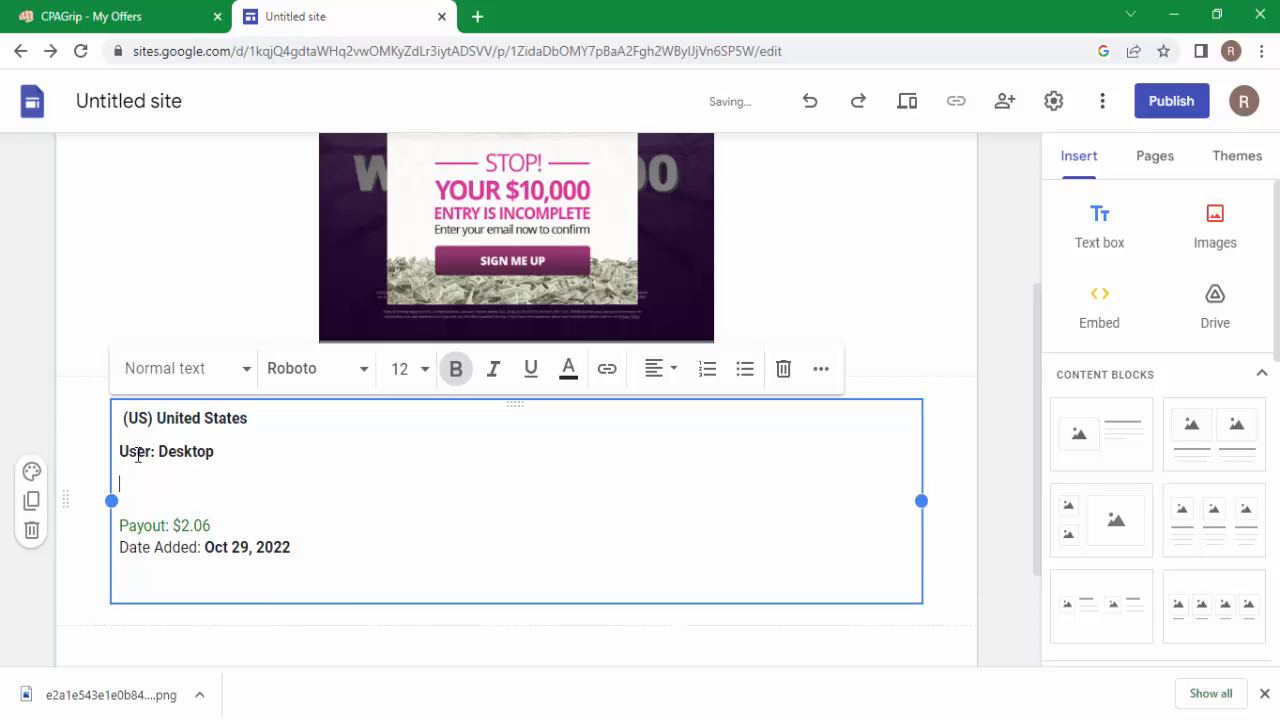
{"action": "type", "text": "Catagory"}
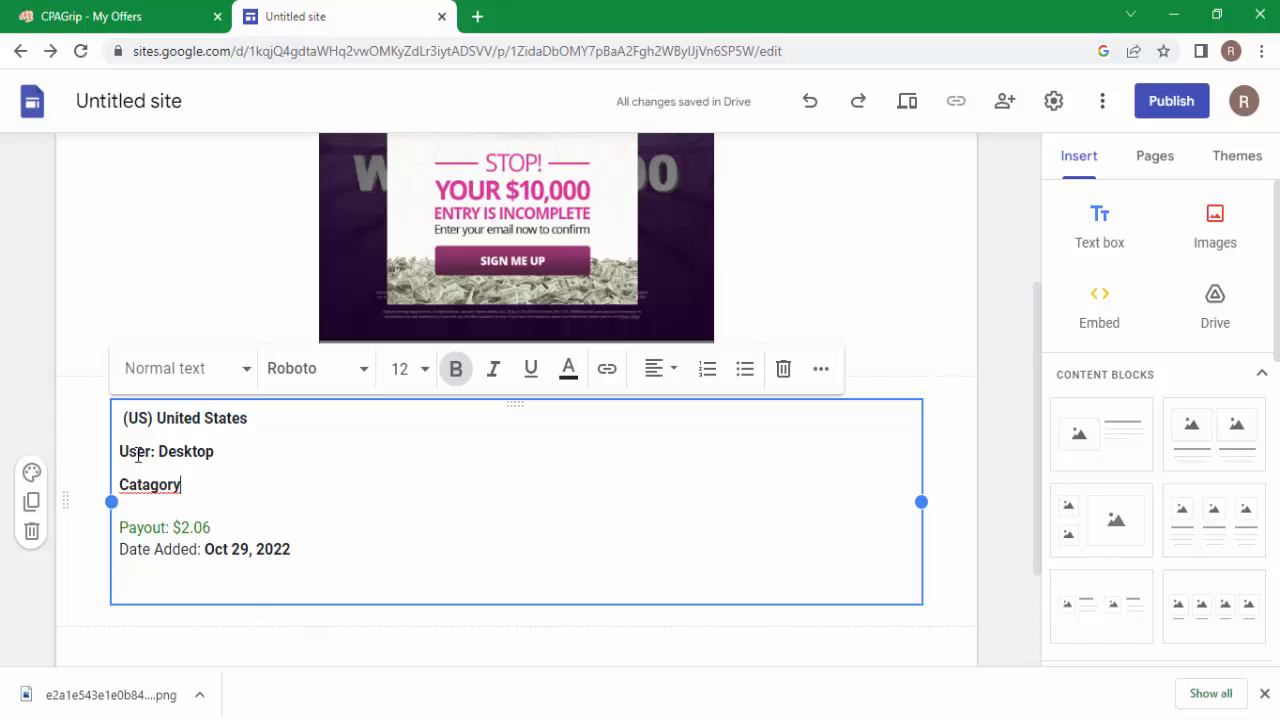
{"action": "type", "text": ":"}
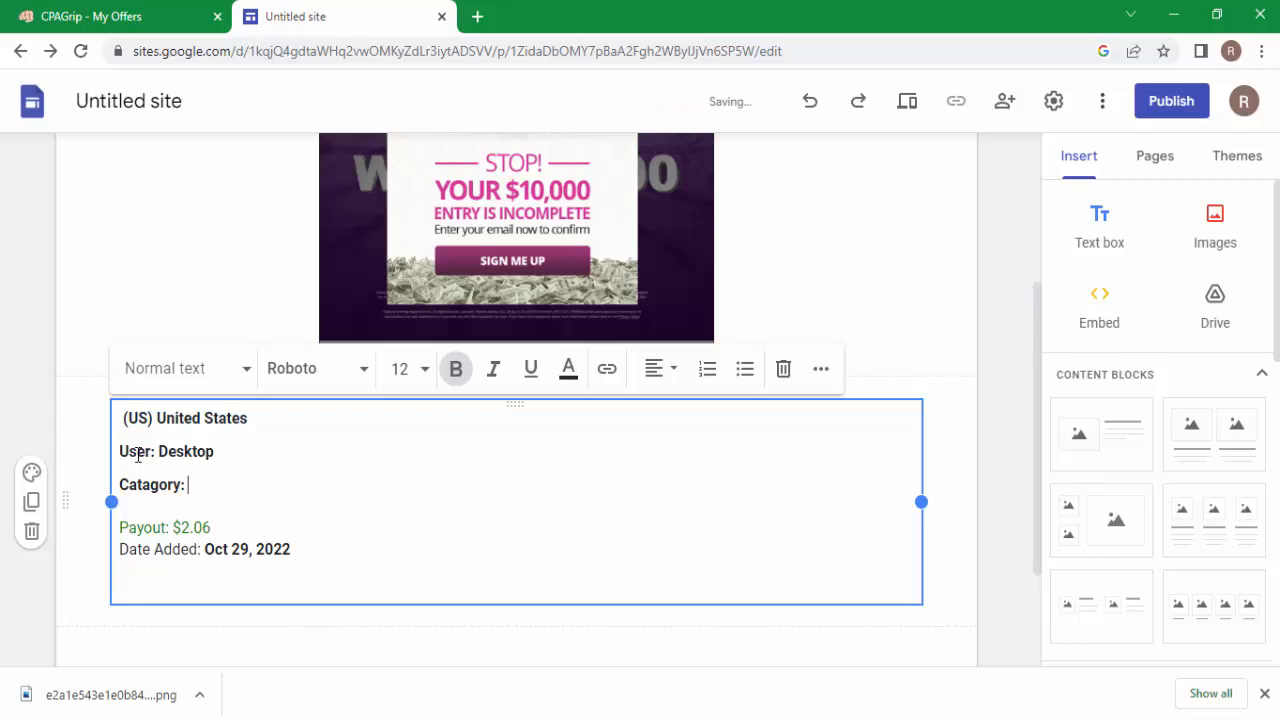
{"action": "type", "text": " Email/Zip submi"}
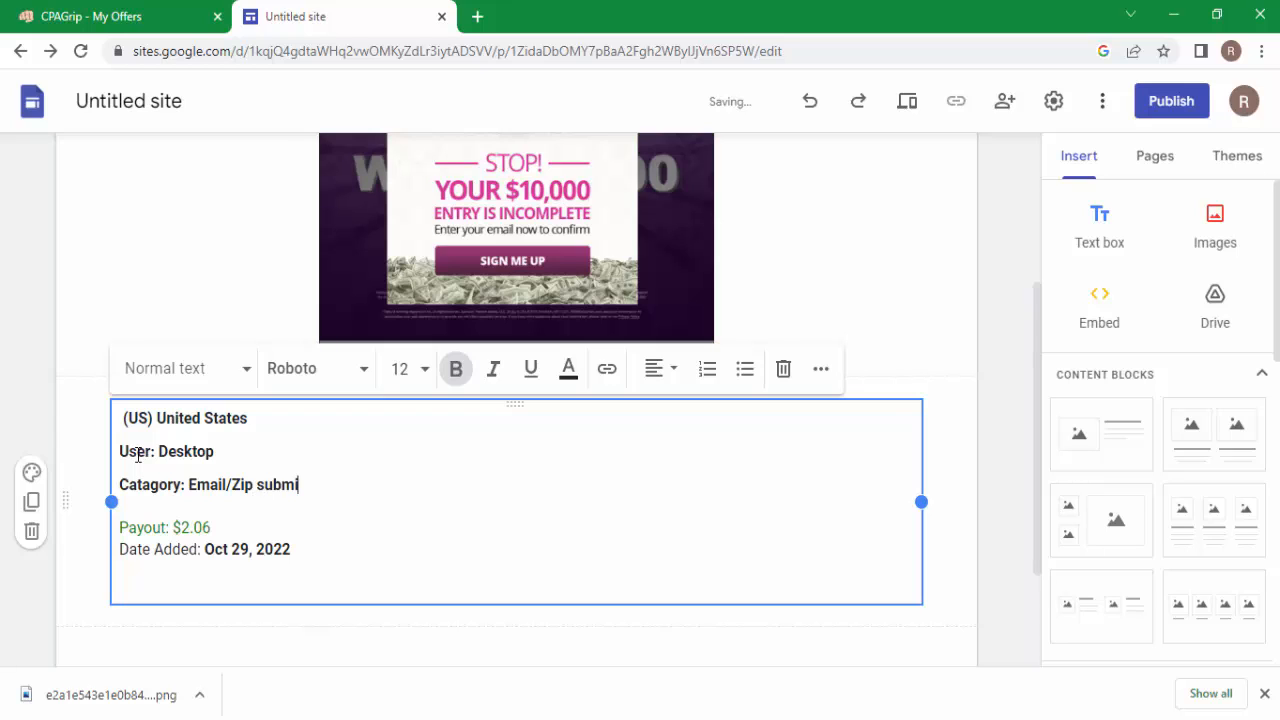
{"action": "type", "text": "t"}
- Remove the empty line and the leading spaces before the Payout text so it sits directly under the Catagory line
{"action": "left_click", "coordinate": [121, 529]}
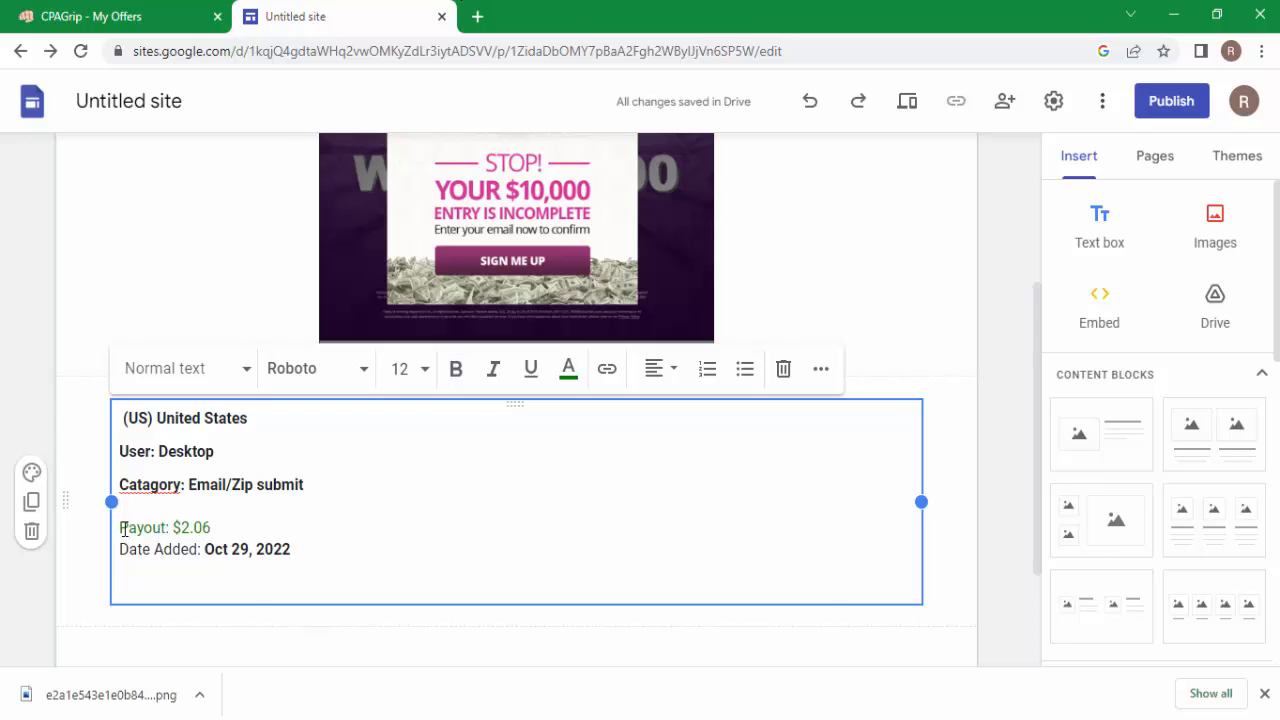
{"action": "key", "text": "BackSpace"}
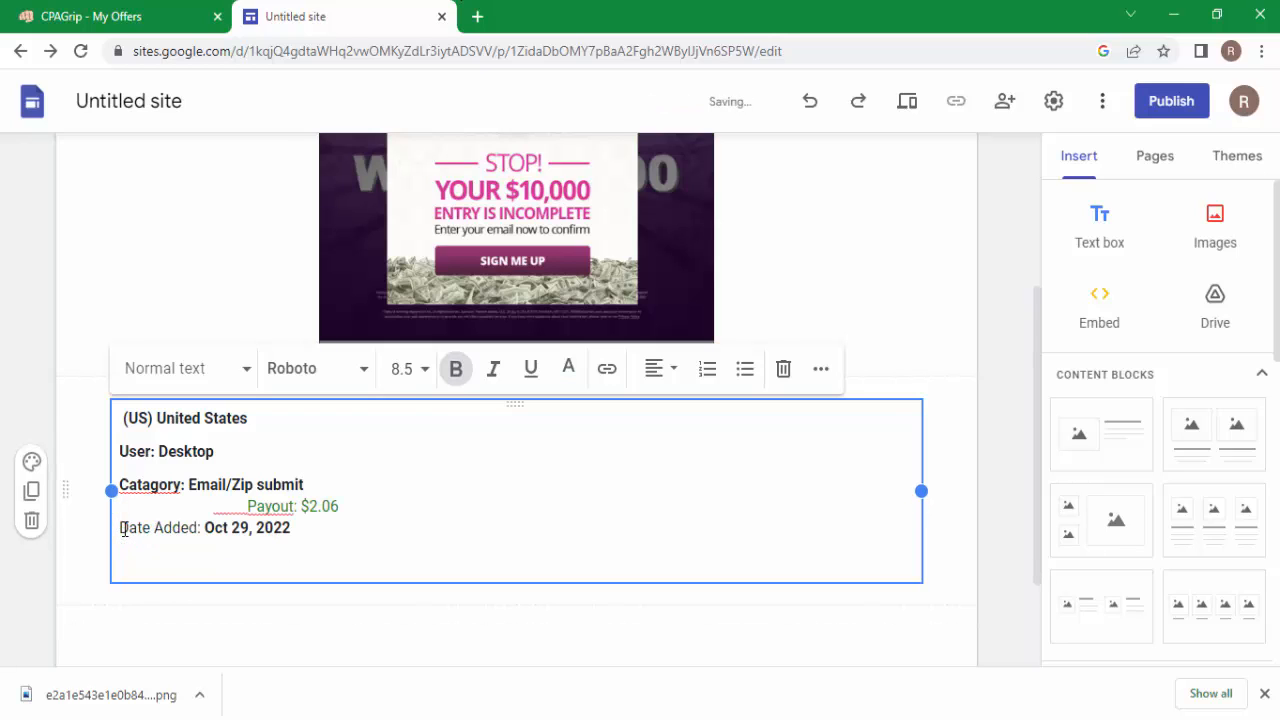
{"action": "key", "text": "BackSpace"}
{"action": "key", "text": "BackSpace"}
{"action": "key", "text": "BackSpace"}
{"action": "key", "text": "BackSpace"}
{"action": "key", "text": "BackSpace"}
{"action": "key", "text": "BackSpace"}
{"action": "key", "text": "BackSpace"}
{"action": "key", "text": "BackSpace"}
{"action": "key", "text": "BackSpace"}
{"action": "key", "text": "BackSpace"}
{"action": "key", "text": "BackSpace"}
{"action": "key", "text": "BackSpace"}
{"action": "key", "text": "BackSpace"}
{"action": "key", "text": "BackSpace"}
{"action": "key", "text": "BackSpace"}
{"action": "key", "text": "BackSpace"}
{"action": "key", "text": "BackSpace"}
{"action": "key", "text": "BackSpace"}
{"action": "key", "text": "BackSpace"}
{"action": "key", "text": "BackSpace"}
{"action": "key", "text": "BackSpace"}
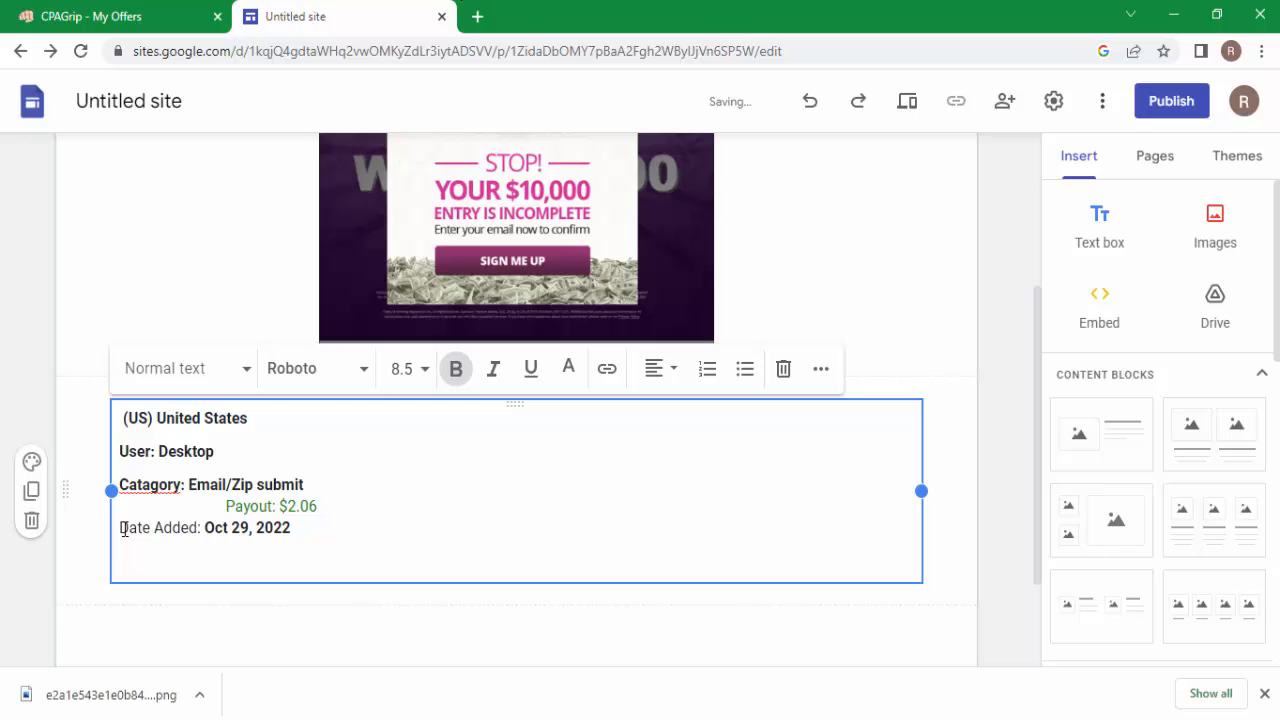
{"action": "left_click", "coordinate": [451, 500]}
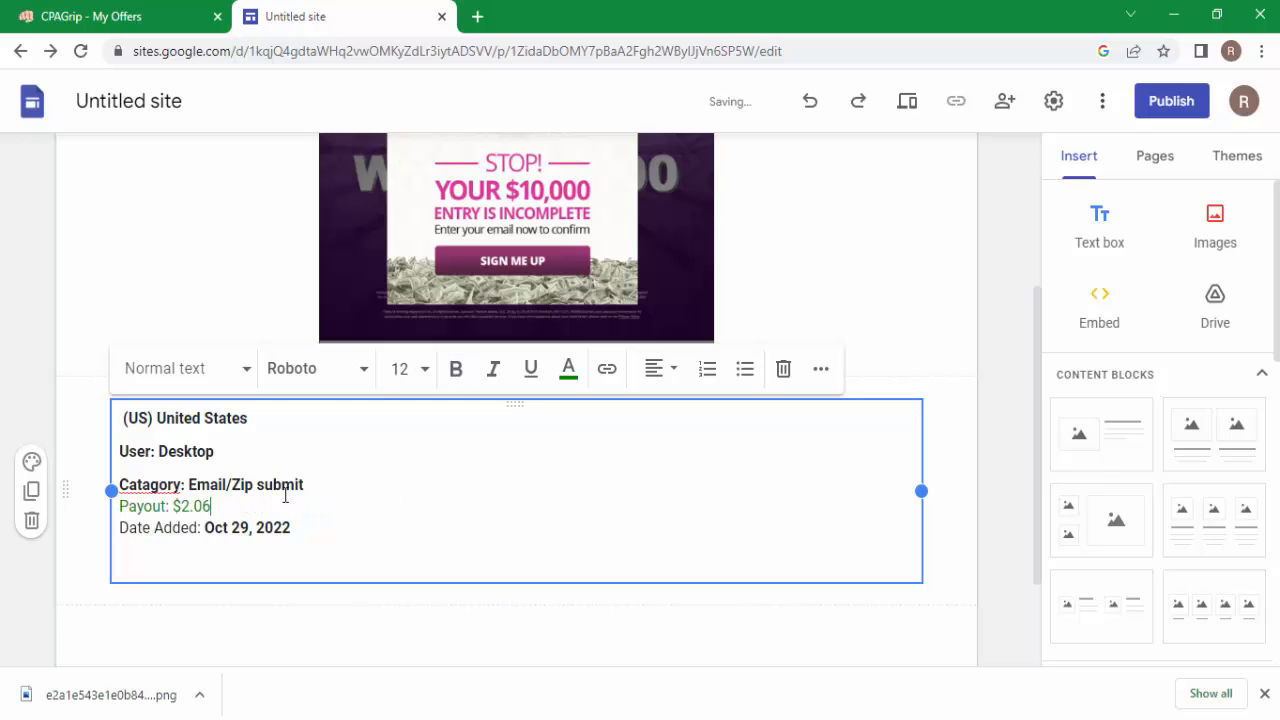
- Try to close the gap above the Catagory line, undo that deletion, and deselect the text box
{"action": "left_click", "coordinate": [120, 484]}
{"action": "key", "text": "BackSpace"}
{"action": "key", "text": "ctrl+z"}
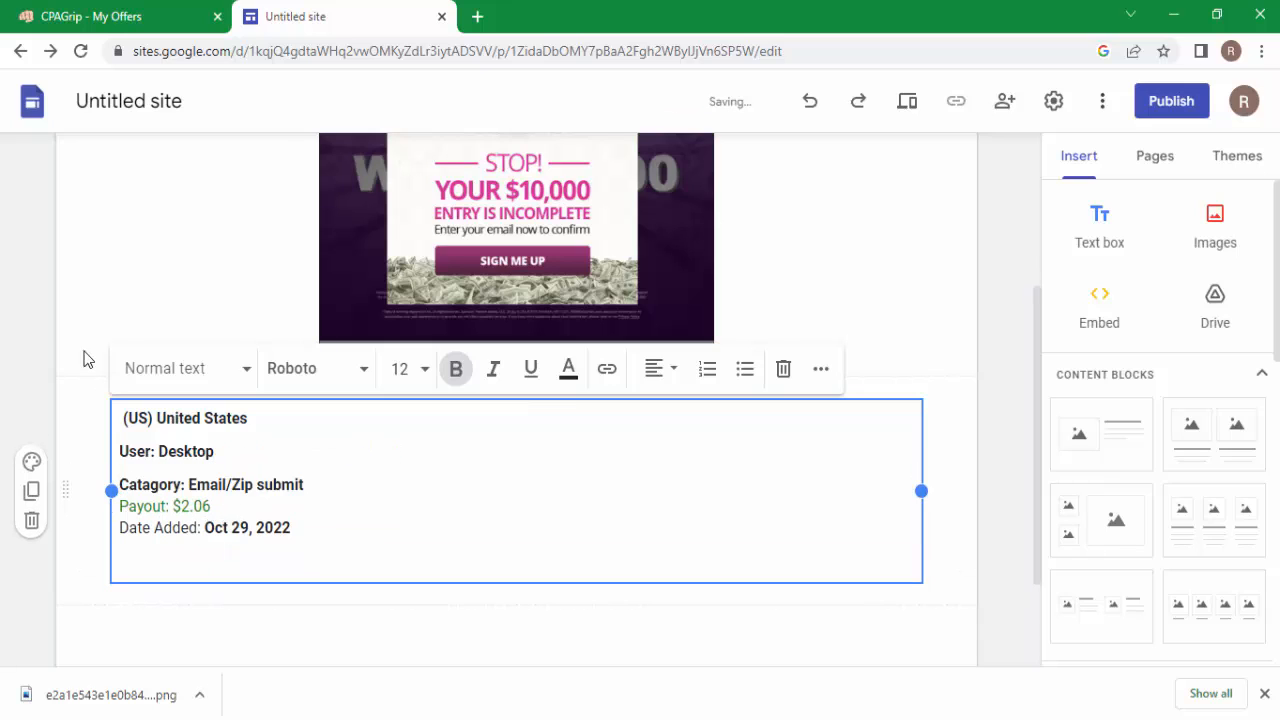
{"action": "left_click", "coordinate": [9, 309]}
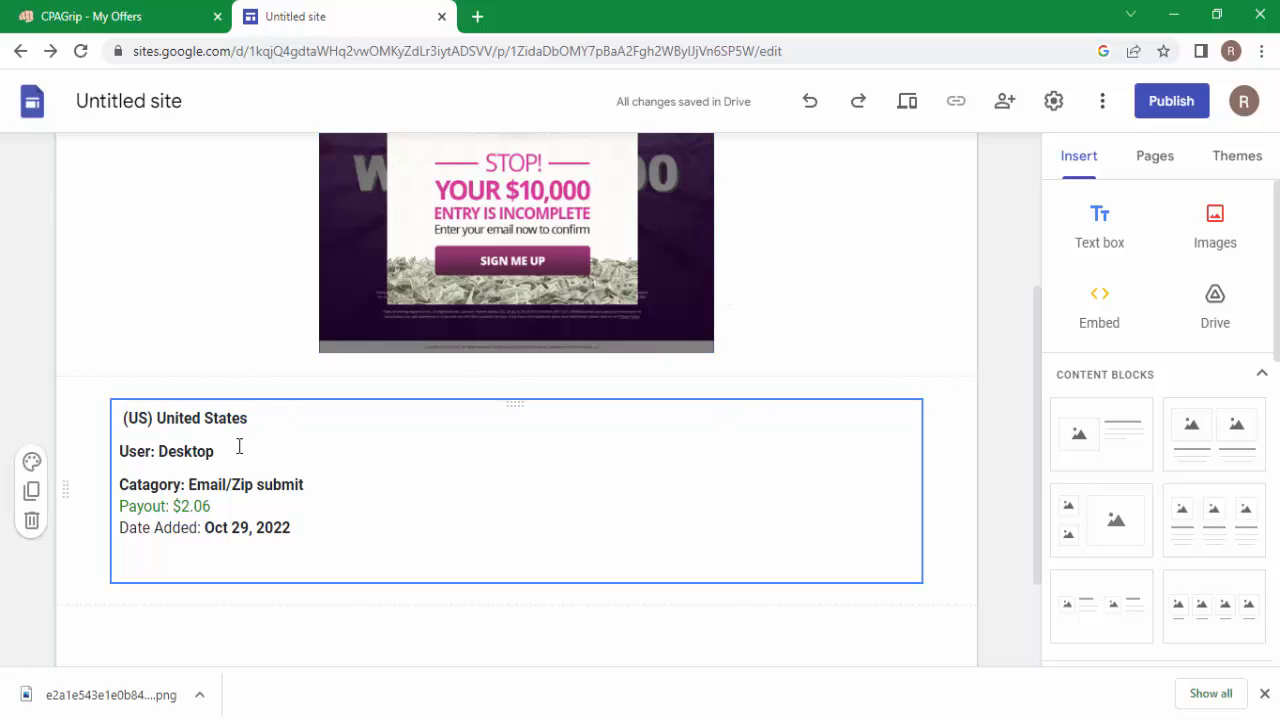
- Try centre alignment on the Catagory line alone, and undo it
{"action": "left_click", "coordinate": [529, 490]}
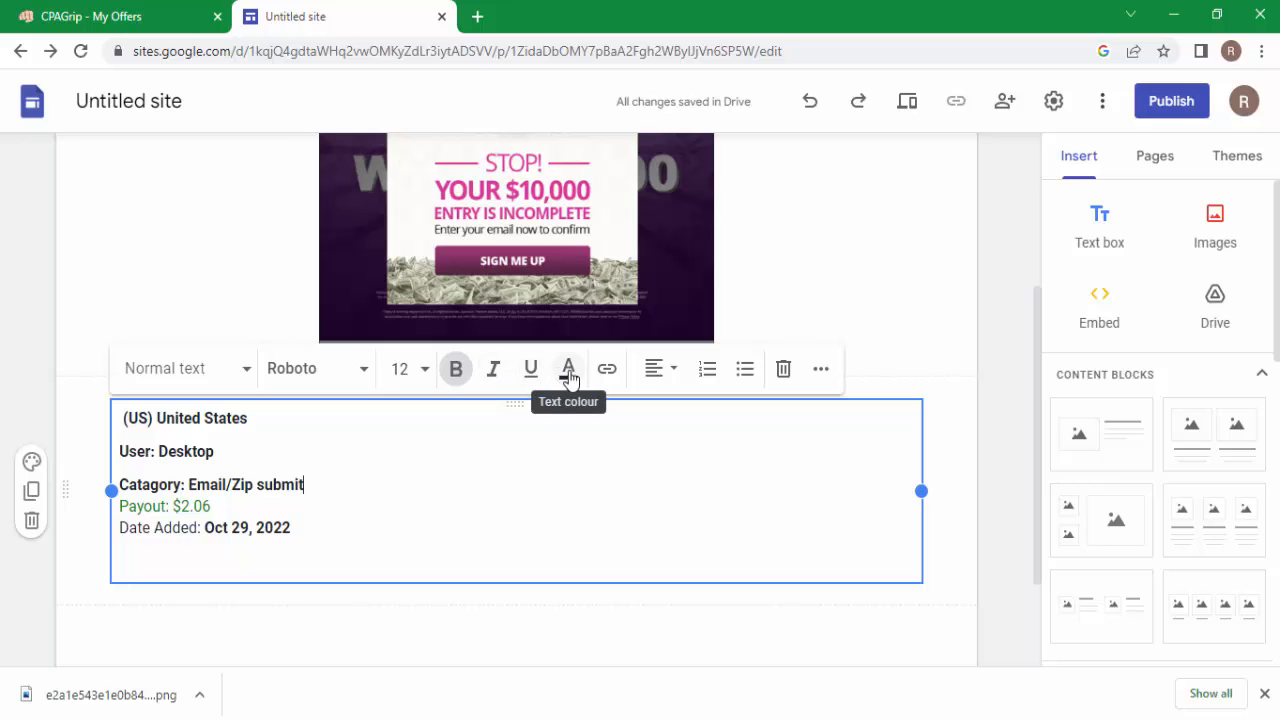
{"action": "left_click", "coordinate": [653, 370]}
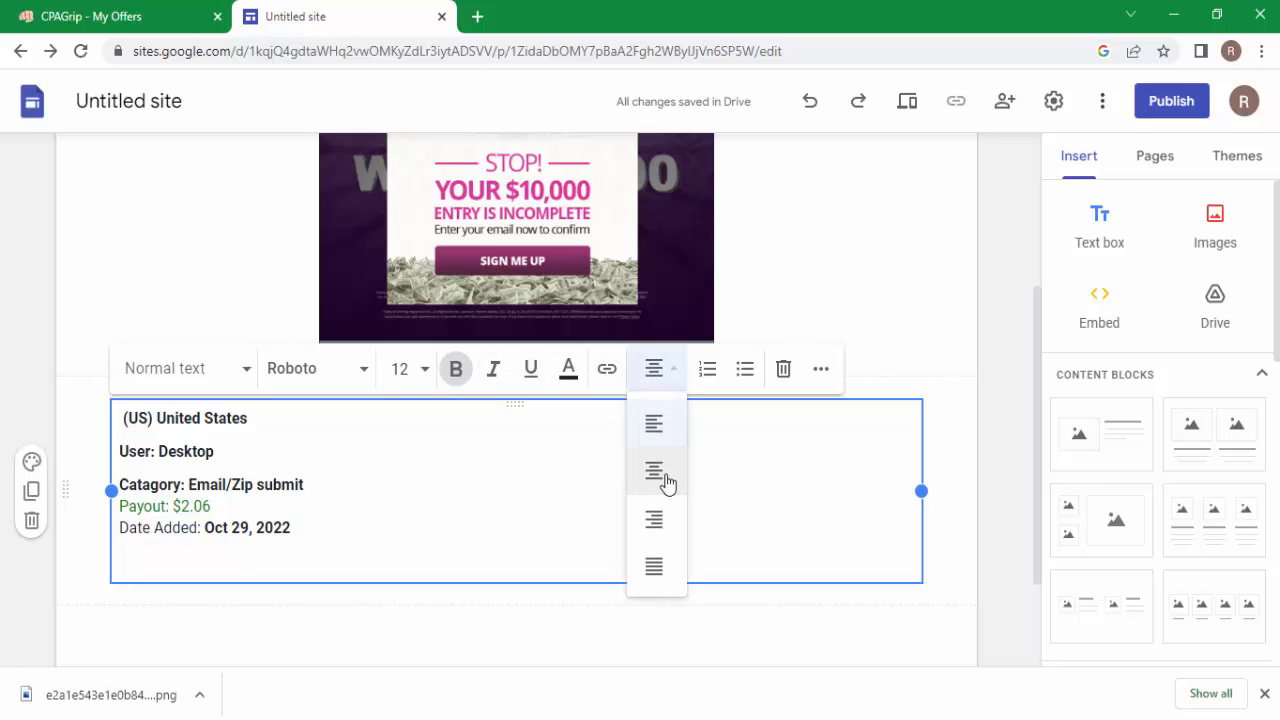
{"action": "left_click", "coordinate": [665, 484]}
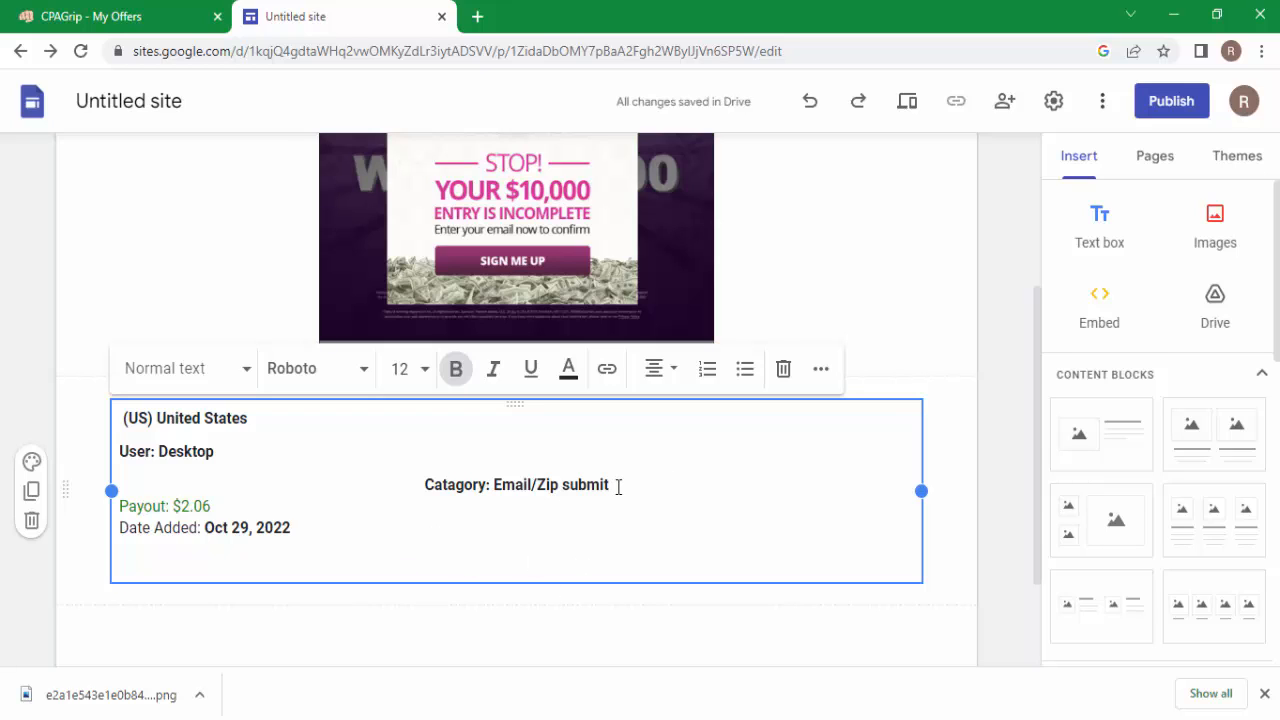
{"action": "key", "text": "ctrl+z"}
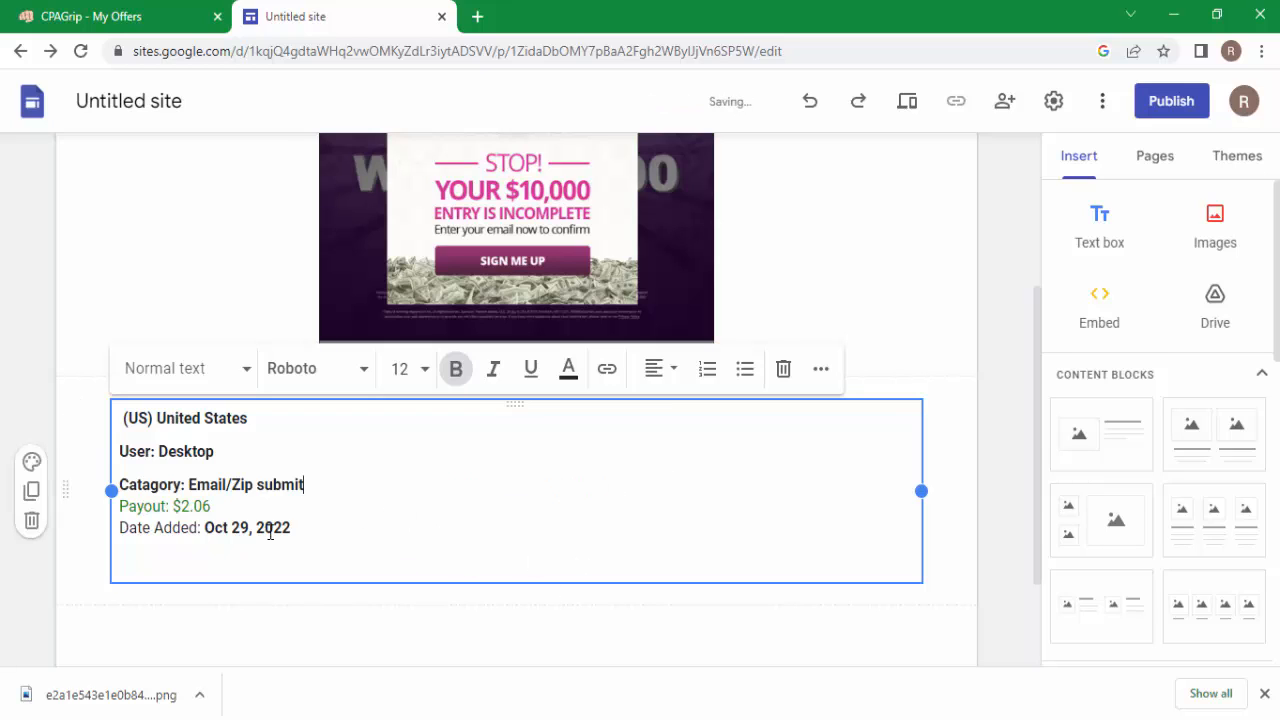
- Centre-align all the offer details from "(US) United States" through the Date Added line
{"action": "left_click", "coordinate": [121, 419]}
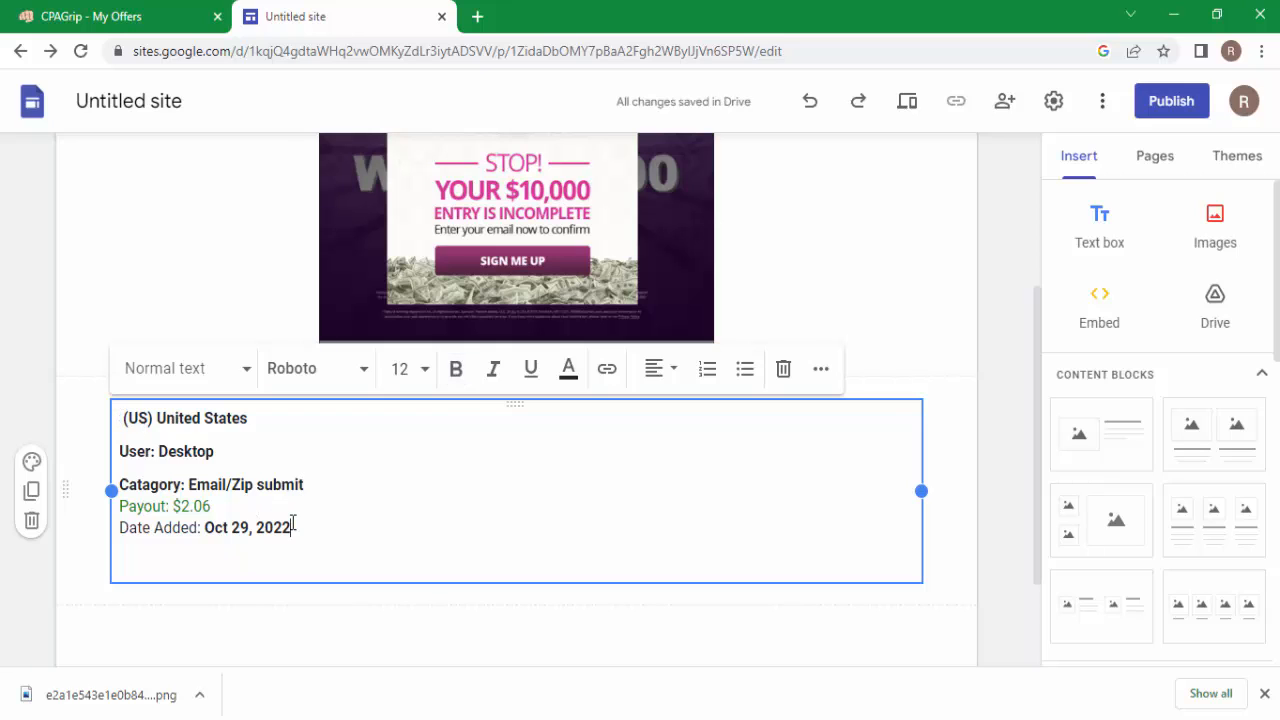
{"action": "left_click_drag", "start_coordinate": [292, 525], "coordinate": [177, 394]}
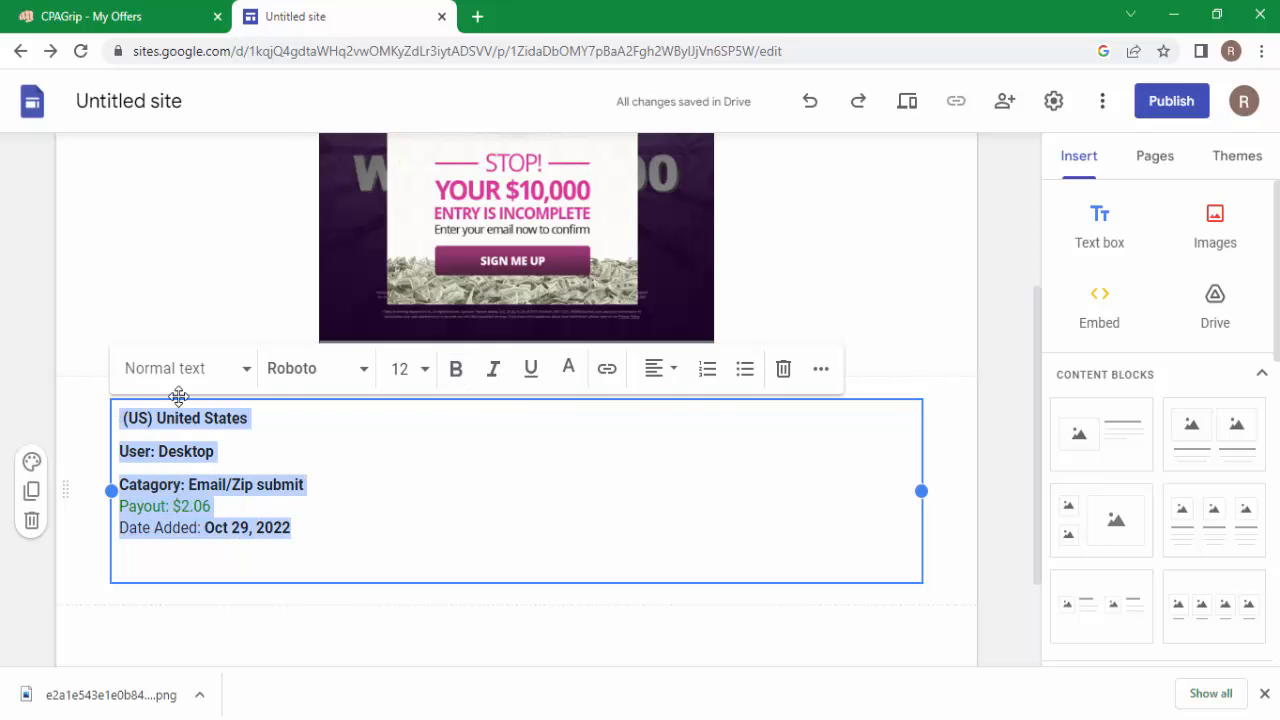
{"action": "left_click", "coordinate": [683, 377]}
{"action": "left_click", "coordinate": [656, 472]}
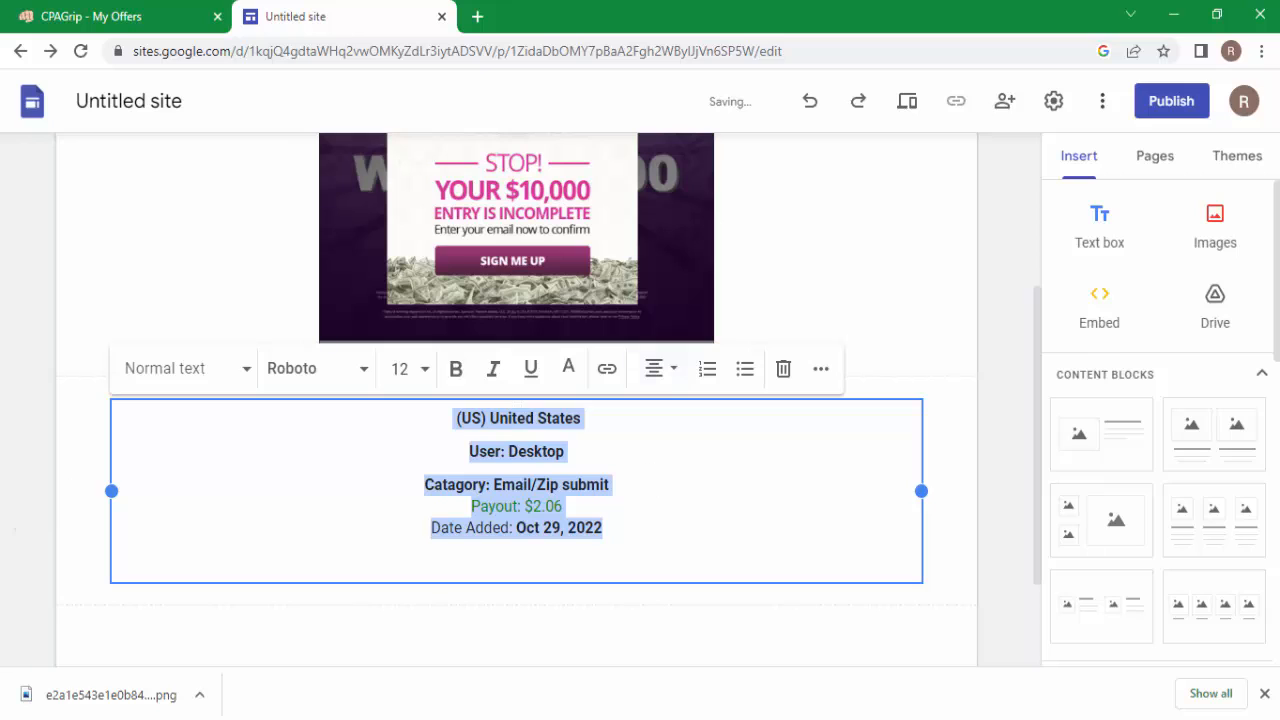
{"action": "left_click", "coordinate": [19, 368]}
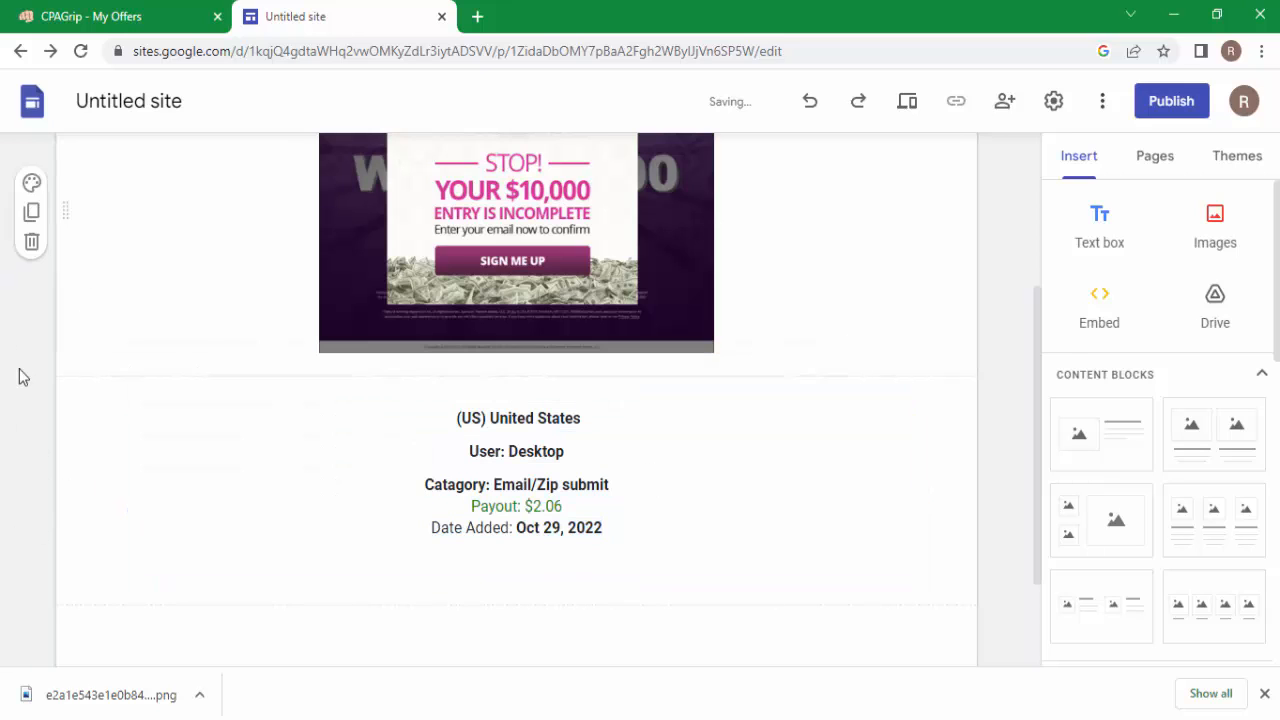
- Insert a new line after the Date Added line, keeping the date as Oct 29, 2022
{"action": "left_click", "coordinate": [646, 538]}
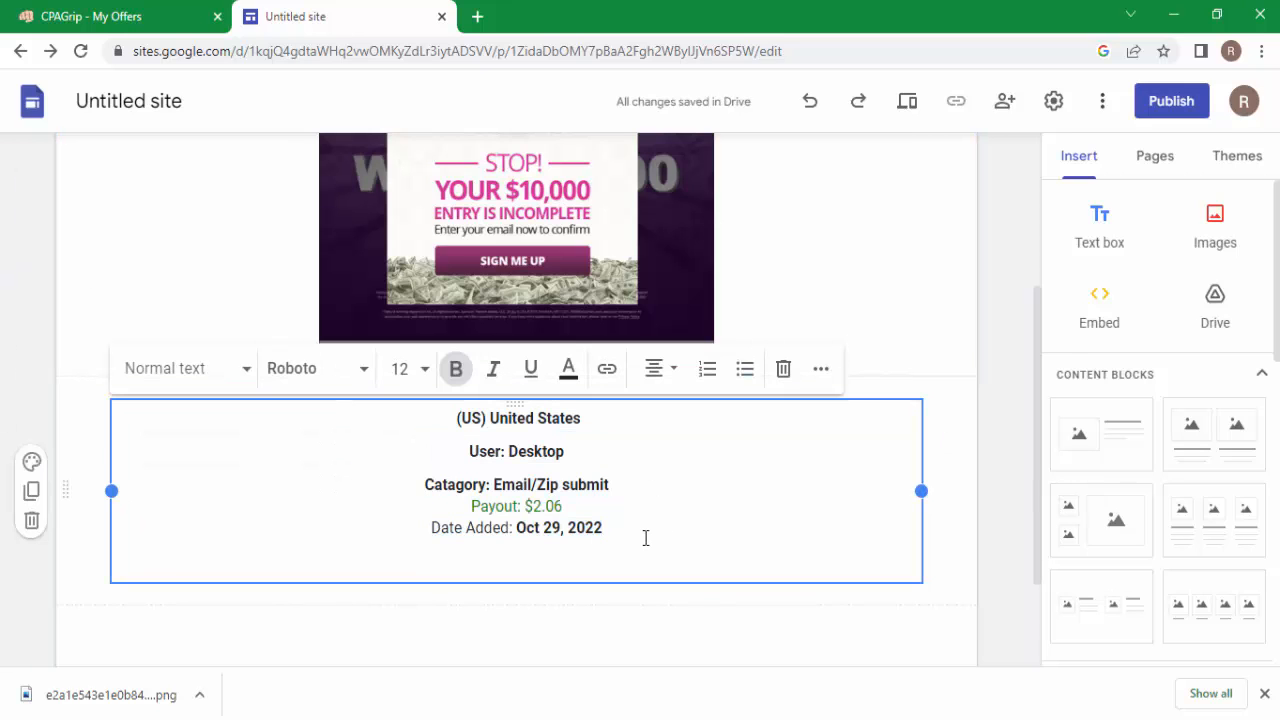
{"action": "key", "text": "Return"}
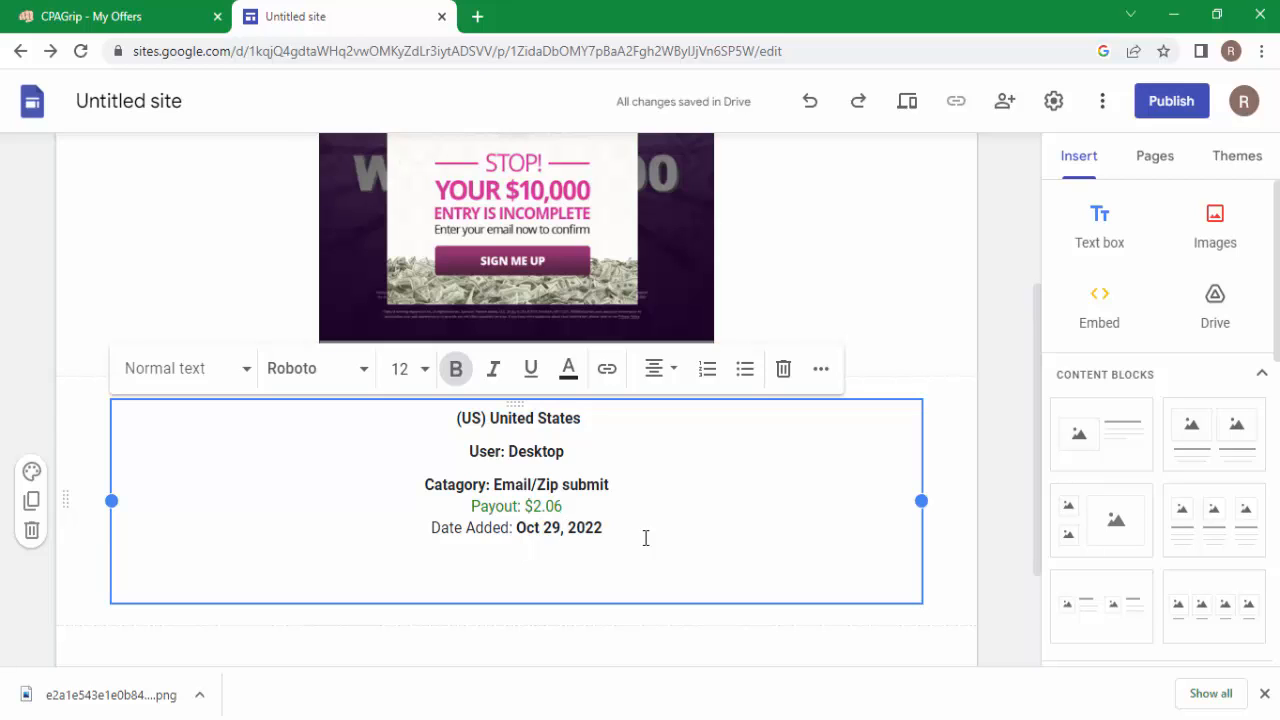
{"action": "key", "text": "BackSpace"}
{"action": "key", "text": "BackSpace"}
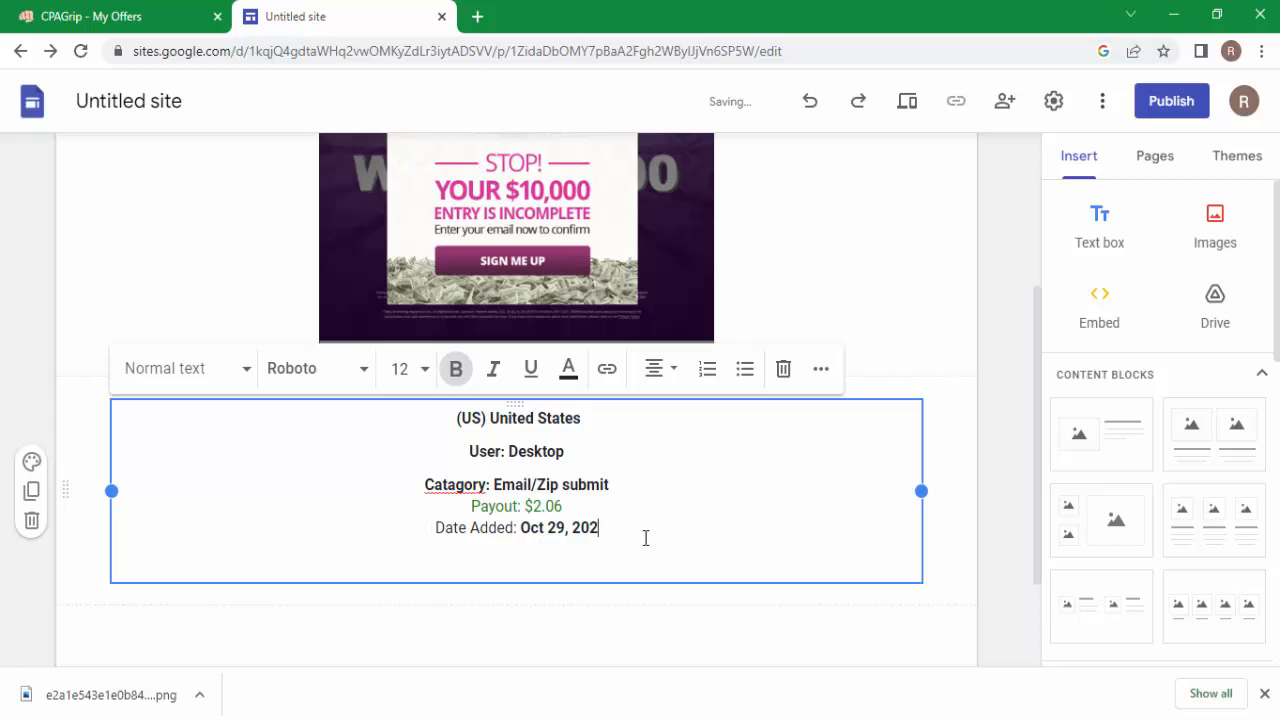
{"action": "type", "text": "2"}
{"action": "key", "text": "Return"}
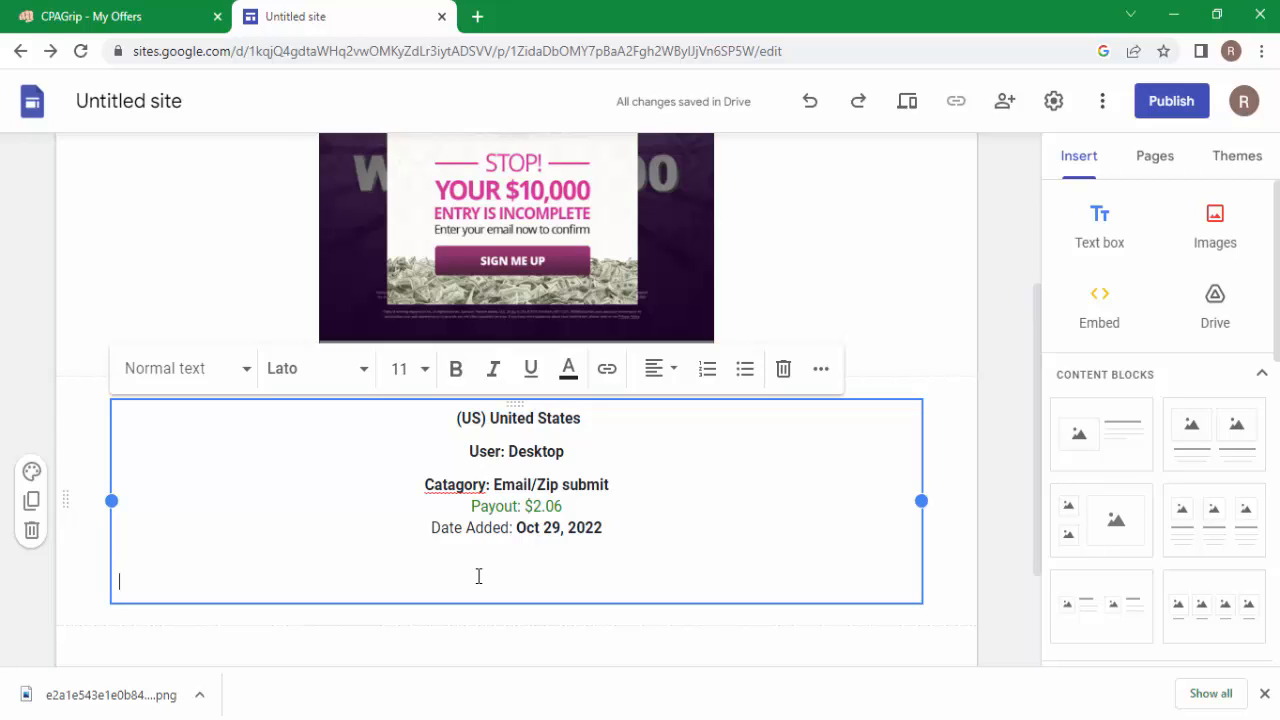
- Enter "Complete Simple Offer" on the last line of the details text box
{"action": "type", "text": "Co"}
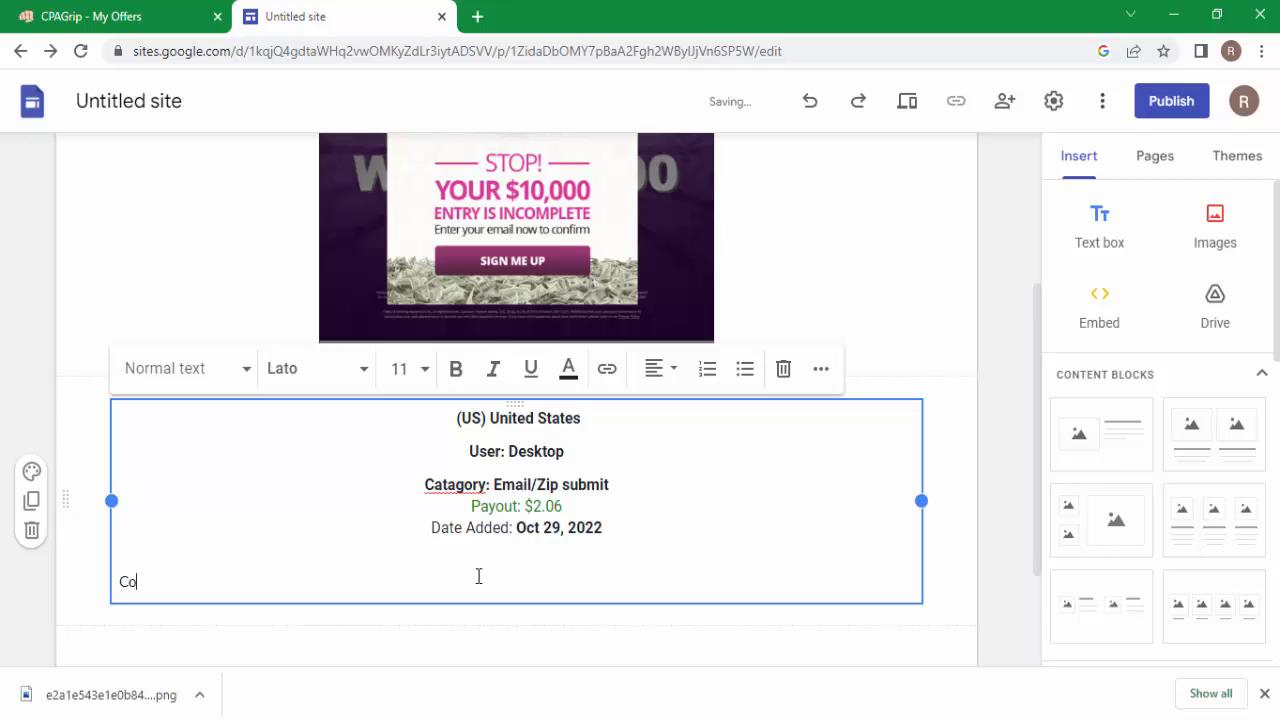
{"action": "type", "text": "mplete Simple"}
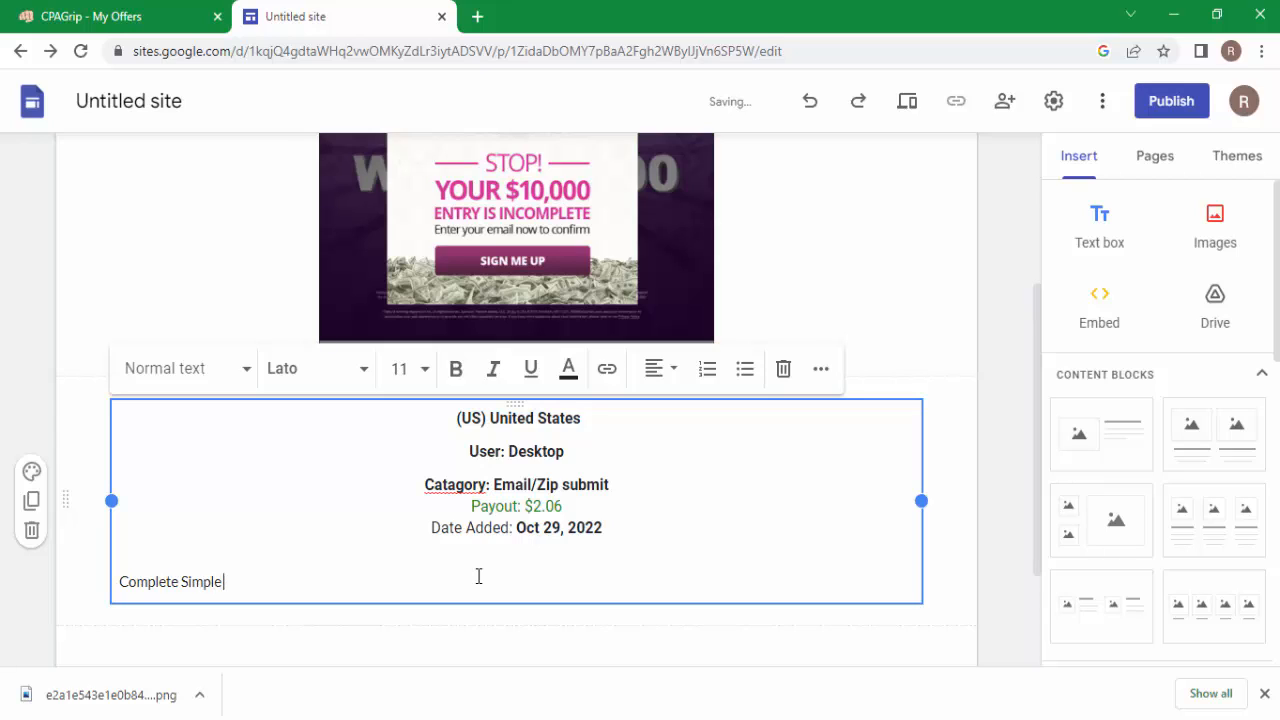
{"action": "type", "text": " Offer"}
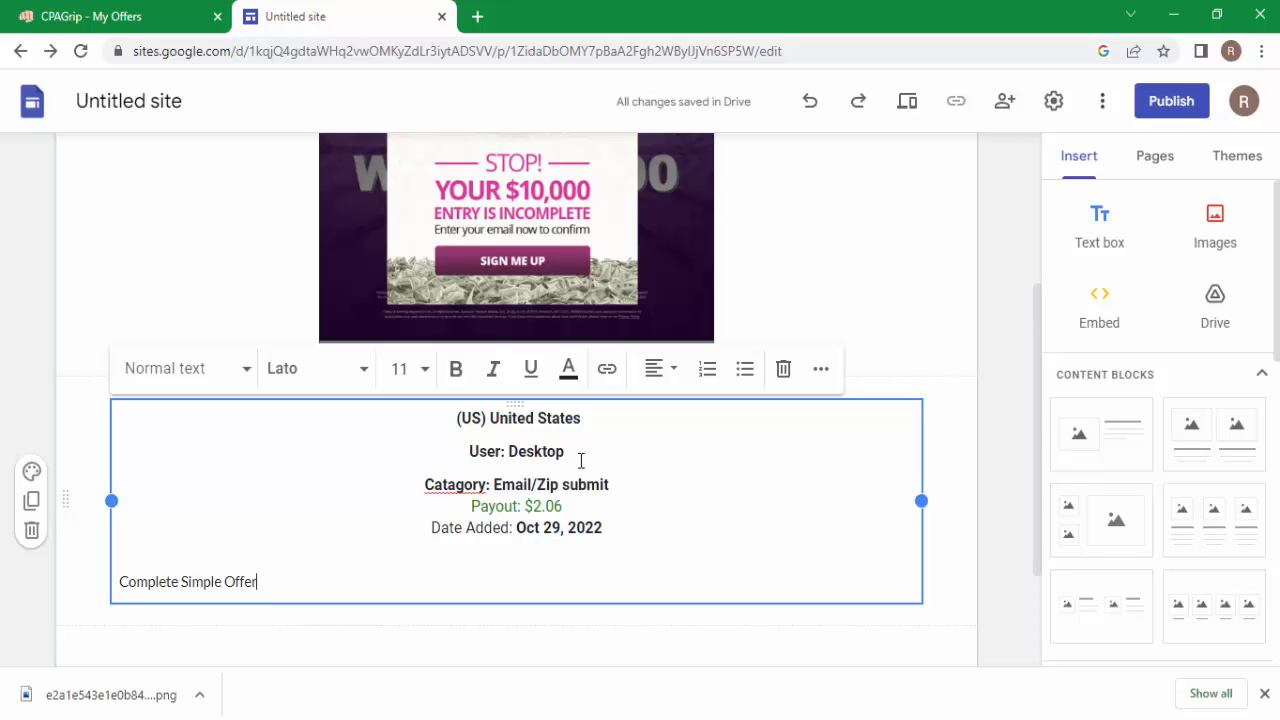
- Check the page headline's wording and extend the last line with ", Win for chance $10,000 Now."
{"action": "scroll", "coordinate": [577, 455], "scroll_direction": "up", "scroll_amount": 3}
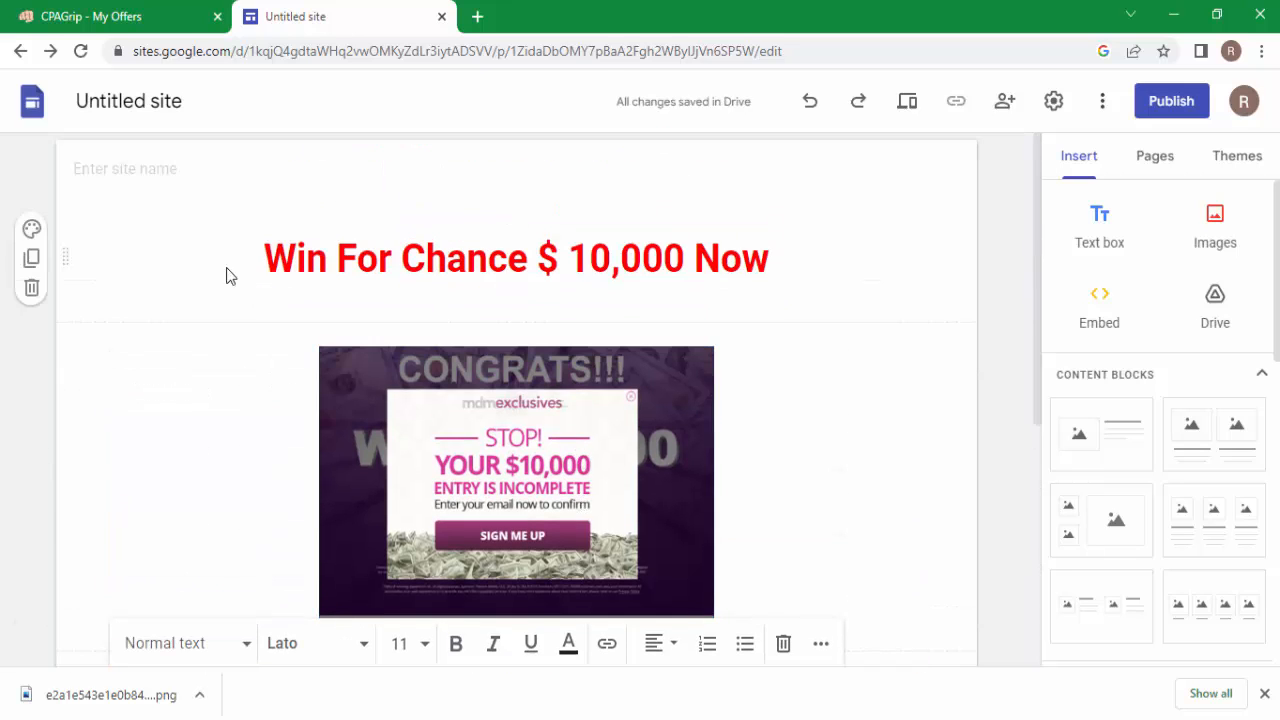
{"action": "left_click_drag", "start_coordinate": [270, 256], "coordinate": [800, 260]}
{"action": "scroll", "coordinate": [894, 289], "scroll_direction": "down", "scroll_amount": 4}
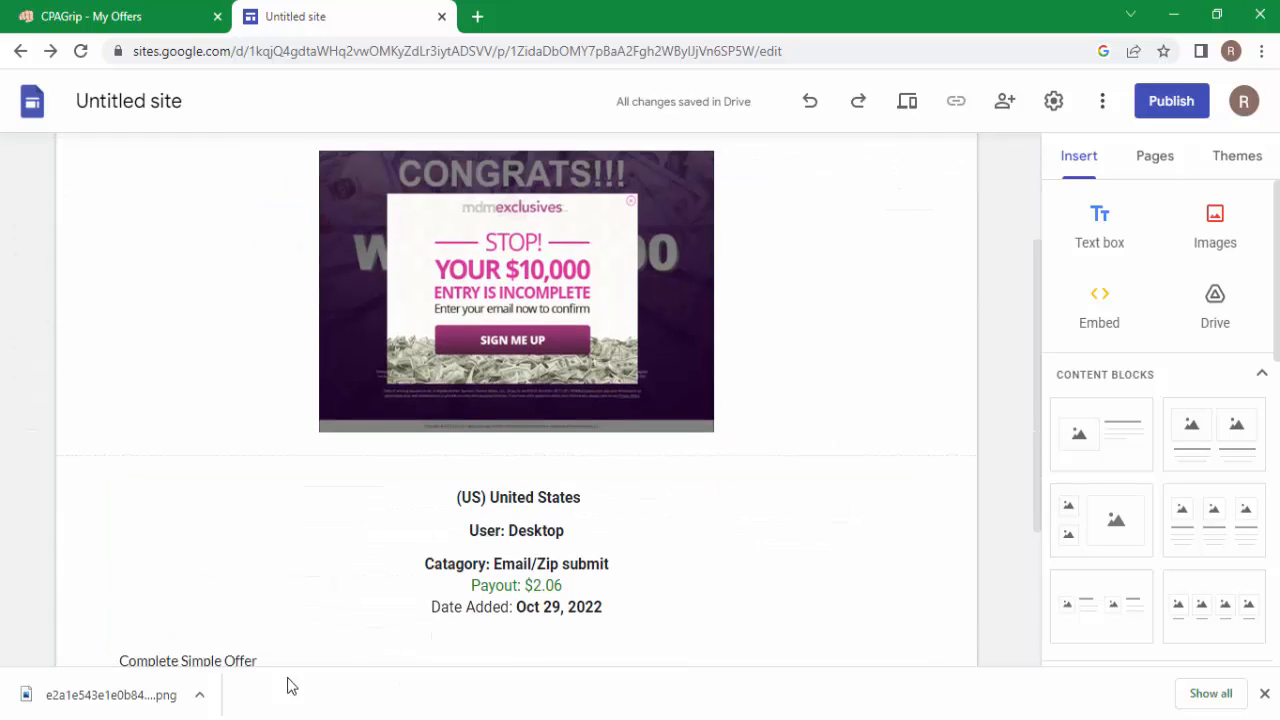
{"action": "left_click", "coordinate": [324, 472]}
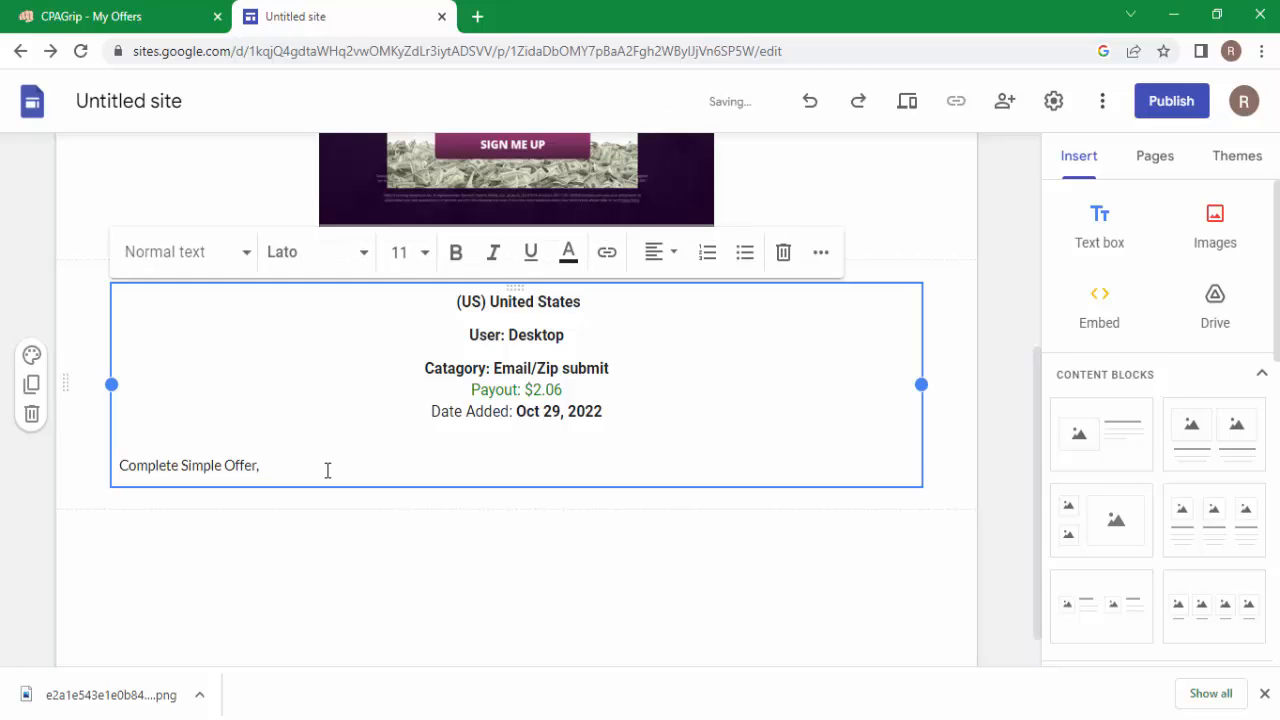
{"action": "type", "text": ", Win for chance"}
{"action": "scroll", "coordinate": [377, 431], "scroll_direction": "up", "scroll_amount": 4}
{"action": "scroll", "coordinate": [377, 429], "scroll_direction": "down", "scroll_amount": 3}
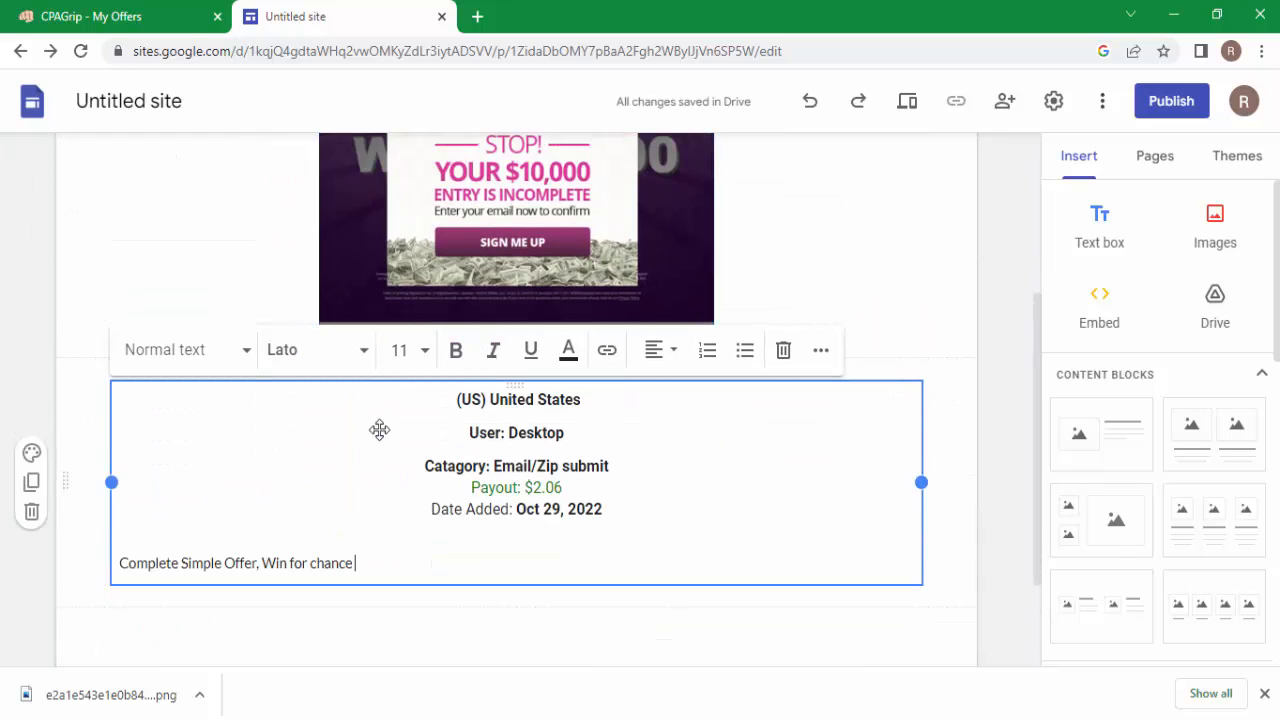
{"action": "type", "text": "$10"}
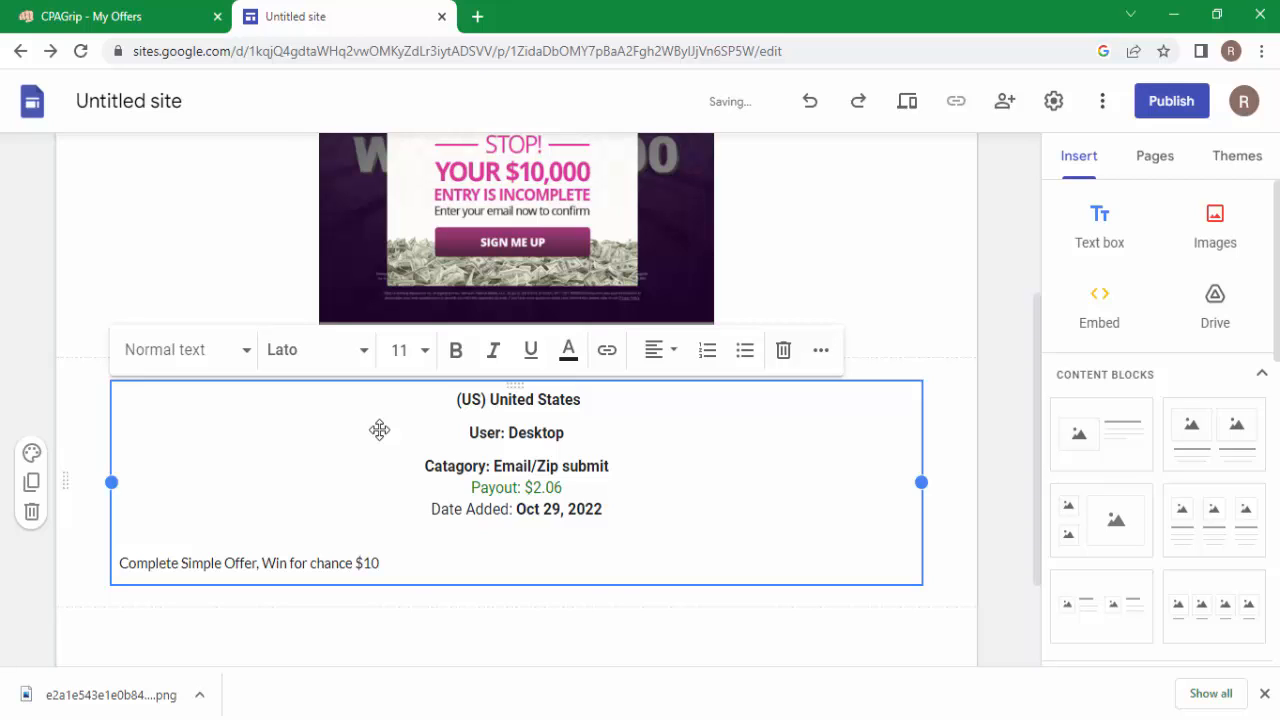
{"action": "type", "text": ",000 Now"}
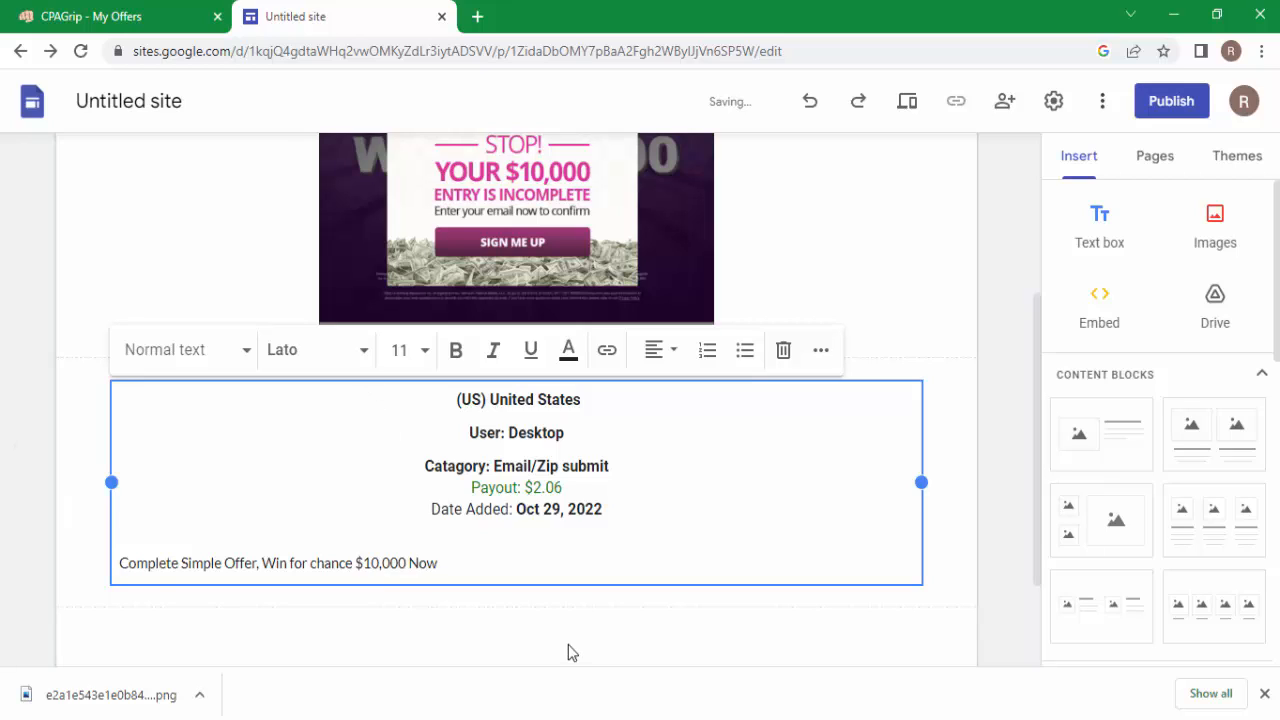
{"action": "type", "text": "."}
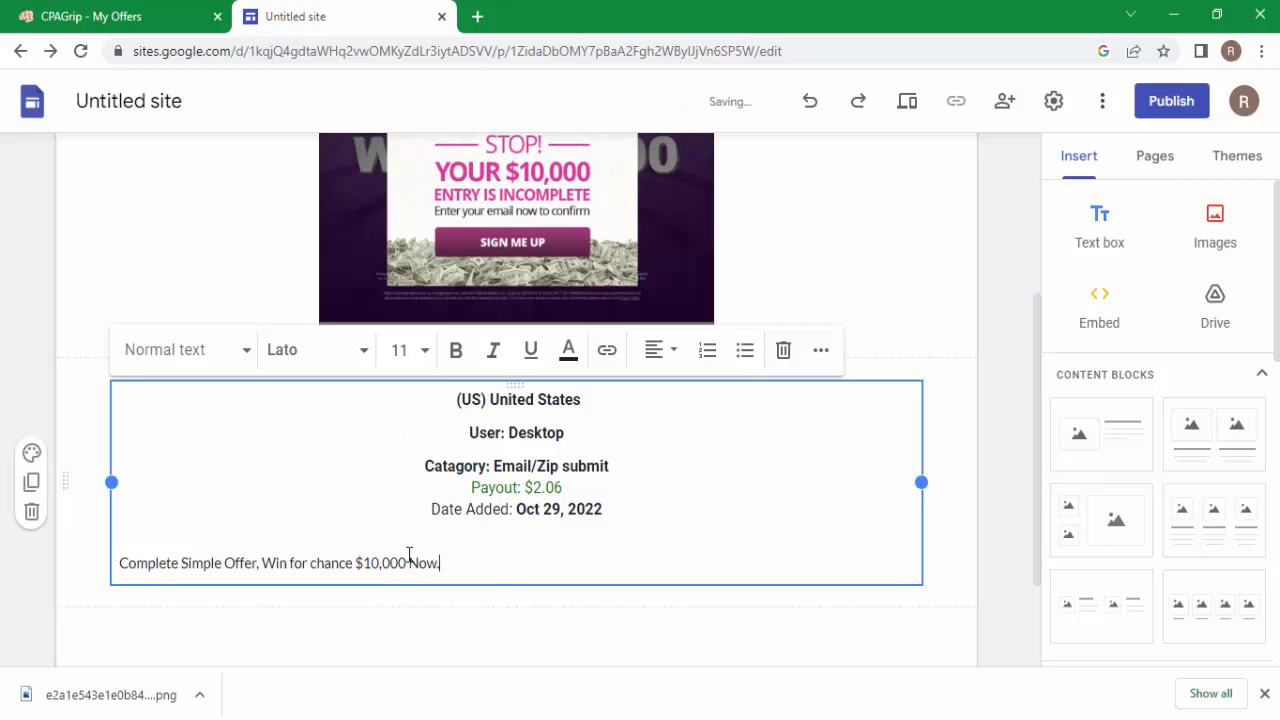
- Centre-align the "Complete Simple Offer, Win for chance $10,000 Now." line below the offer details
{"action": "left_click_drag", "start_coordinate": [440, 563], "coordinate": [123, 560]}
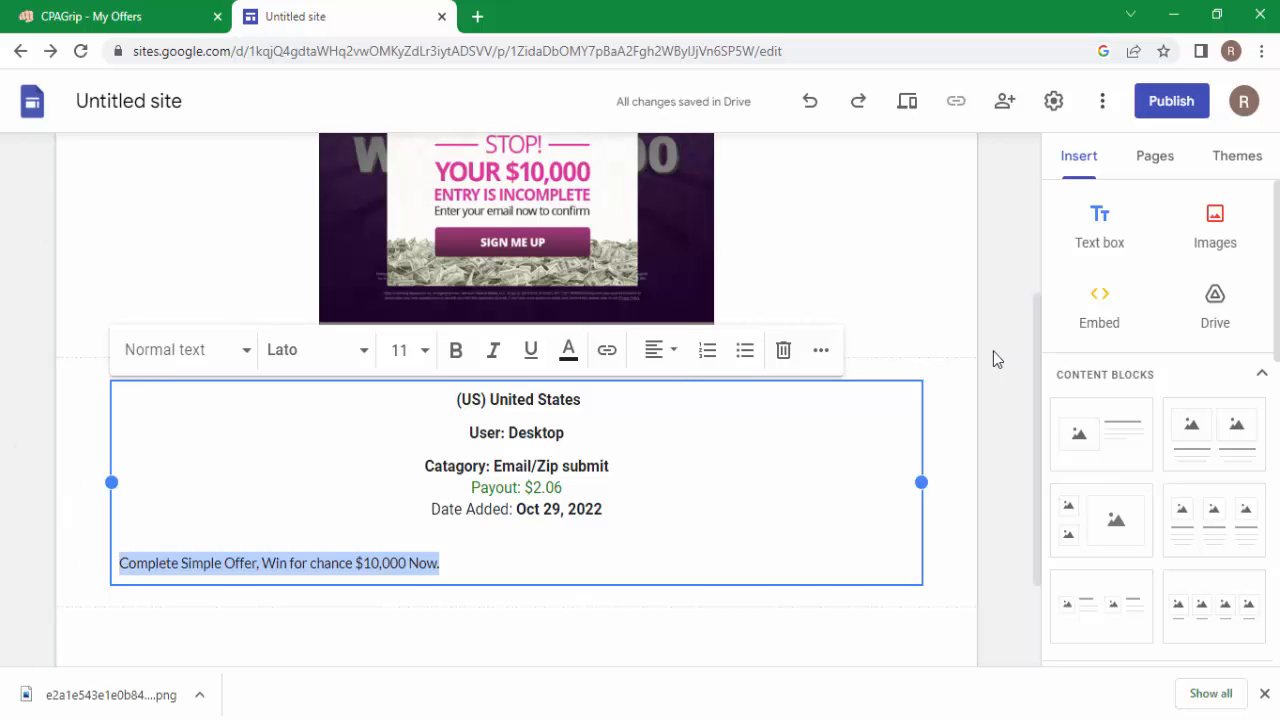
{"action": "left_click", "coordinate": [671, 358]}
{"action": "left_click", "coordinate": [621, 442]}
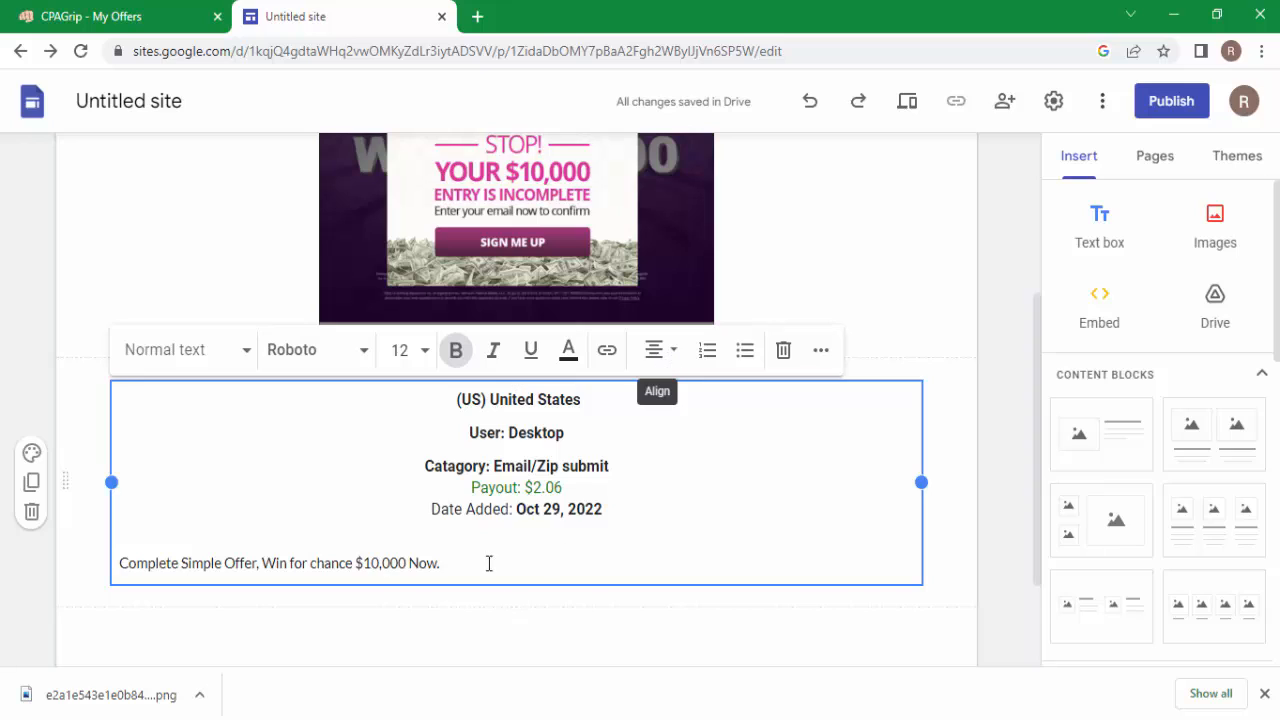
{"action": "left_click_drag", "start_coordinate": [474, 563], "coordinate": [119, 563]}
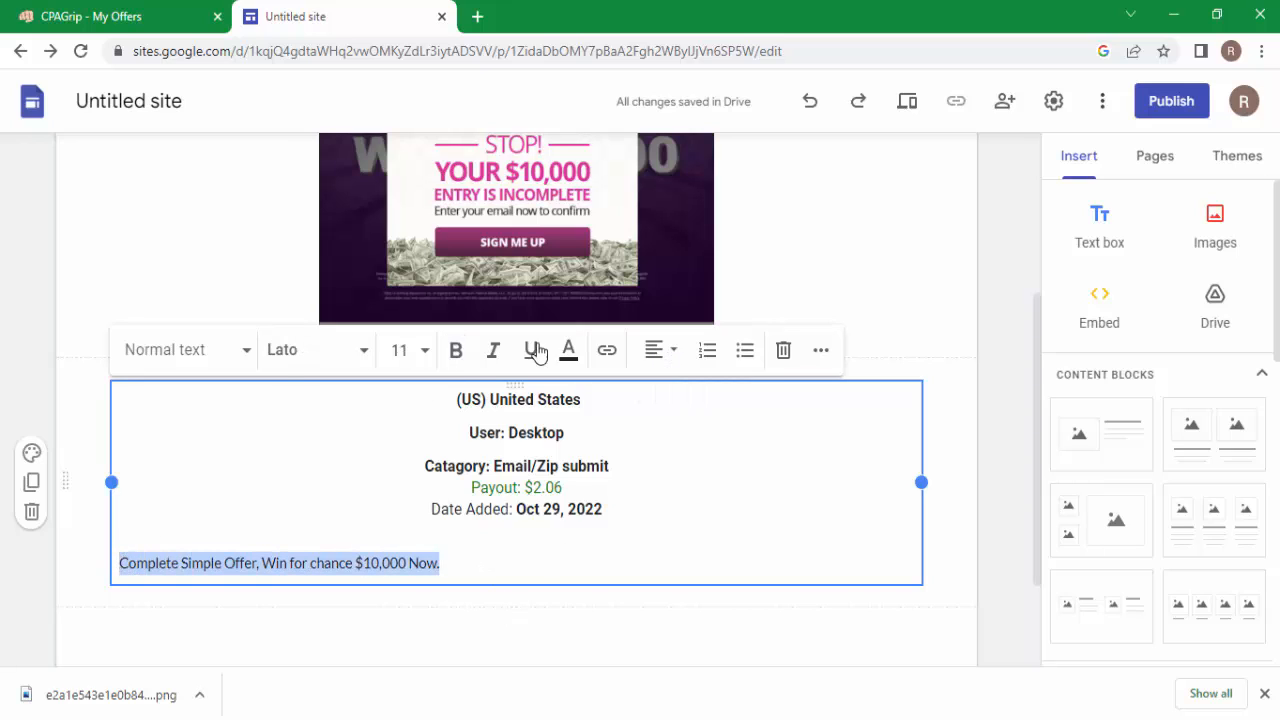
{"action": "left_click", "coordinate": [675, 352]}
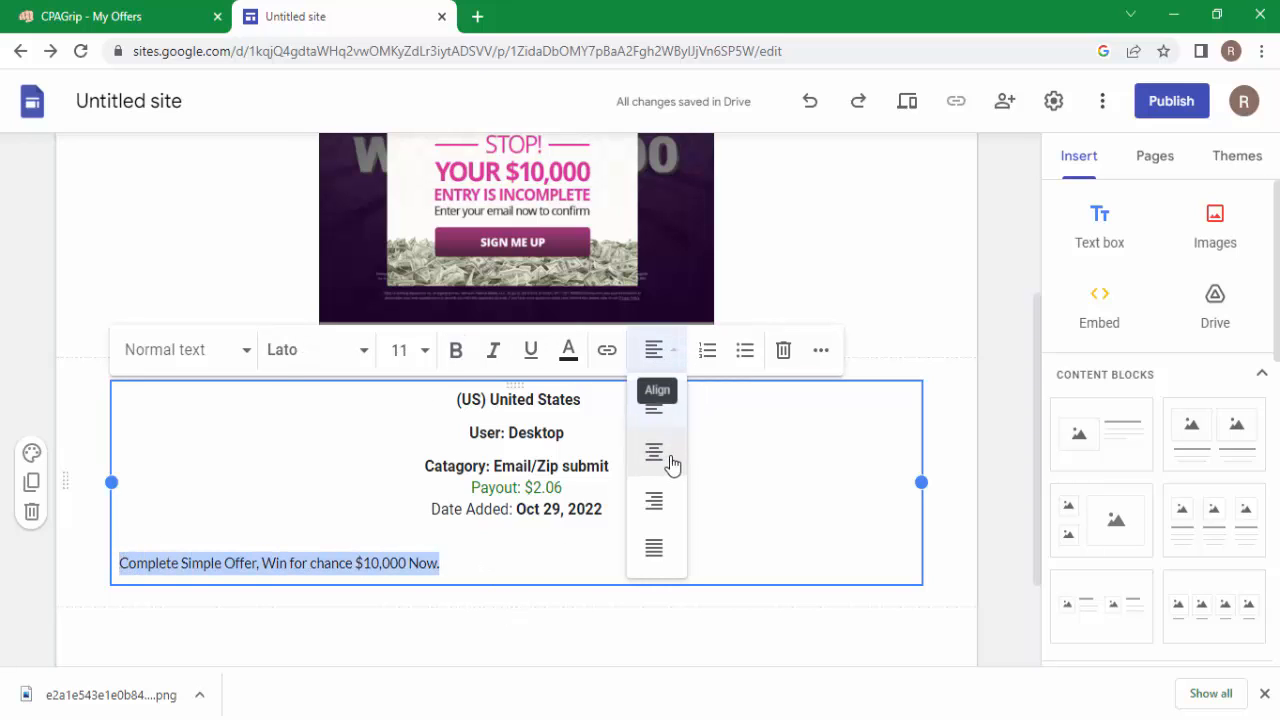
{"action": "left_click", "coordinate": [669, 464]}
{"action": "left_click", "coordinate": [603, 634]}
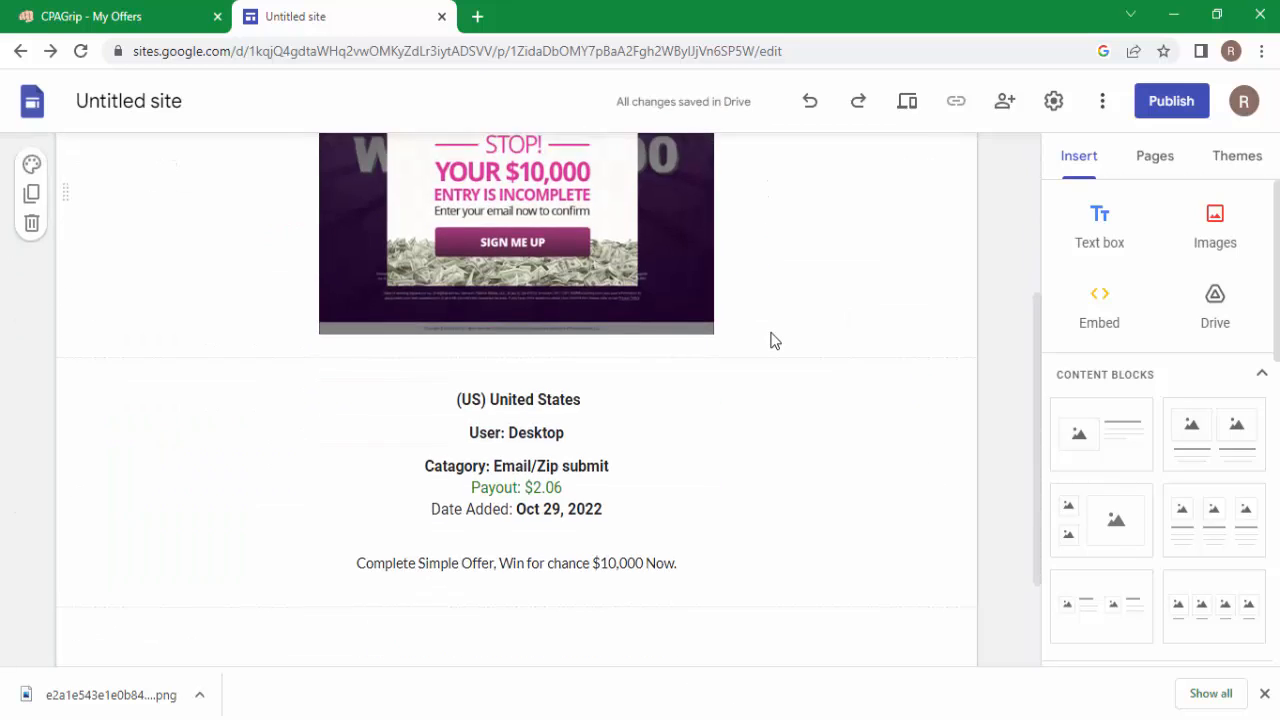
- Start a new button for the page and name it "Get Access"
{"action": "scroll", "coordinate": [770, 341], "scroll_direction": "down", "scroll_amount": 2}
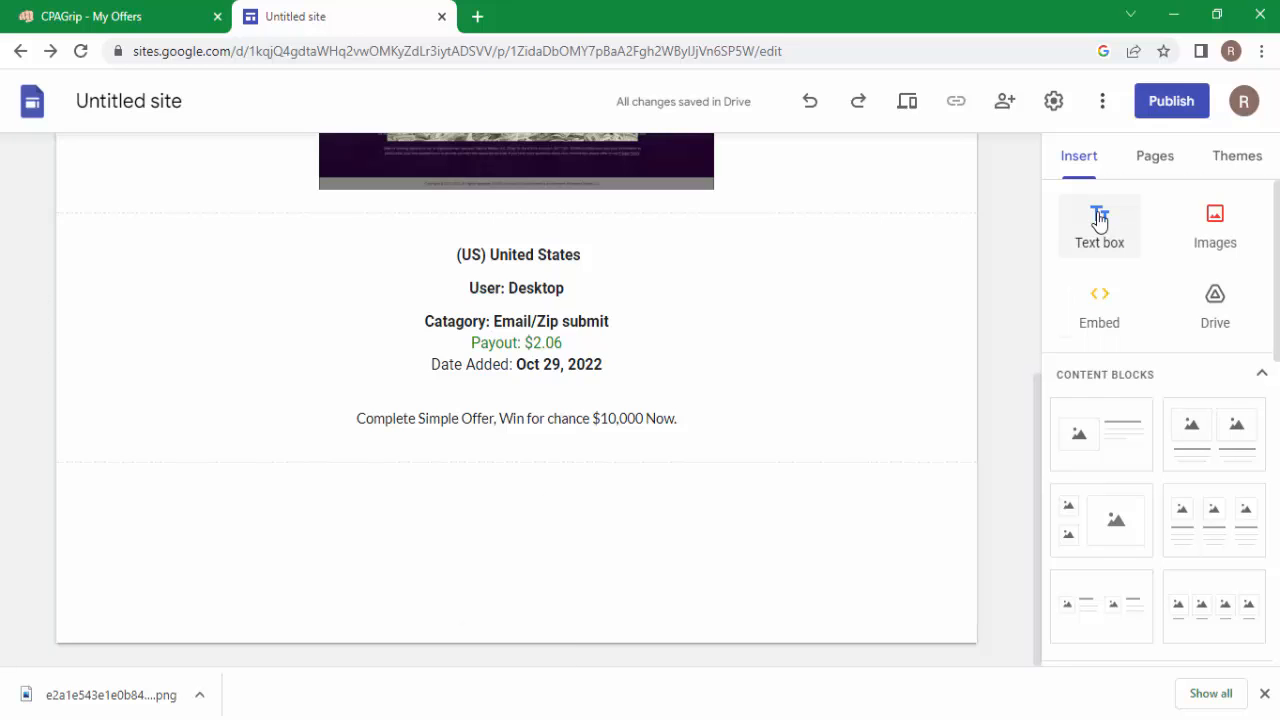
{"action": "scroll", "coordinate": [1200, 320], "scroll_direction": "down", "scroll_amount": 4}
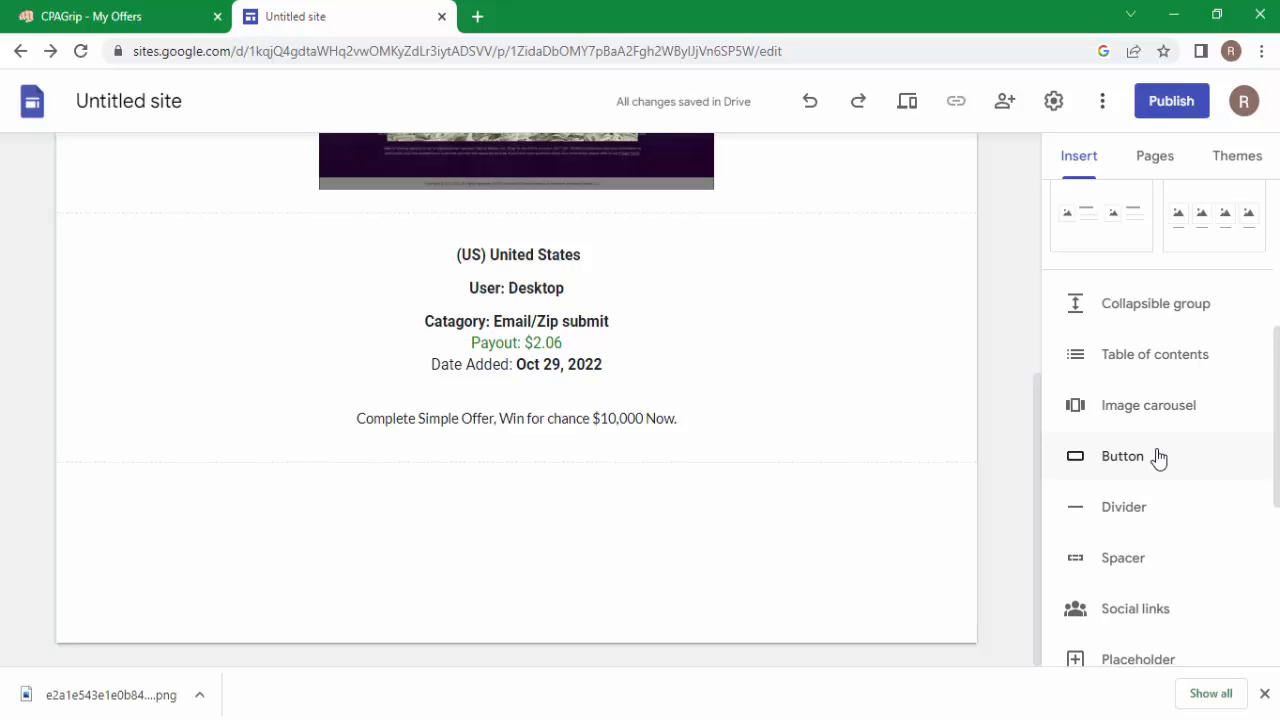
{"action": "left_click", "coordinate": [1134, 473]}
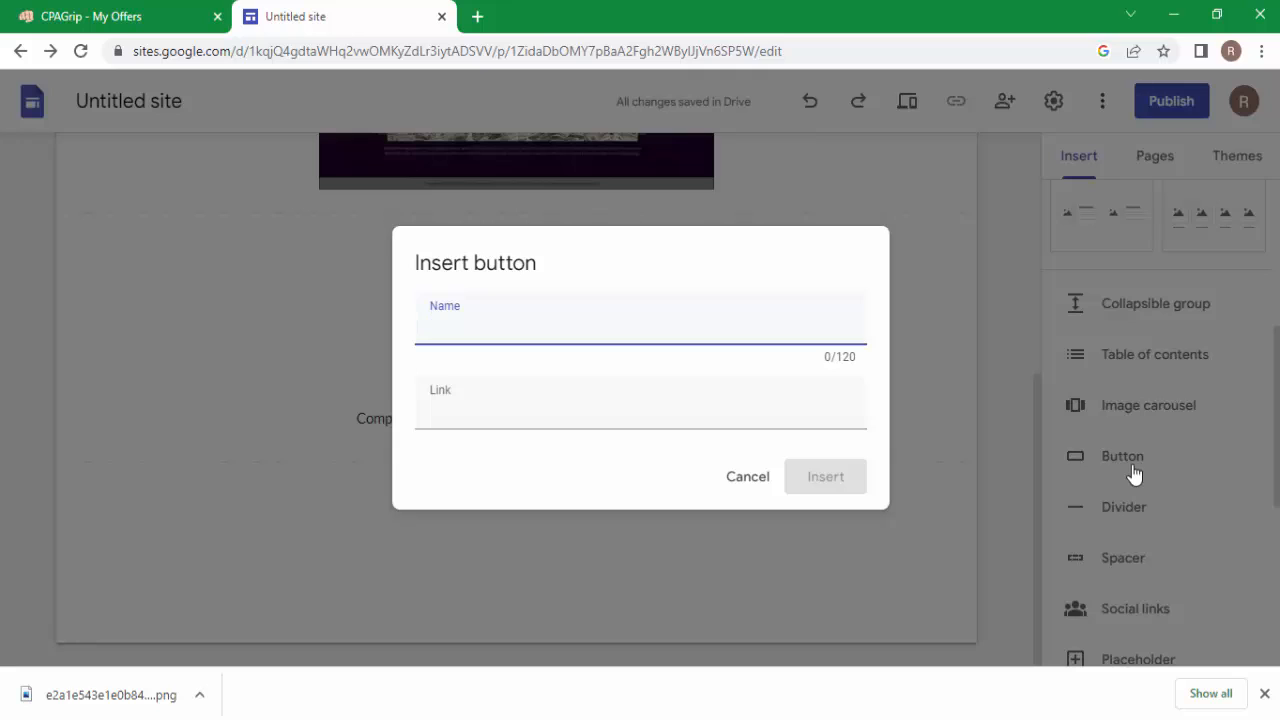
{"action": "type", "text": "Get Access"}
- Copy the offer's tracking link from the CPAGrip page and insert the Get Access button with that link
{"action": "left_click", "coordinate": [170, 10]}
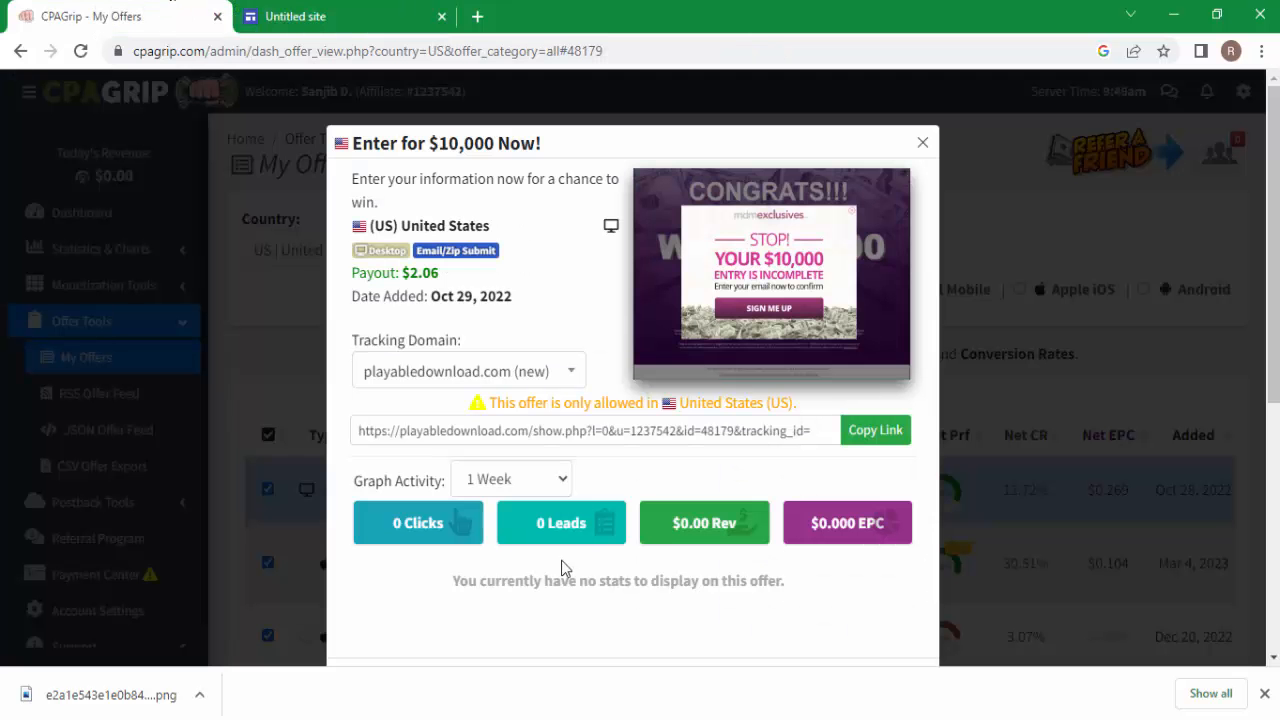
{"action": "scroll", "coordinate": [384, 447], "scroll_direction": "down", "scroll_amount": 2}
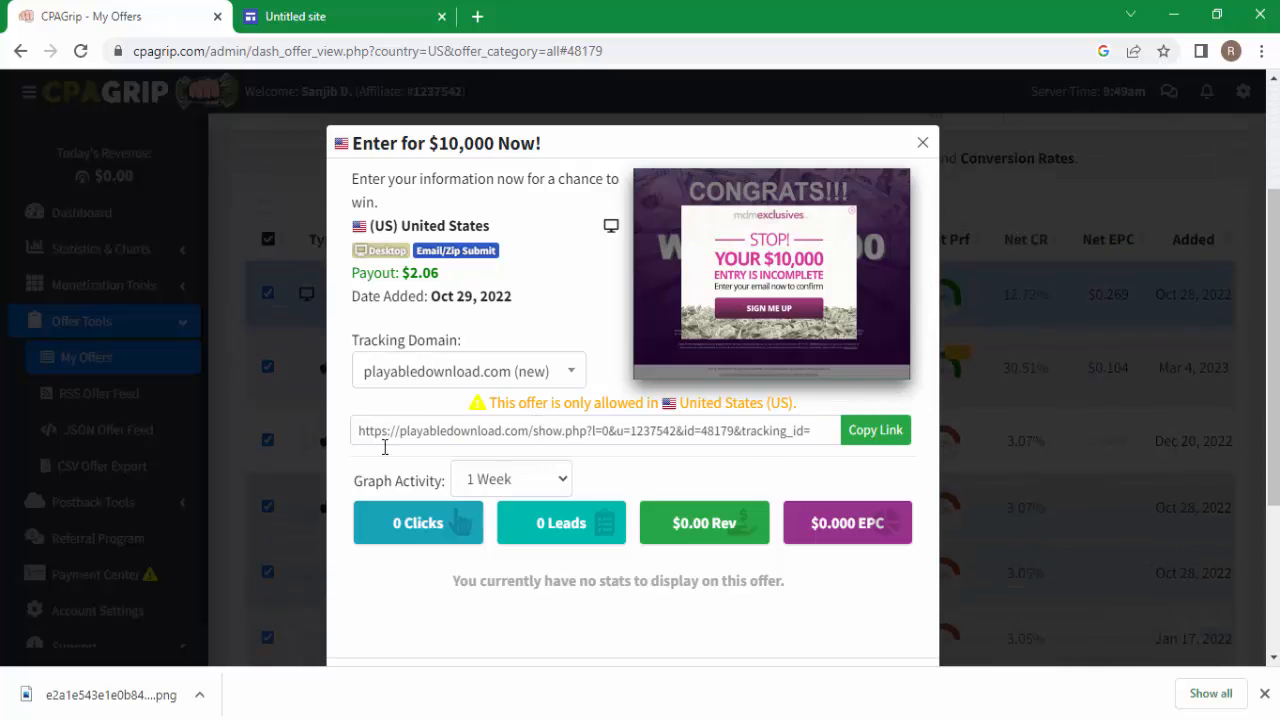
{"action": "left_click", "coordinate": [875, 430]}
{"action": "left_click", "coordinate": [340, 10]}
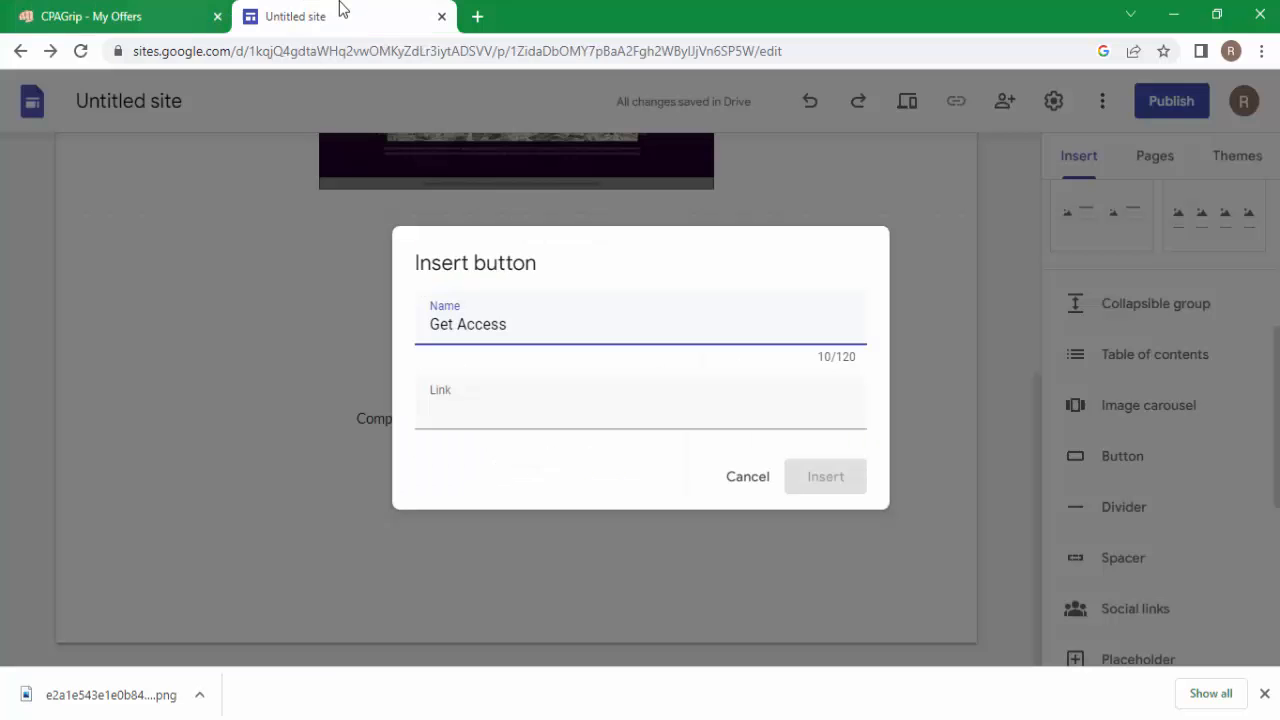
{"action": "left_click", "coordinate": [479, 413]}
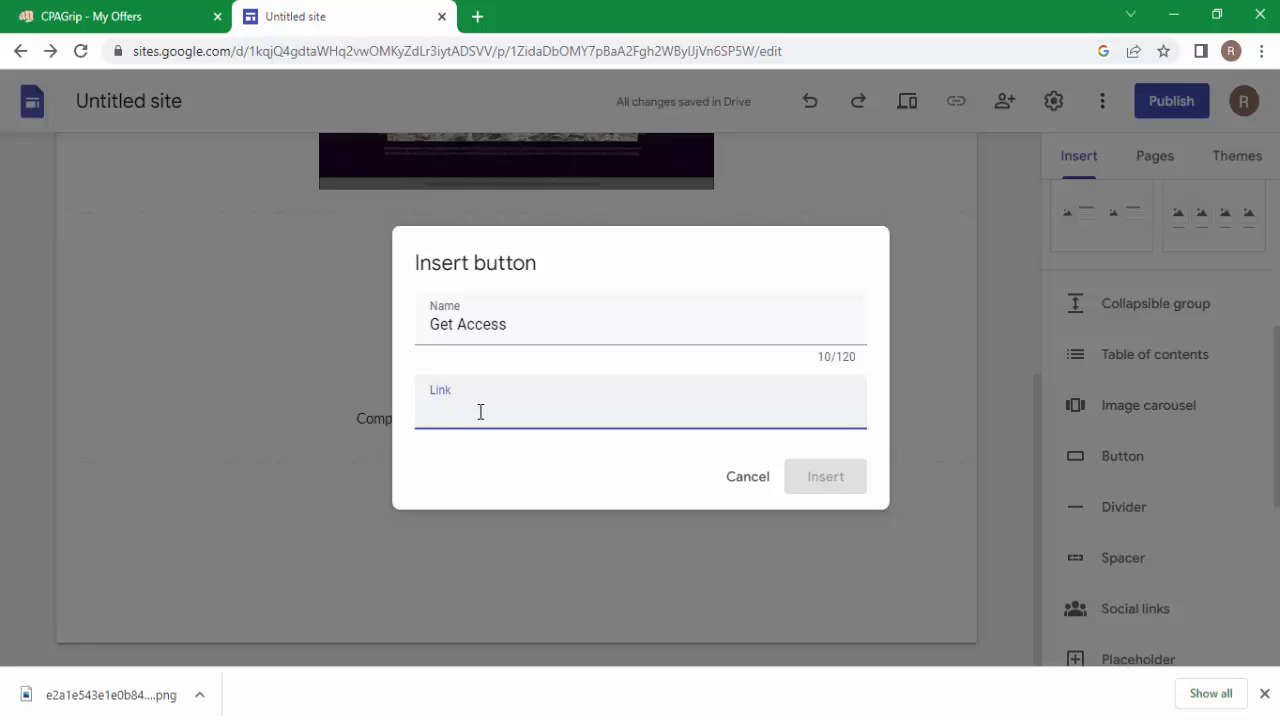
{"action": "key", "text": "ctrl+v"}
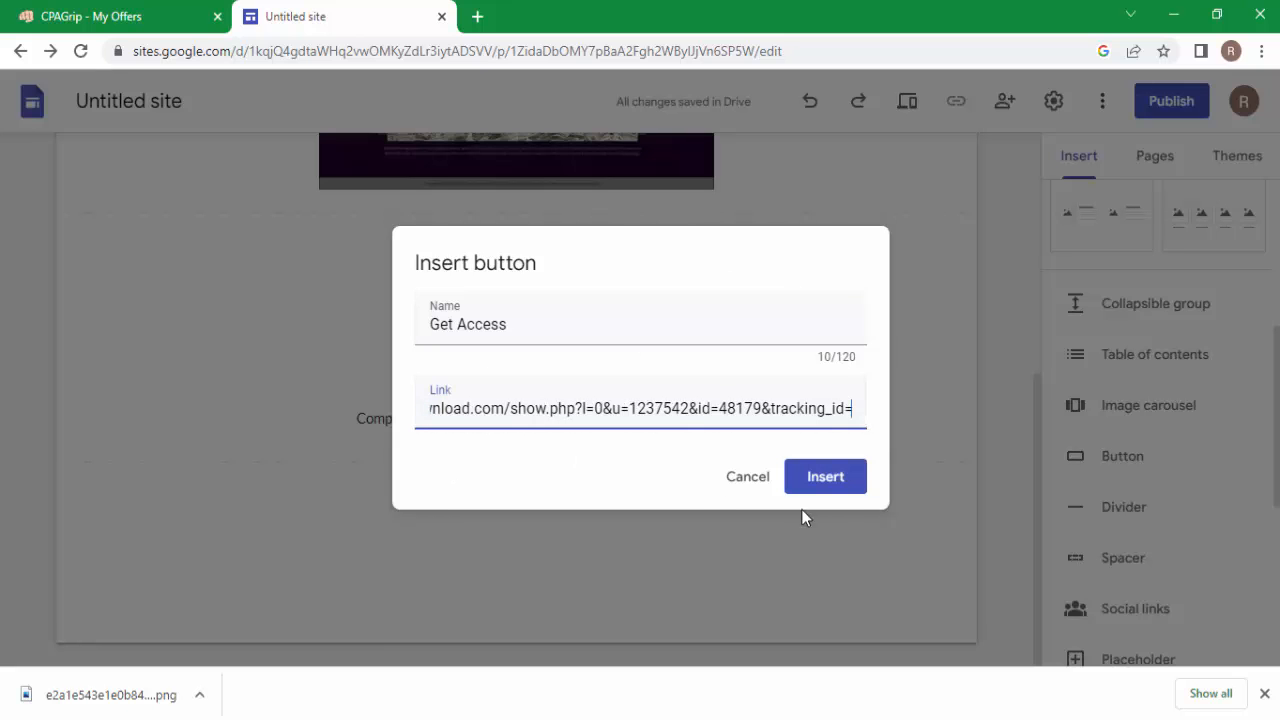
{"action": "left_click", "coordinate": [851, 486]}
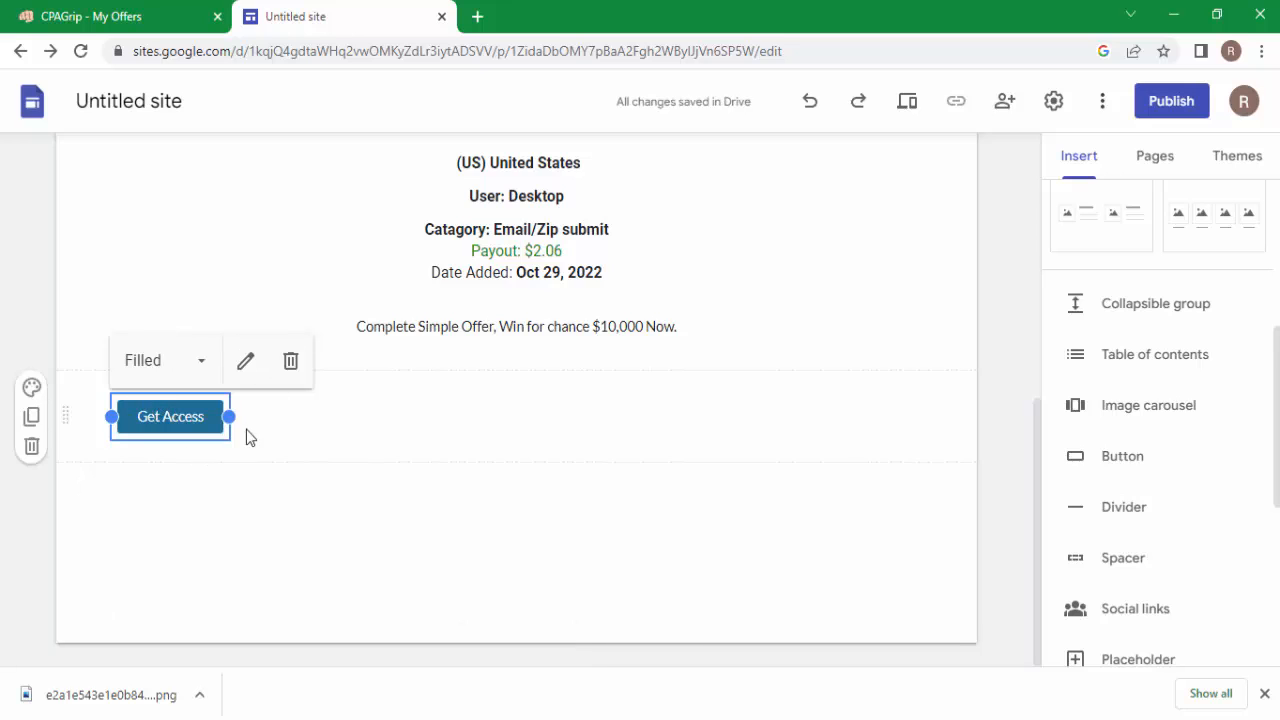
- Move the Get Access button to the middle of its section and widen it towards the left
{"action": "left_click_drag", "start_coordinate": [177, 417], "coordinate": [714, 416]}
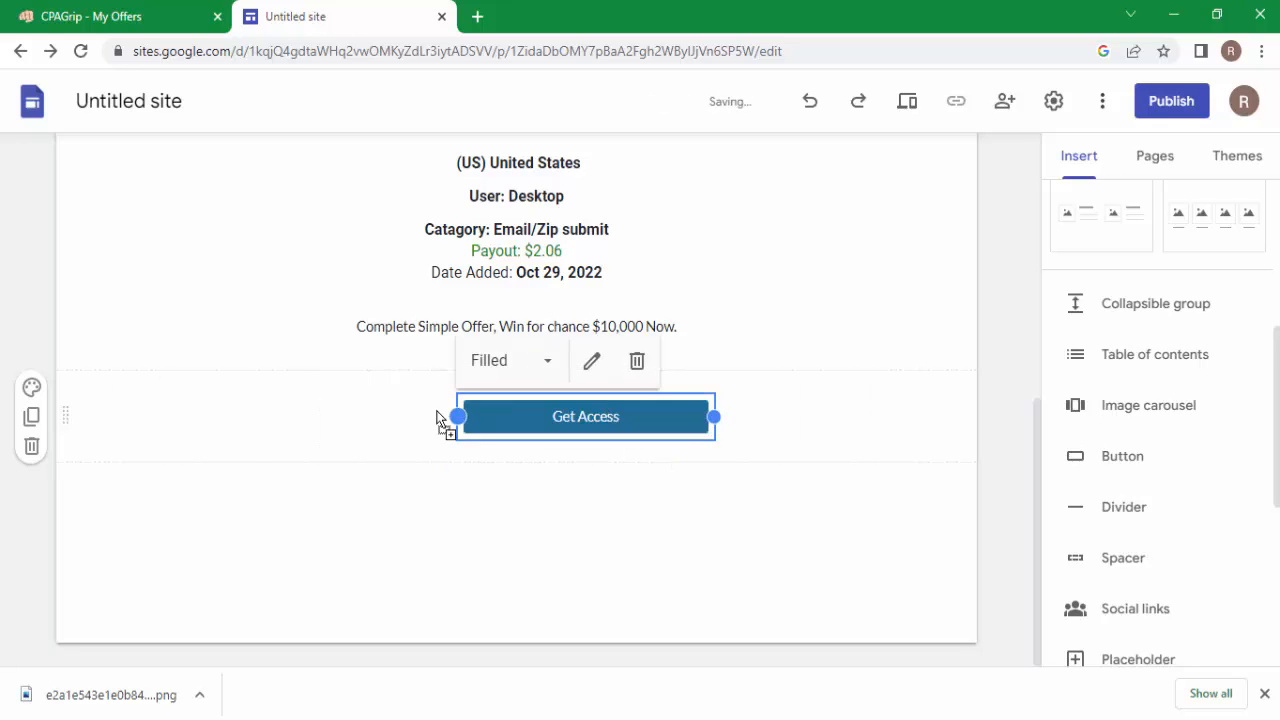
{"action": "left_click_drag", "start_coordinate": [457, 416], "coordinate": [314, 414]}
{"action": "left_click", "coordinate": [32, 387]}
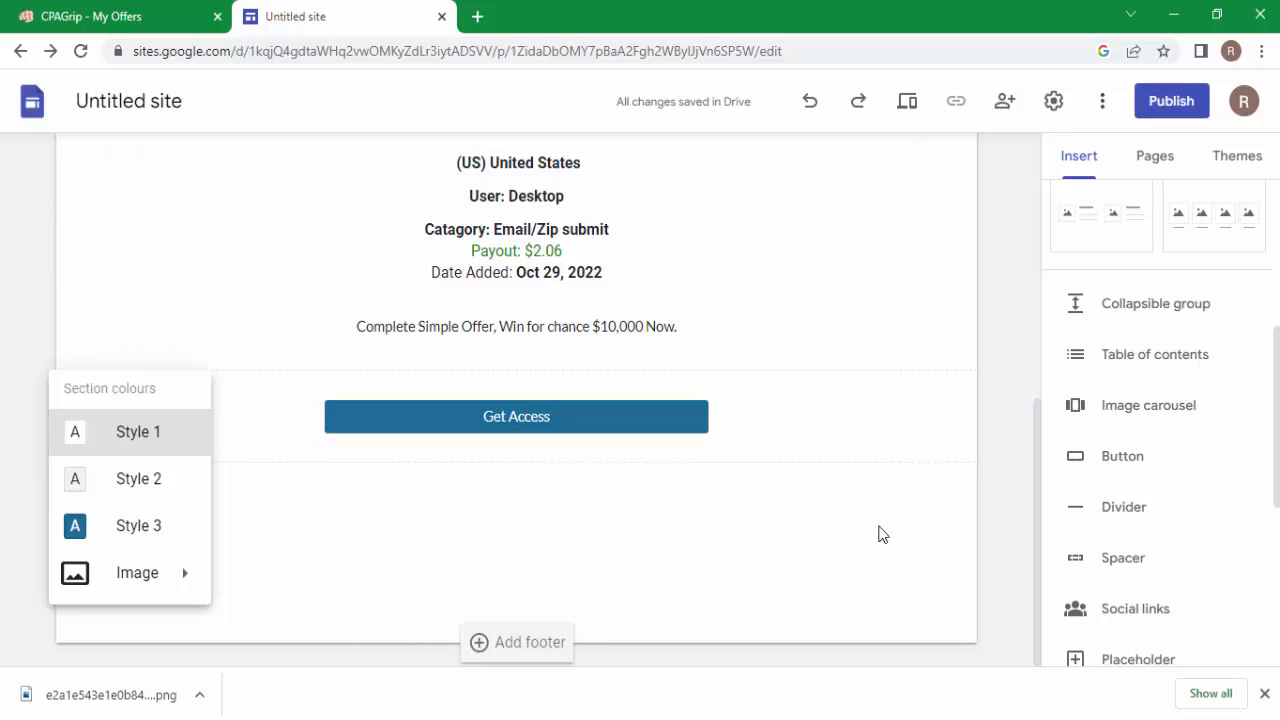
{"action": "left_click", "coordinate": [654, 414]}
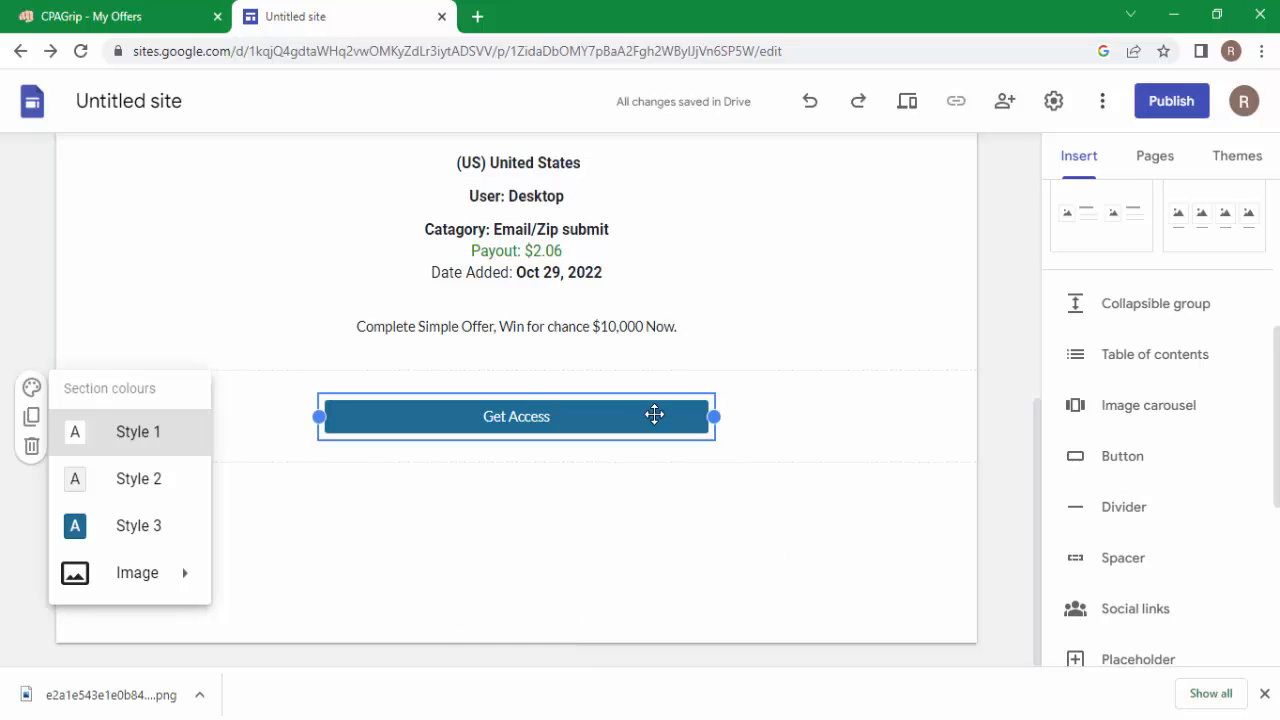
{"action": "left_click", "coordinate": [410, 366]}
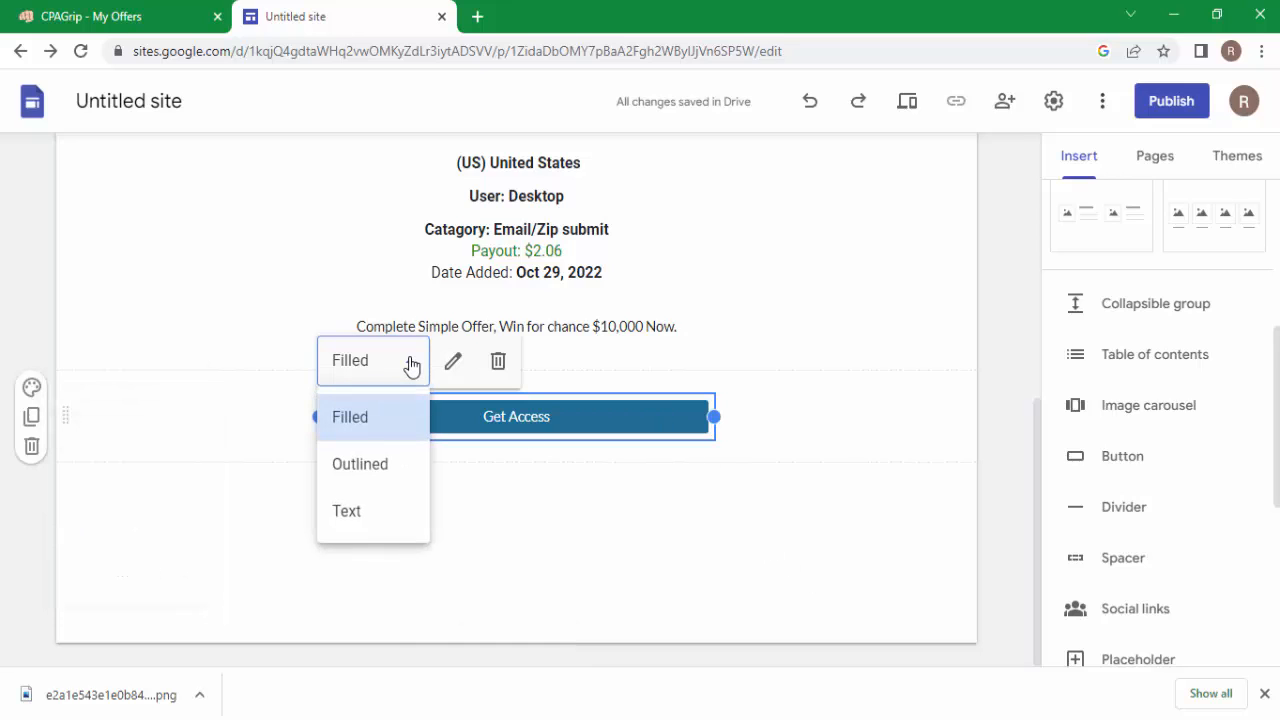
{"action": "left_click", "coordinate": [510, 298]}
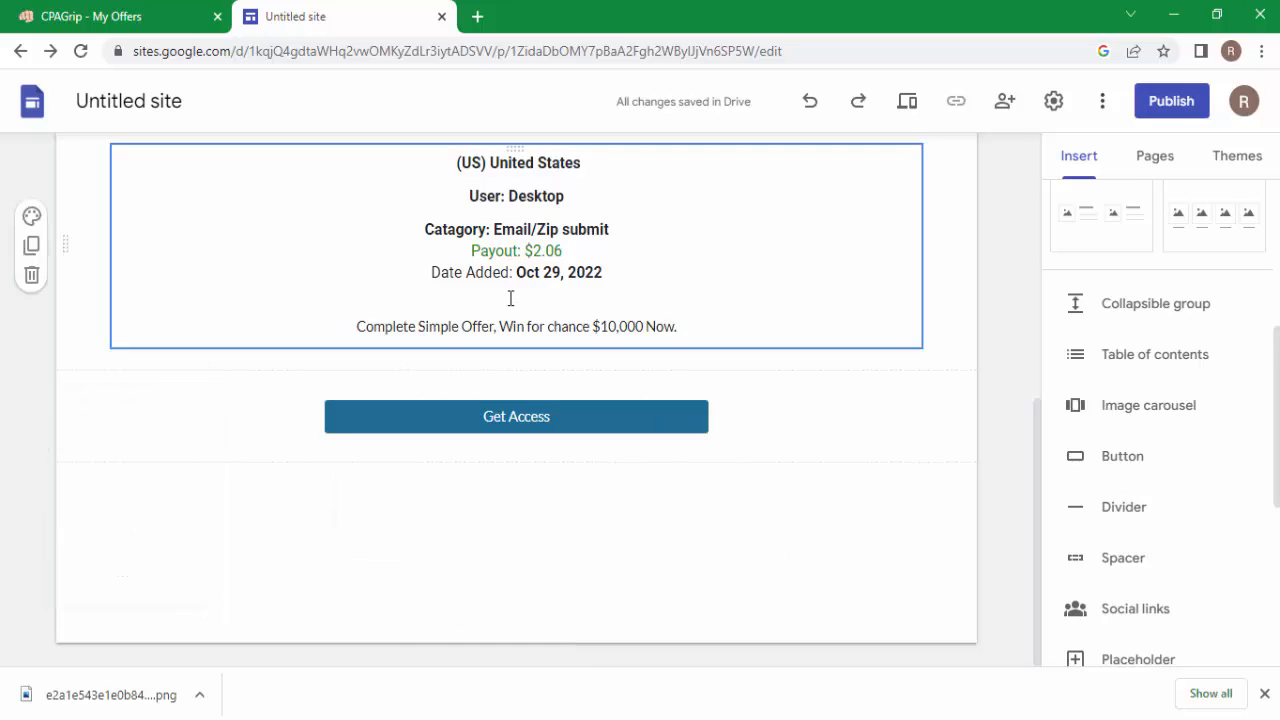
- Extend the Get Access button's right edge and shift the widened button slightly left beneath the offer details
{"action": "left_click", "coordinate": [594, 423]}
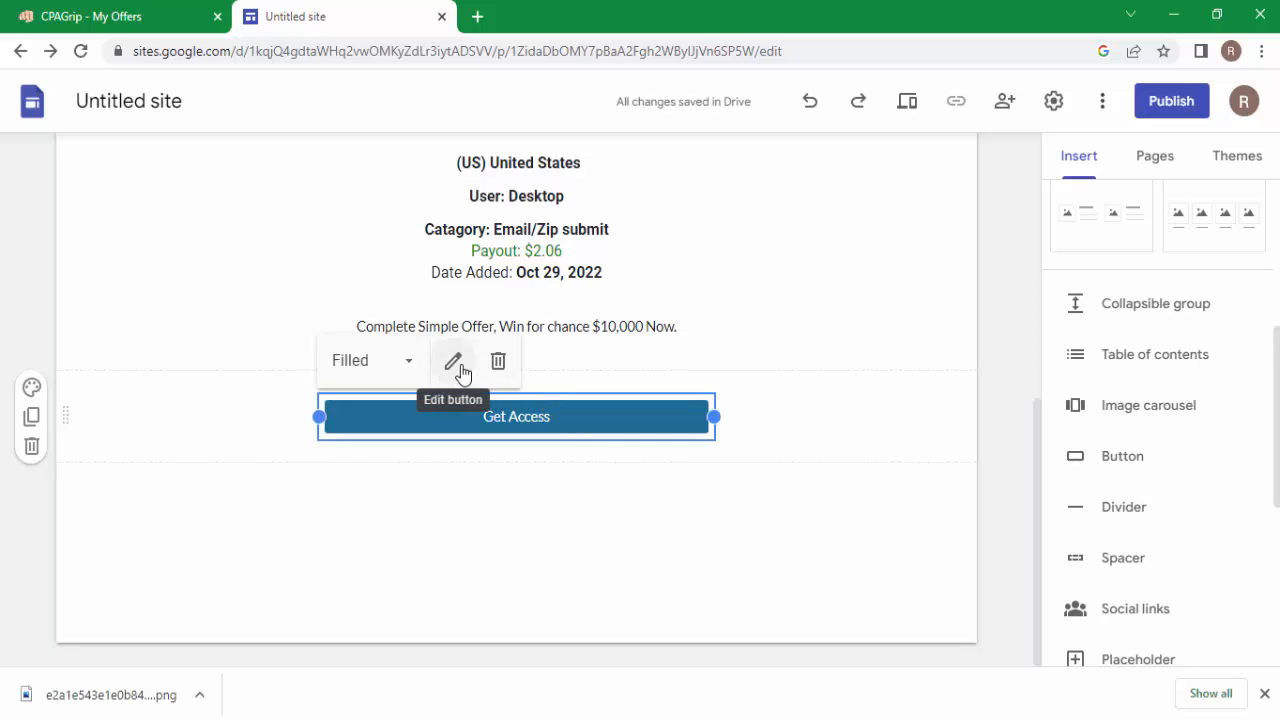
{"action": "left_click_drag", "start_coordinate": [716, 416], "coordinate": [782, 418]}
{"action": "left_click", "coordinate": [402, 470]}
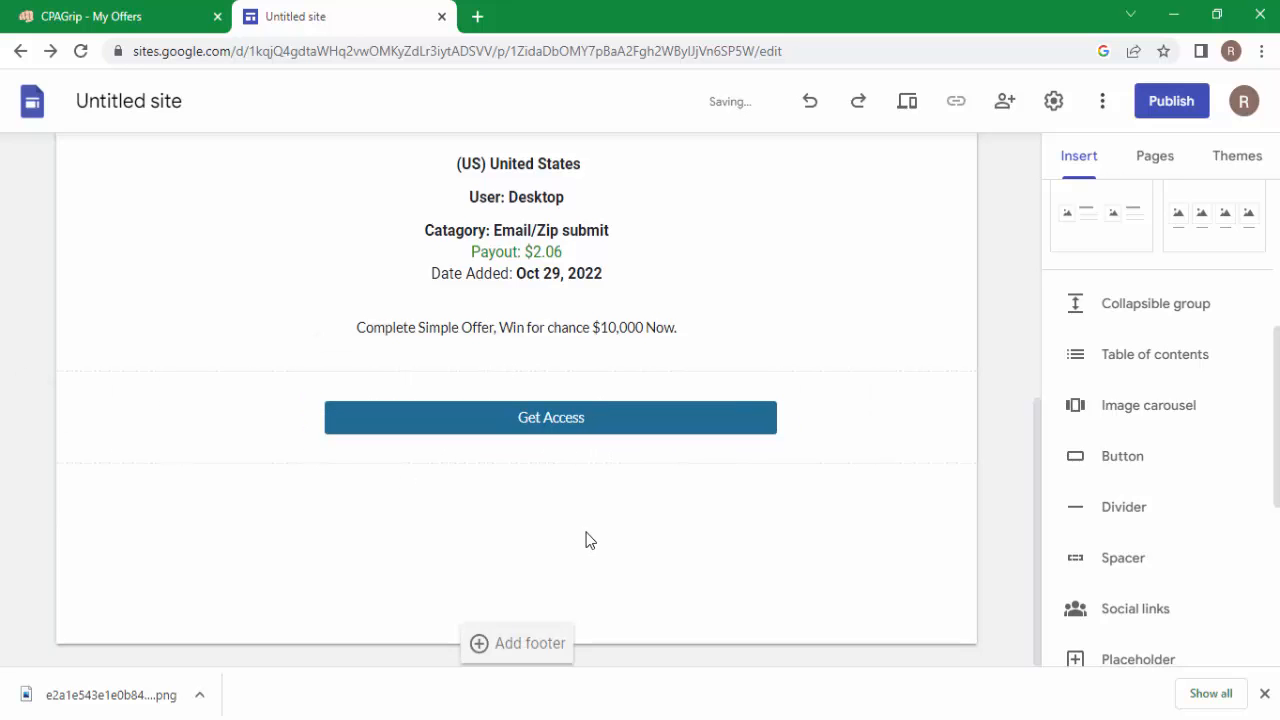
{"action": "scroll", "coordinate": [590, 538], "scroll_direction": "up", "scroll_amount": 5}
{"action": "scroll", "coordinate": [592, 532], "scroll_direction": "down", "scroll_amount": 2}
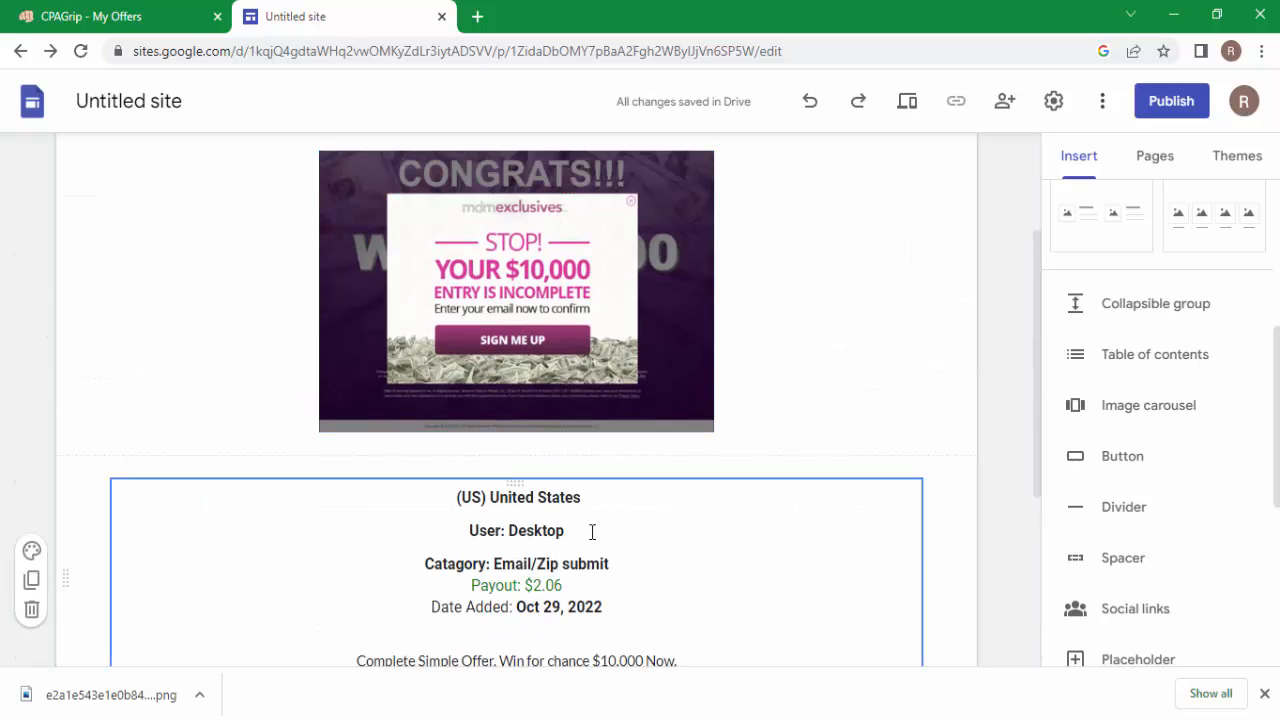
{"action": "scroll", "coordinate": [591, 531], "scroll_direction": "down", "scroll_amount": 3}
{"action": "scroll", "coordinate": [591, 535], "scroll_direction": "up", "scroll_amount": 3}
{"action": "scroll", "coordinate": [591, 531], "scroll_direction": "down", "scroll_amount": 2}
{"action": "left_click", "coordinate": [540, 568]}
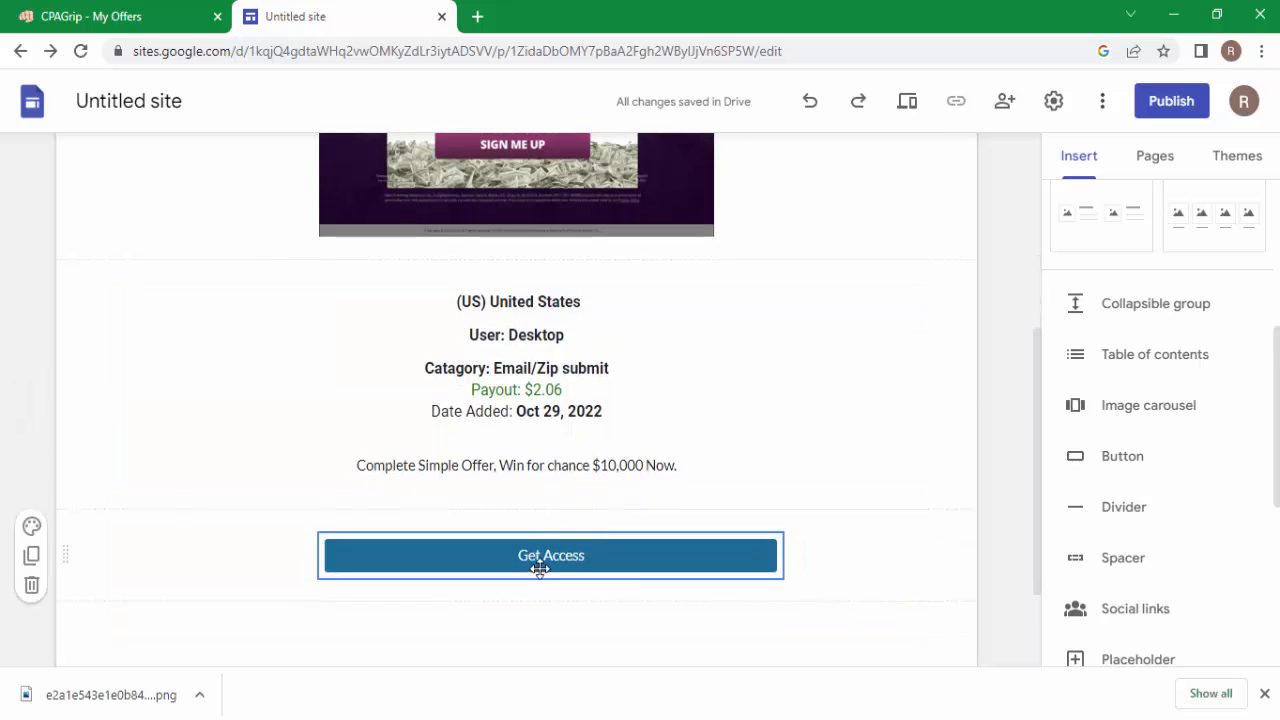
{"action": "left_click_drag", "start_coordinate": [545, 566], "coordinate": [483, 562]}
- Link the offer image to the copied CPAGrip tracking link
{"action": "scroll", "coordinate": [713, 288], "scroll_direction": "up", "scroll_amount": 5}
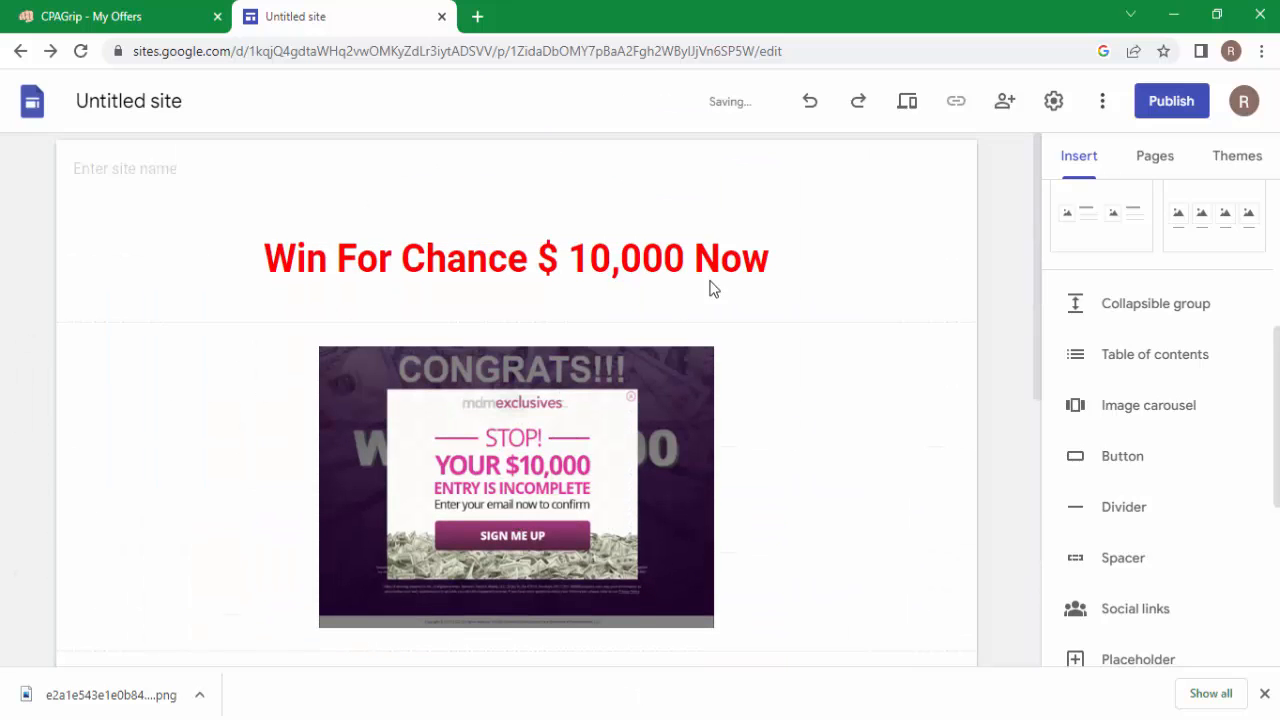
{"action": "left_click", "coordinate": [507, 507]}
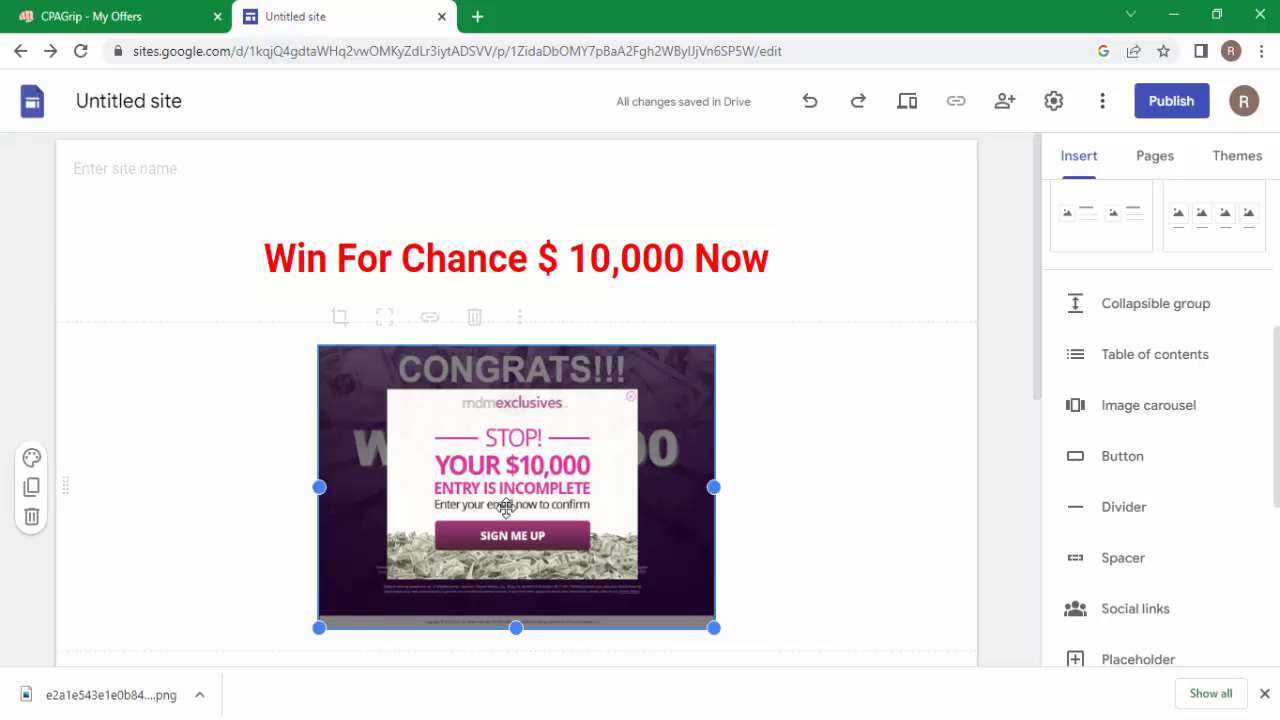
{"action": "left_click", "coordinate": [428, 316]}
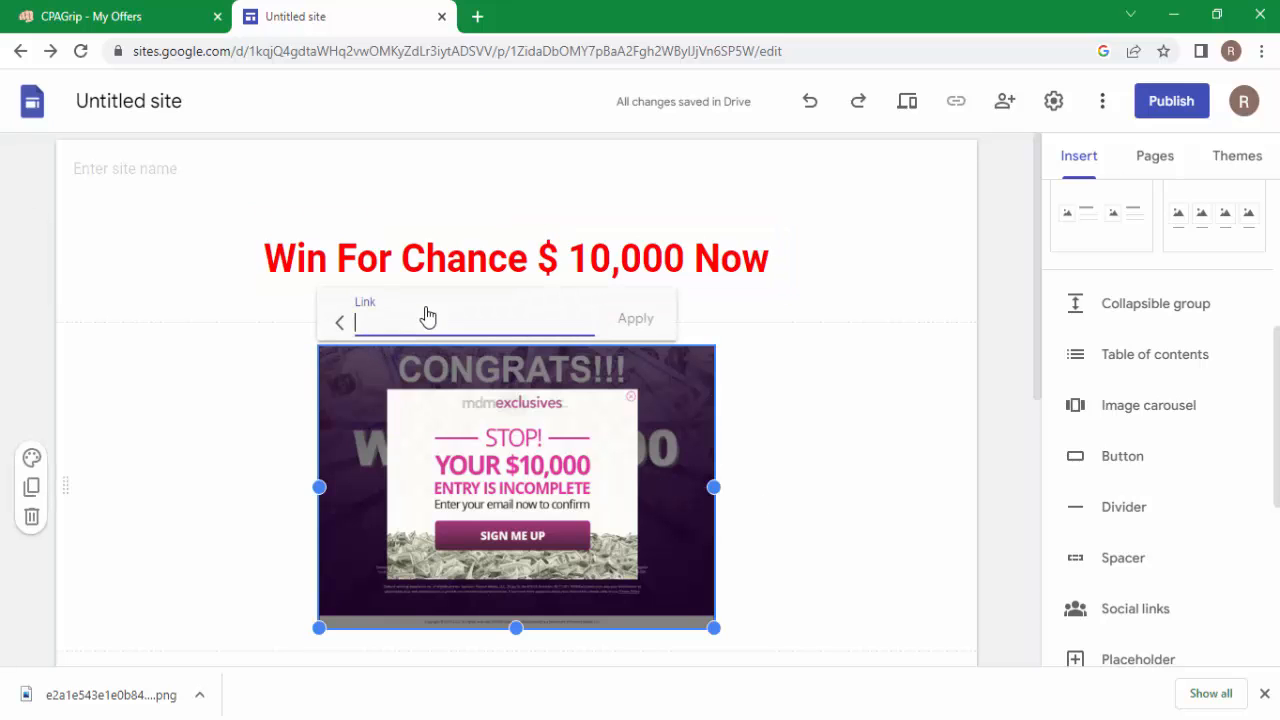
{"action": "key", "text": "ctrl+v"}
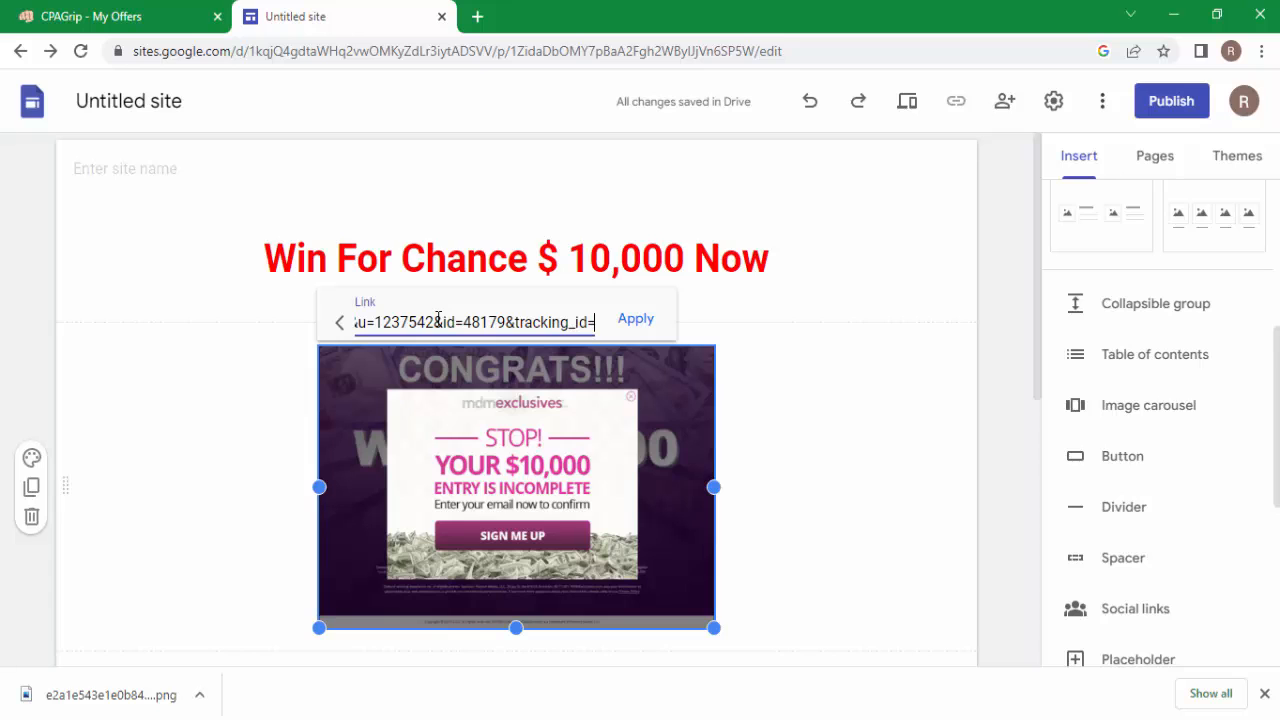
{"action": "left_click", "coordinate": [635, 320]}
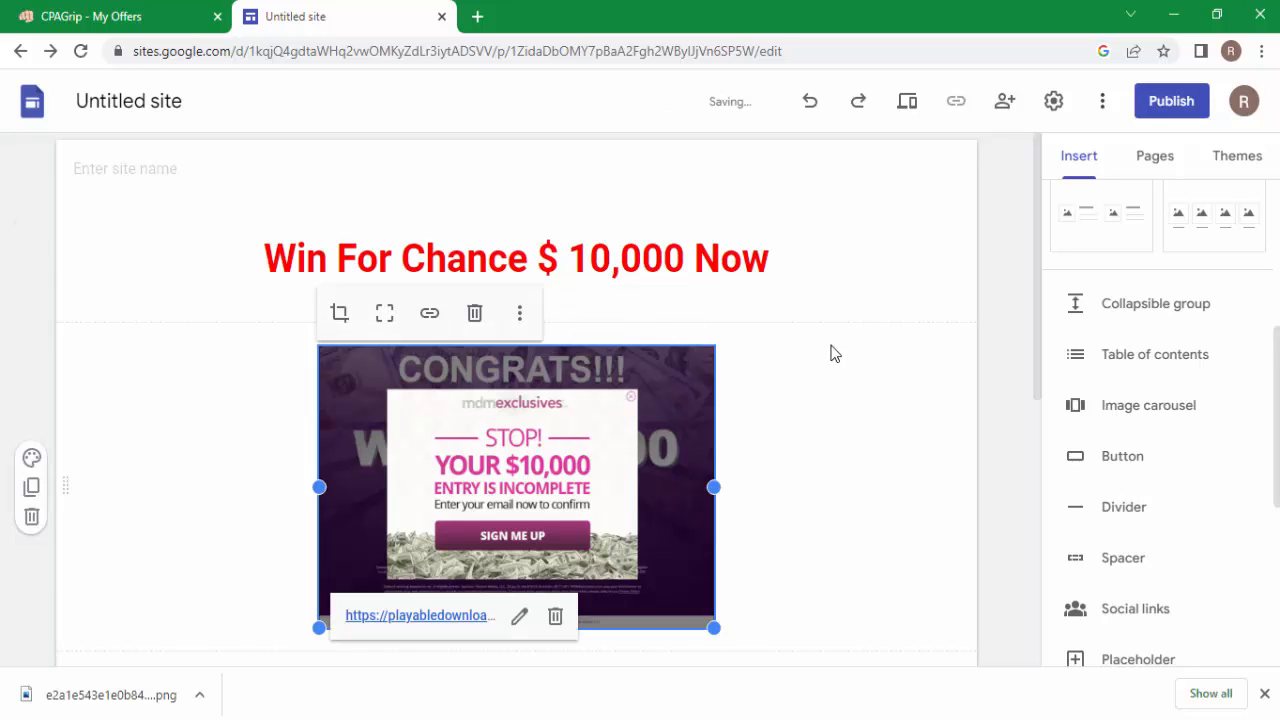
{"action": "left_click", "coordinate": [828, 490]}
- Copy "Chance $ 10,000 Now" from the headline and use it as the site name
{"action": "scroll", "coordinate": [828, 490], "scroll_direction": "down", "scroll_amount": 4}
{"action": "scroll", "coordinate": [828, 498], "scroll_direction": "up", "scroll_amount": 4}
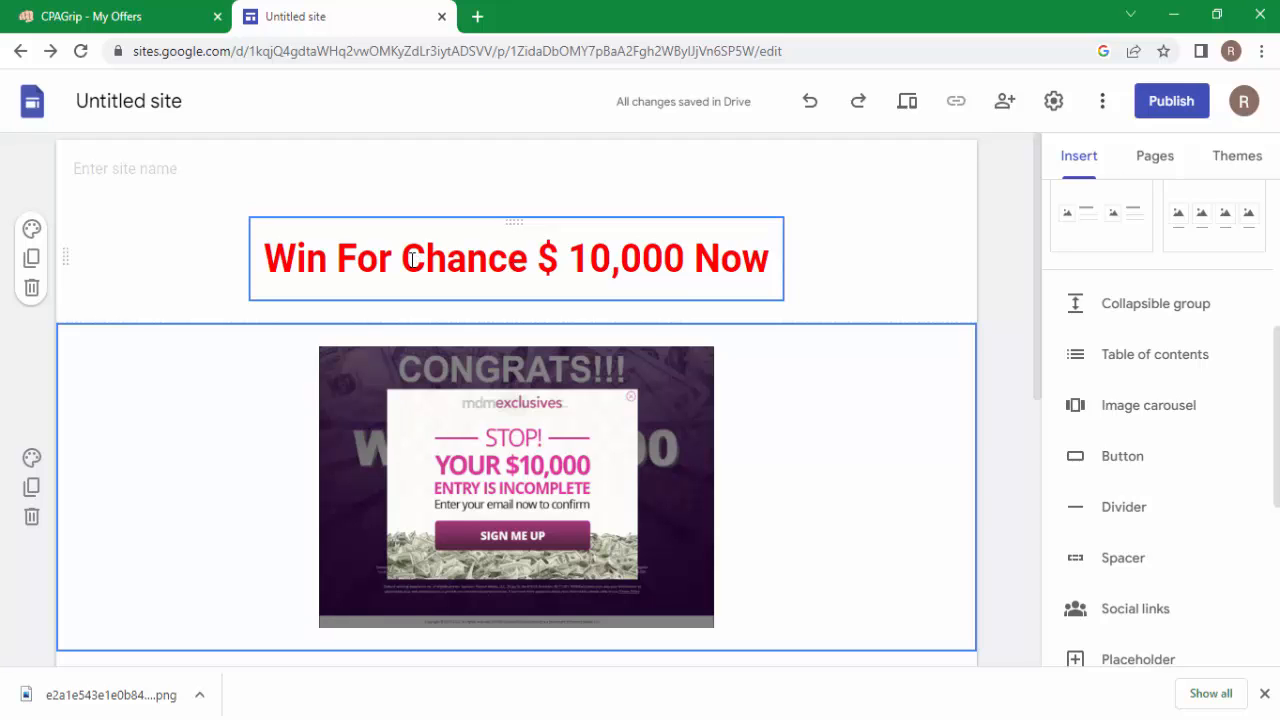
{"action": "left_click_drag", "start_coordinate": [413, 259], "coordinate": [748, 263]}
{"action": "right_click", "coordinate": [748, 263]}
{"action": "left_click", "coordinate": [794, 334]}
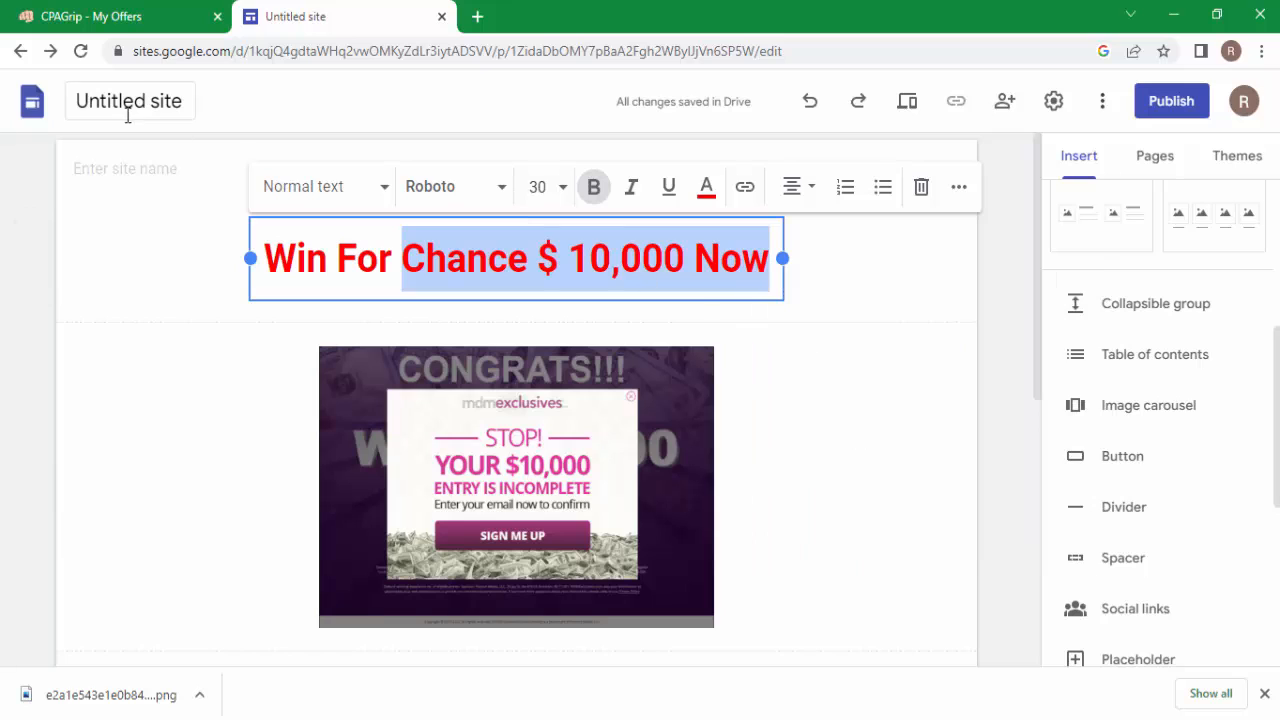
{"action": "left_click", "coordinate": [116, 170]}
{"action": "key", "text": "ctrl+v"}
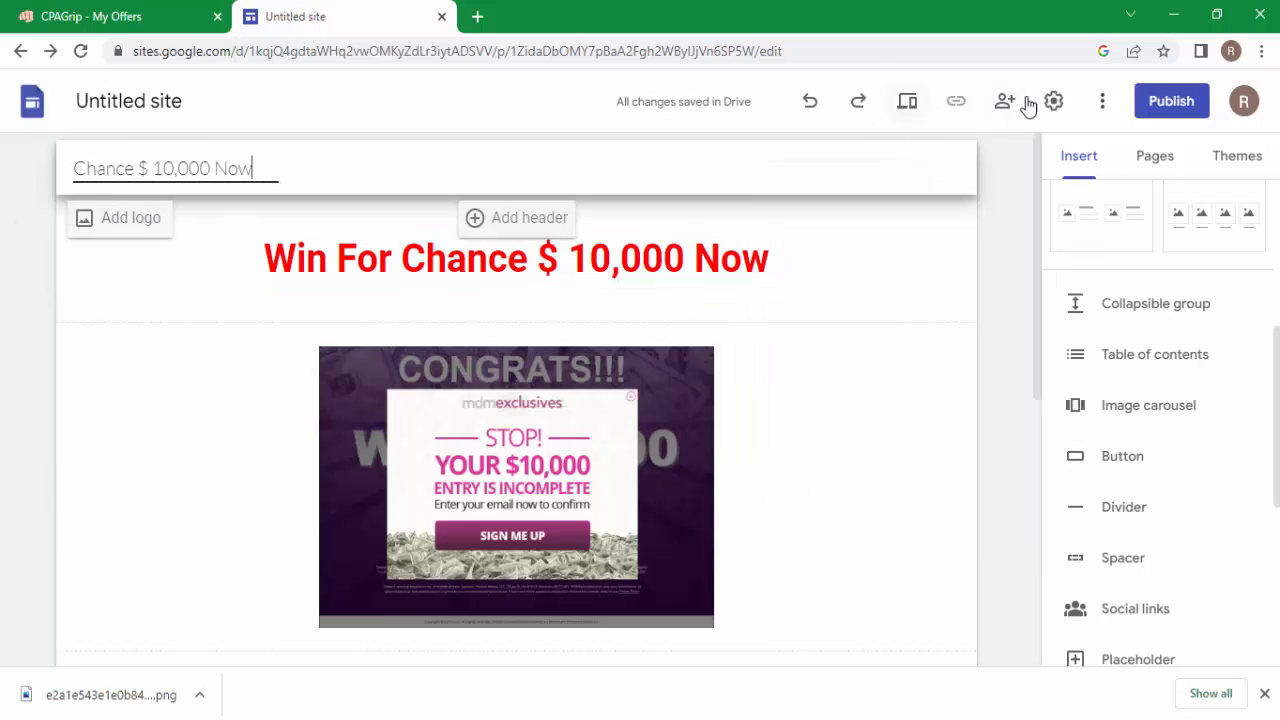
- Publish the site at the web address chance10000now, requesting public search engines not to display it
{"action": "left_click", "coordinate": [1171, 112]}
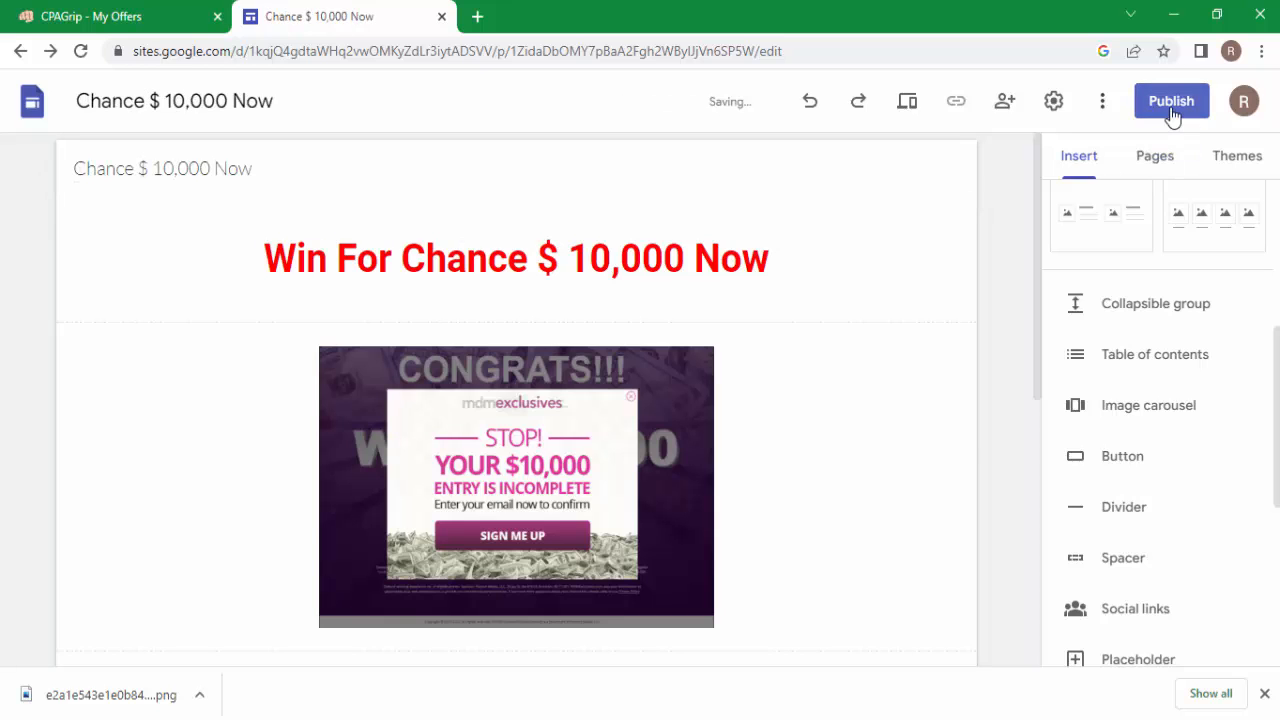
{"action": "left_click", "coordinate": [1171, 108]}
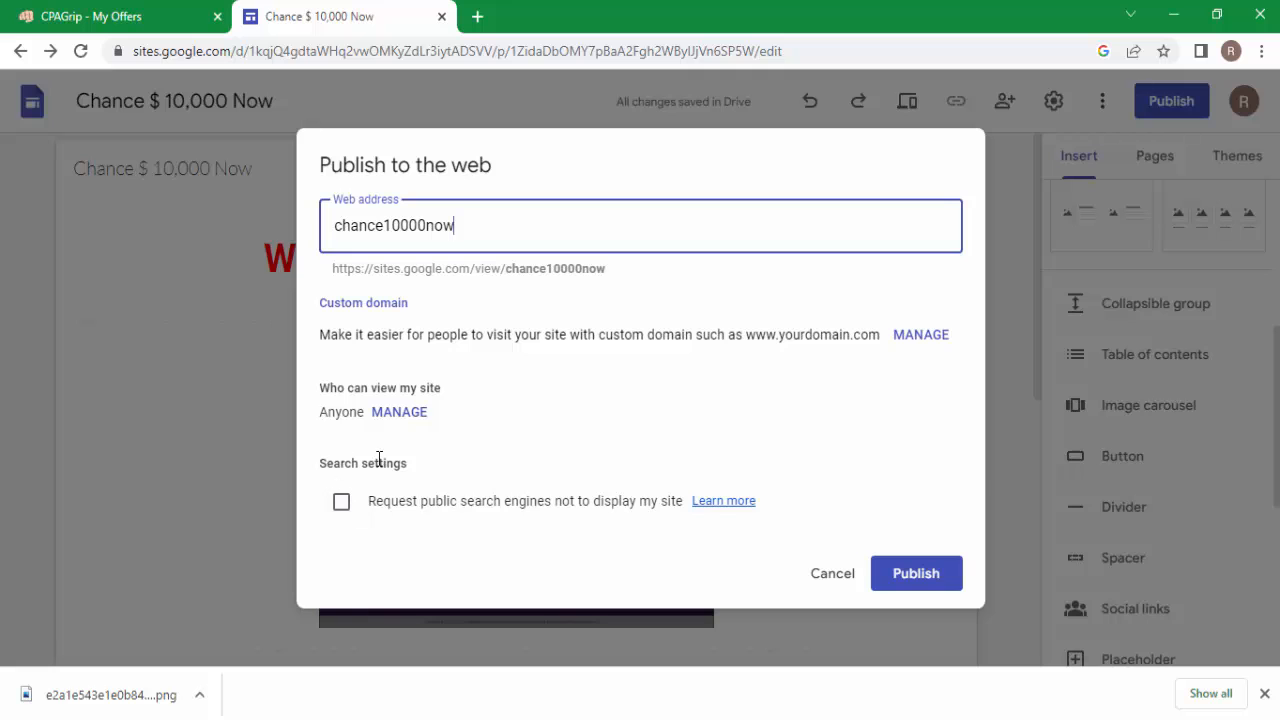
{"action": "left_click", "coordinate": [341, 501]}
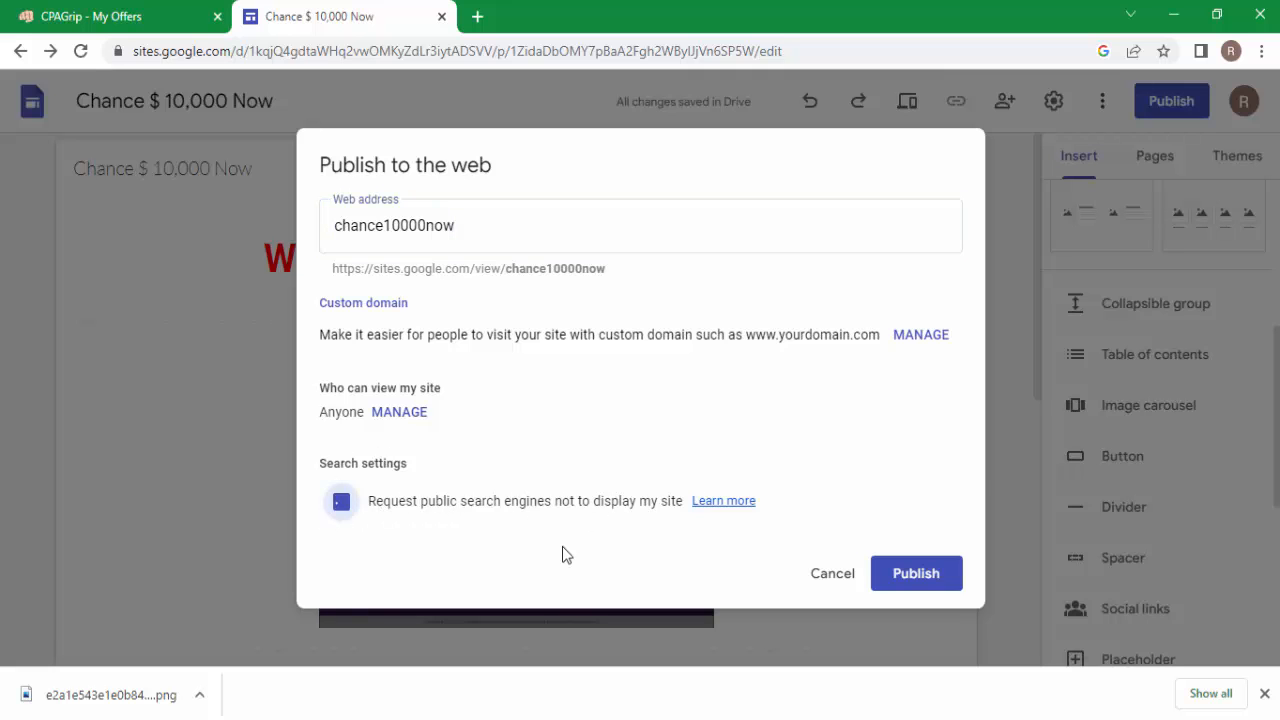
{"action": "left_click", "coordinate": [903, 569]}
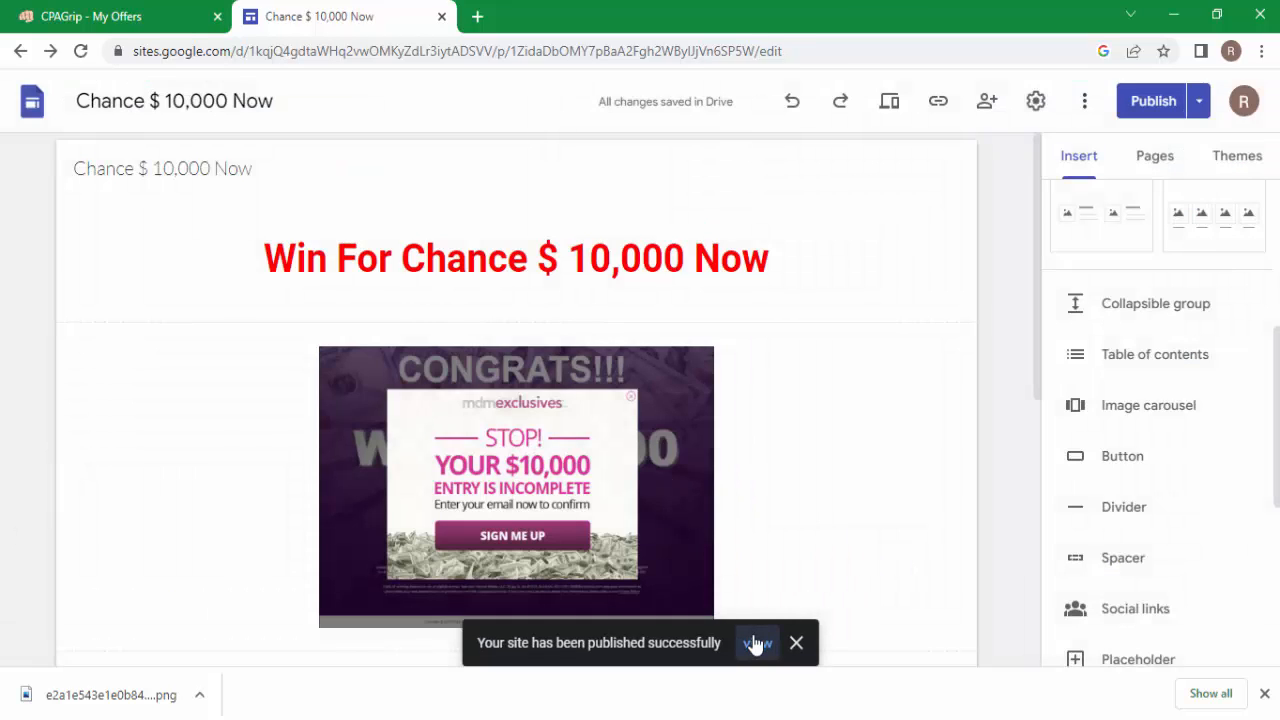
- Open the published site and look over its headline, offer image, offer details and Get Access button
{"action": "left_click", "coordinate": [756, 644]}
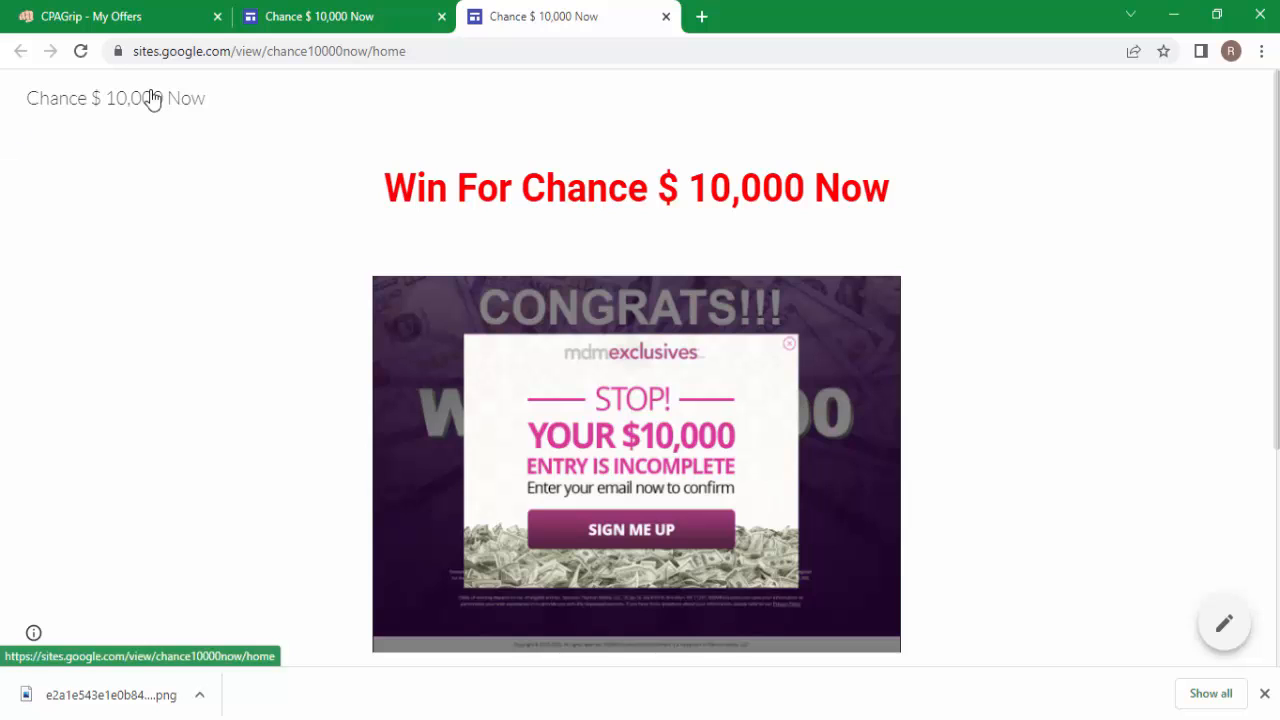
{"action": "scroll", "coordinate": [1125, 210], "scroll_direction": "down", "scroll_amount": 3}
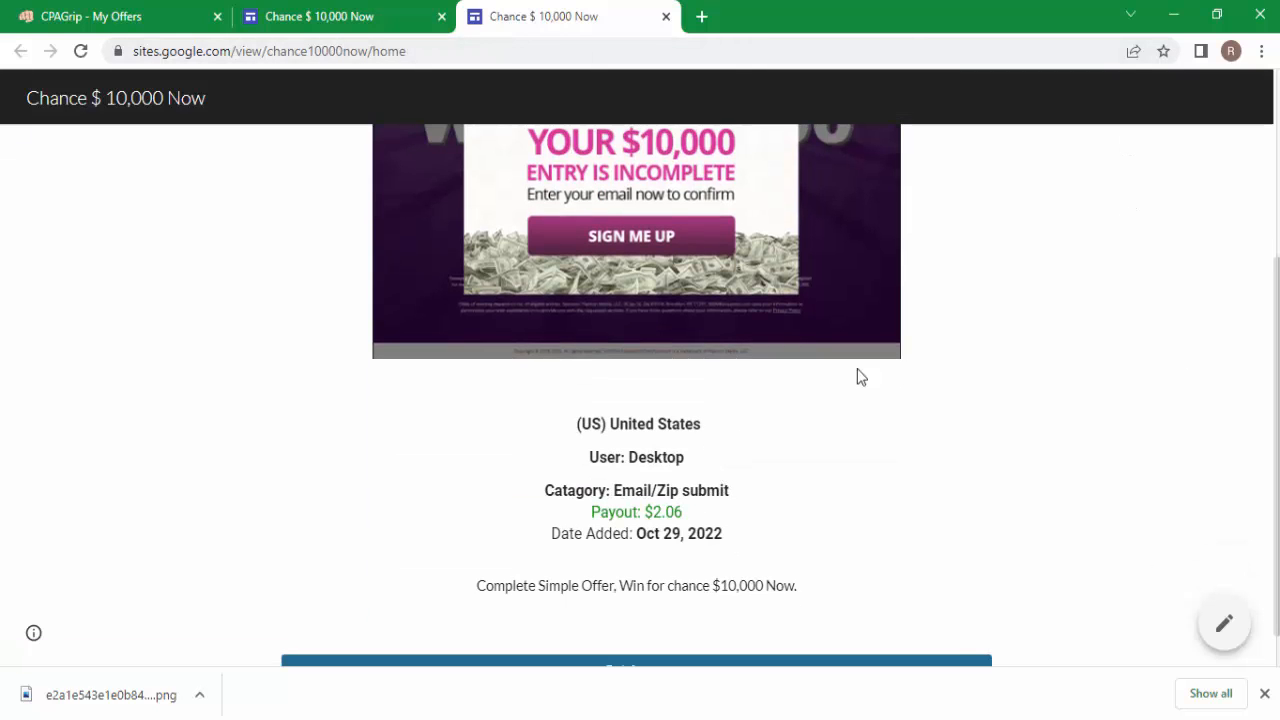
{"action": "scroll", "coordinate": [920, 395], "scroll_direction": "up", "scroll_amount": 3}
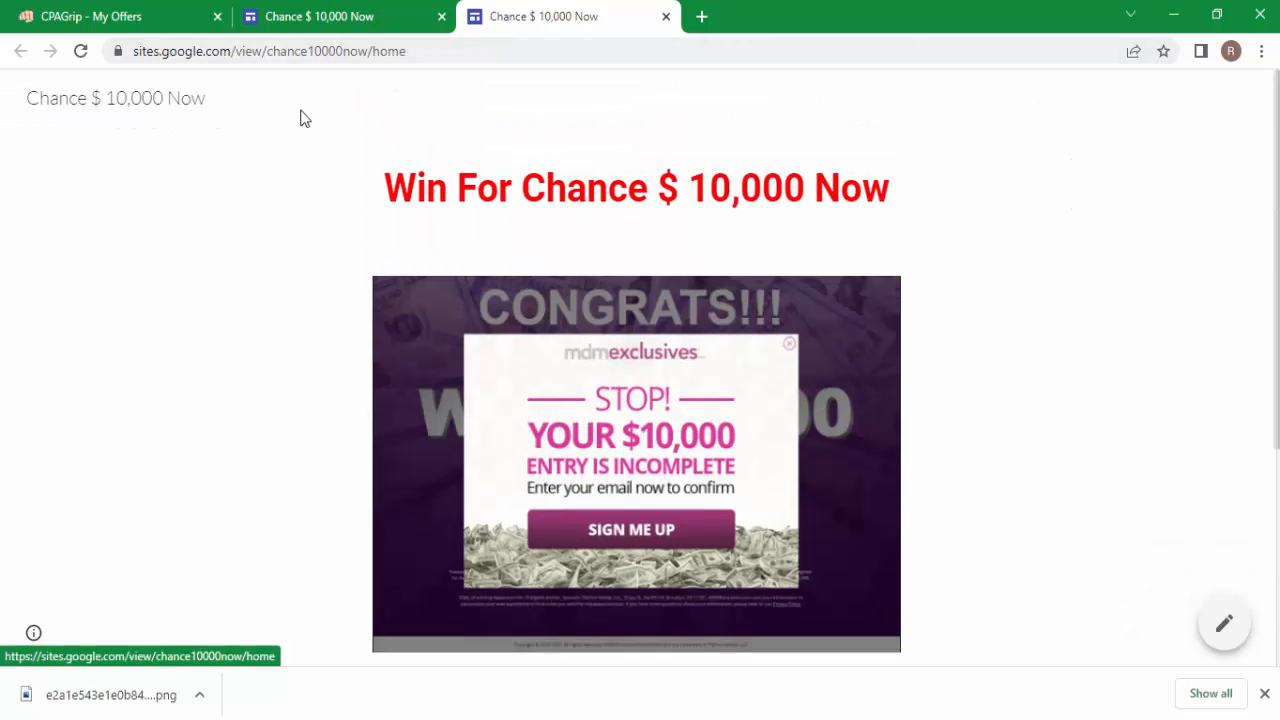
{"action": "scroll", "coordinate": [644, 190], "scroll_direction": "down", "scroll_amount": 3}
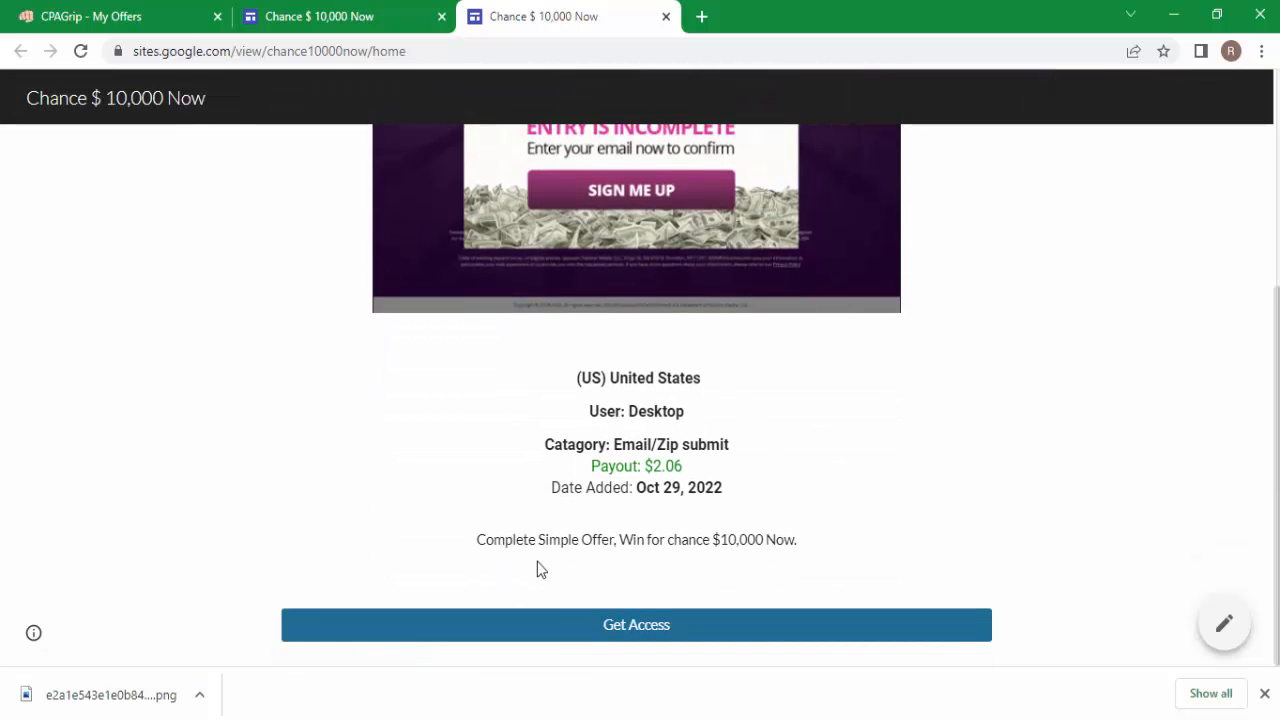
- Test the Get Access link on the published page, dismissing the downloads bar and closing the page it opens
{"action": "left_click", "coordinate": [753, 625]}
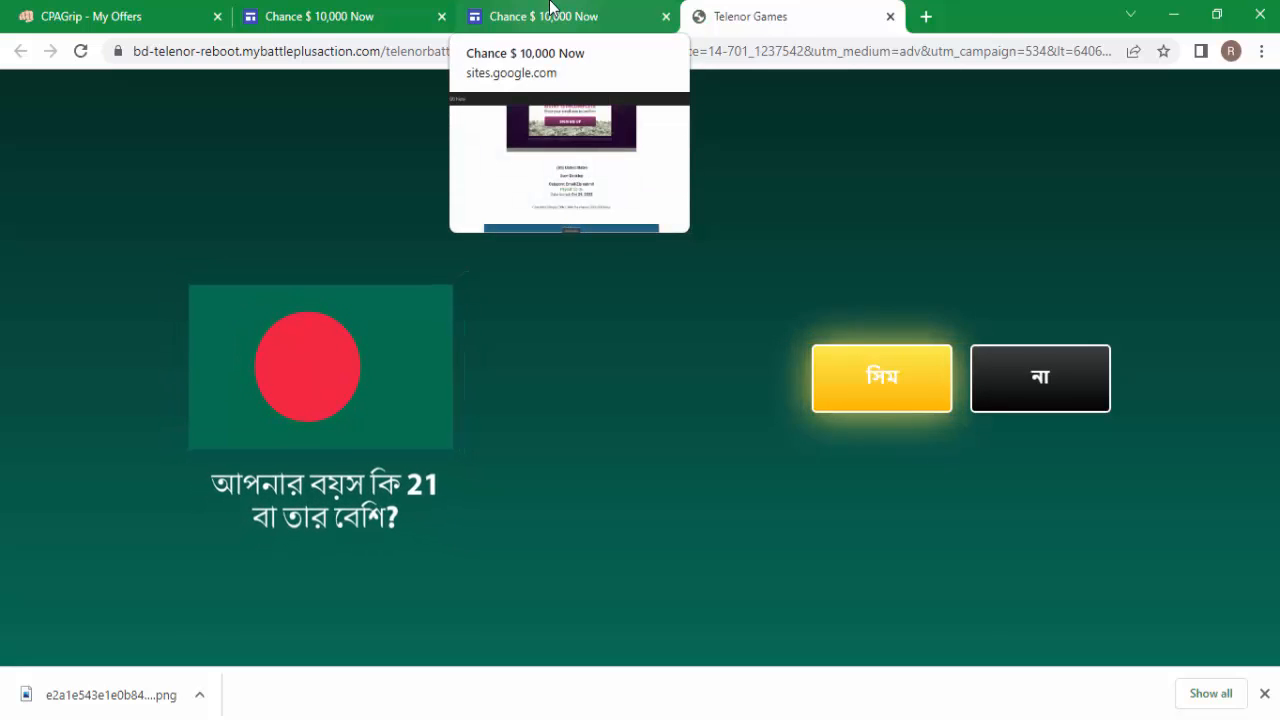
{"action": "left_click", "coordinate": [1263, 694]}
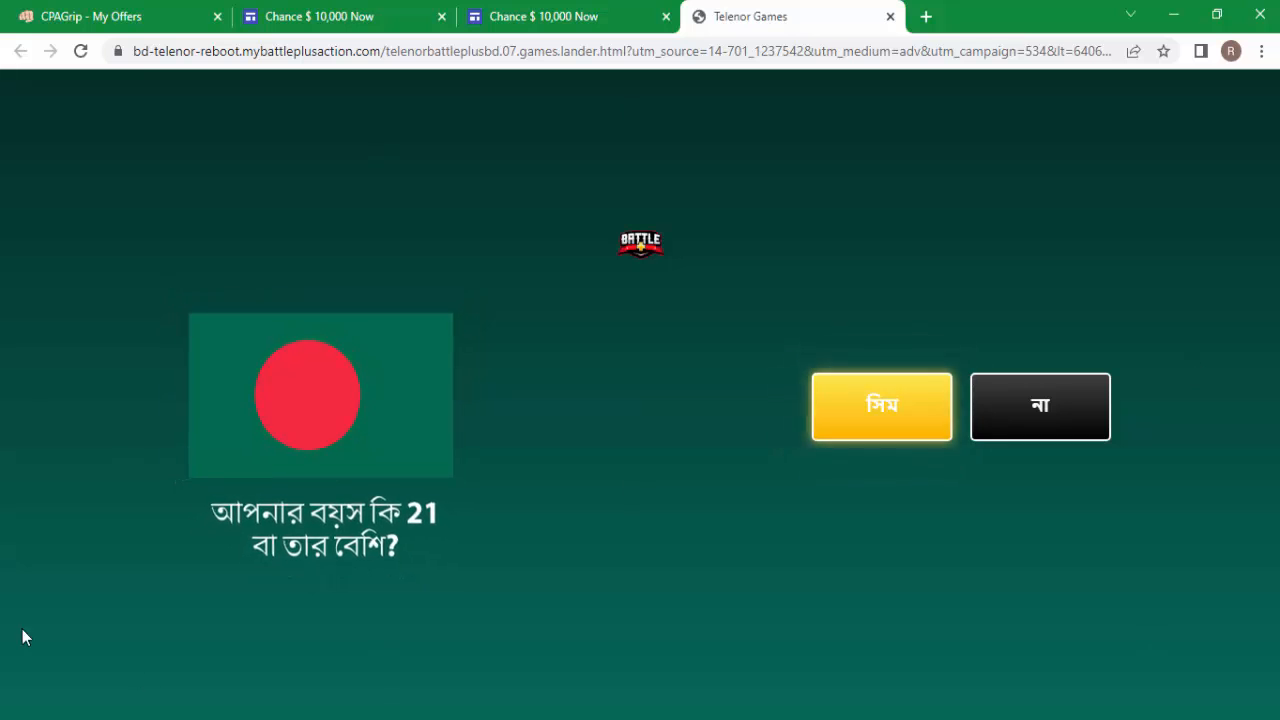
{"action": "left_click", "coordinate": [651, 10]}
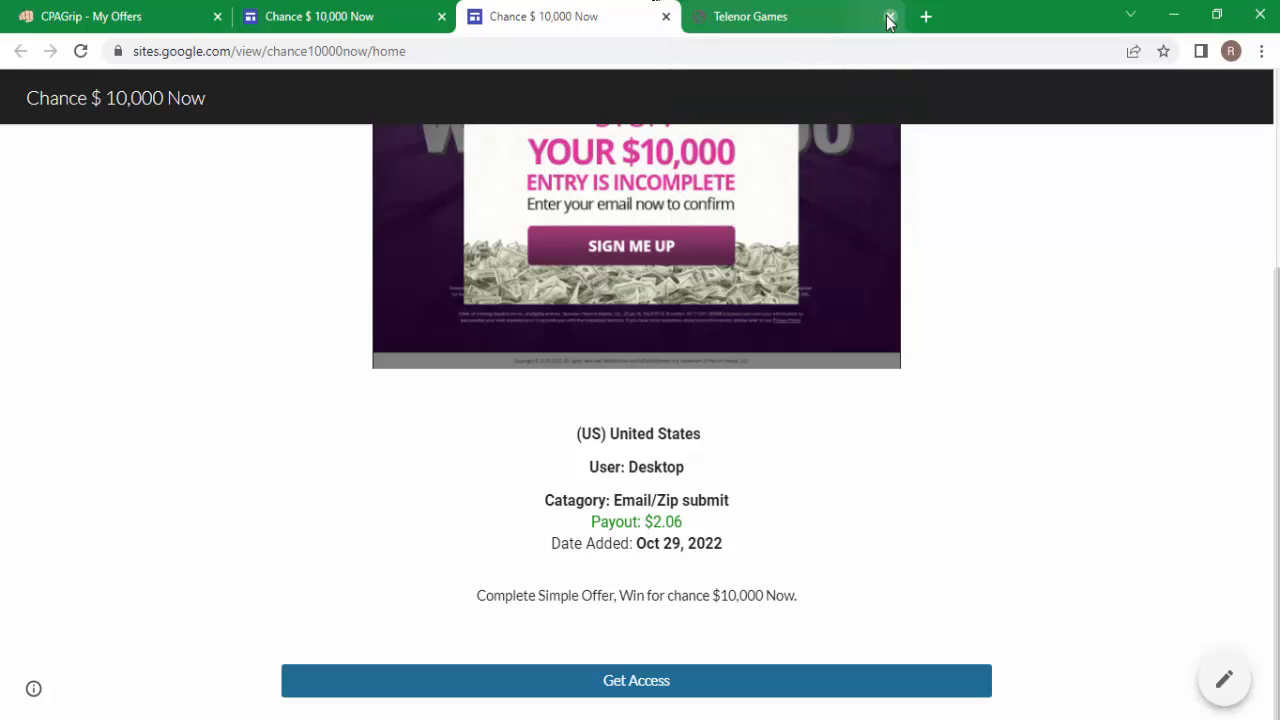
{"action": "left_click", "coordinate": [889, 17]}
- Review the published landing page from the headline down to the Get Access button and return to the site editor
{"action": "scroll", "coordinate": [611, 591], "scroll_direction": "up", "scroll_amount": 3}
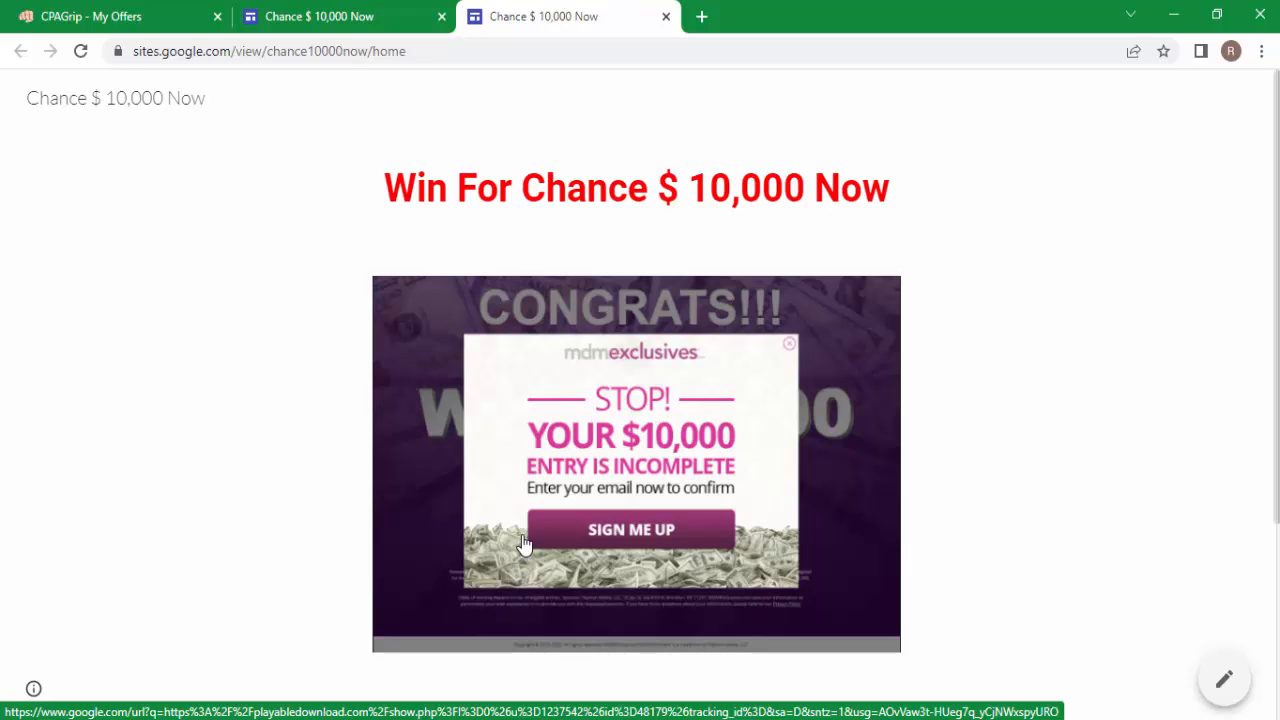
{"action": "scroll", "coordinate": [403, 503], "scroll_direction": "down", "scroll_amount": 3}
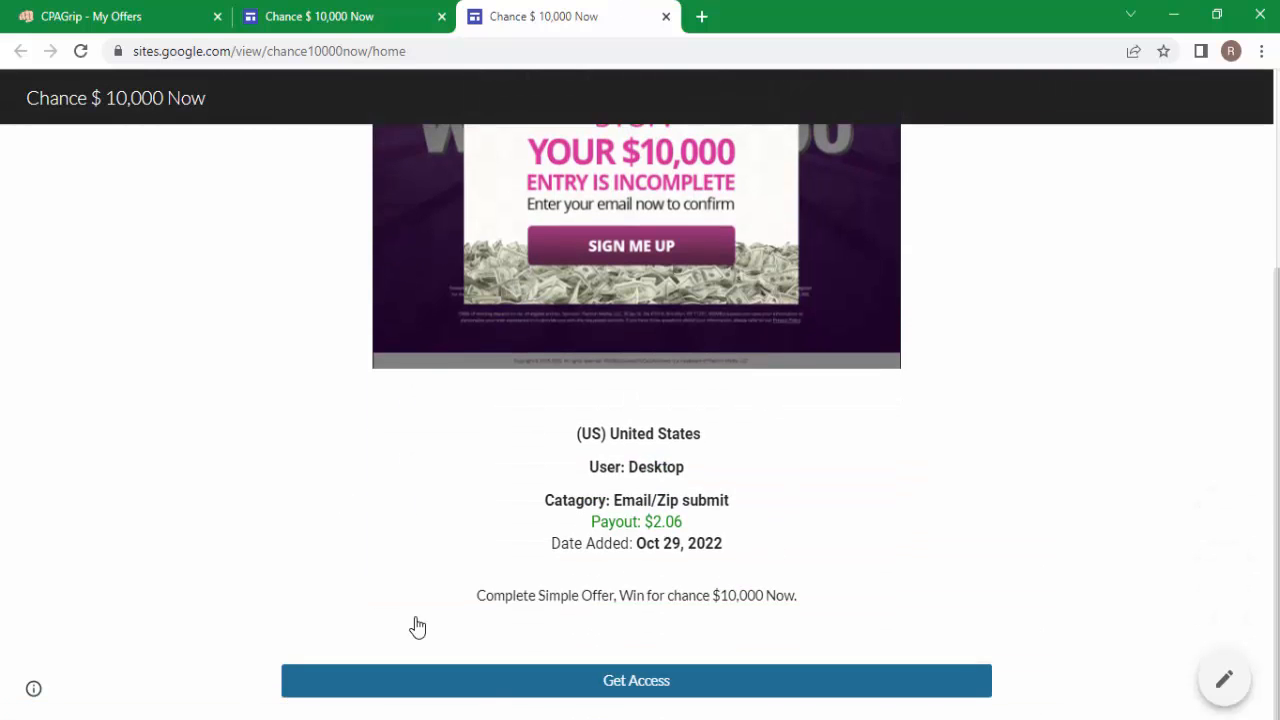
{"action": "scroll", "coordinate": [554, 366], "scroll_direction": "up", "scroll_amount": 3}
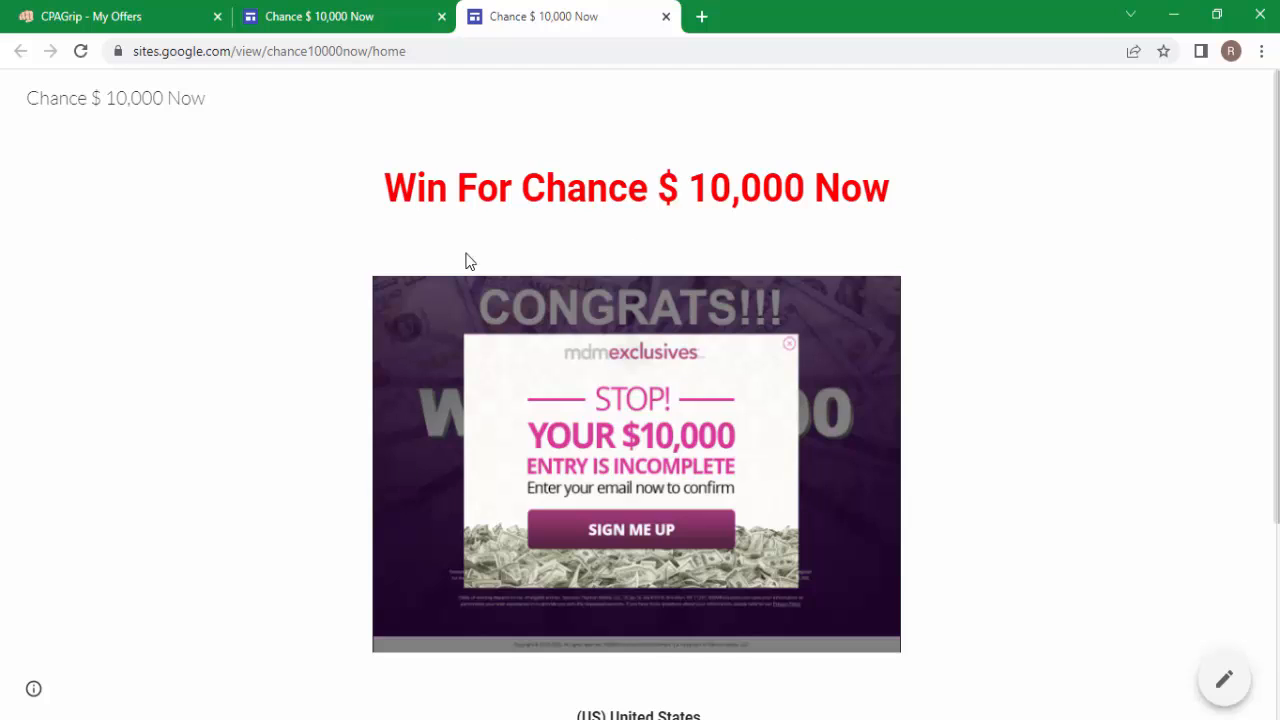
{"action": "left_click", "coordinate": [385, 10]}
{"action": "left_click", "coordinate": [640, 12]}
{"action": "scroll", "coordinate": [594, 340], "scroll_direction": "down", "scroll_amount": 3}
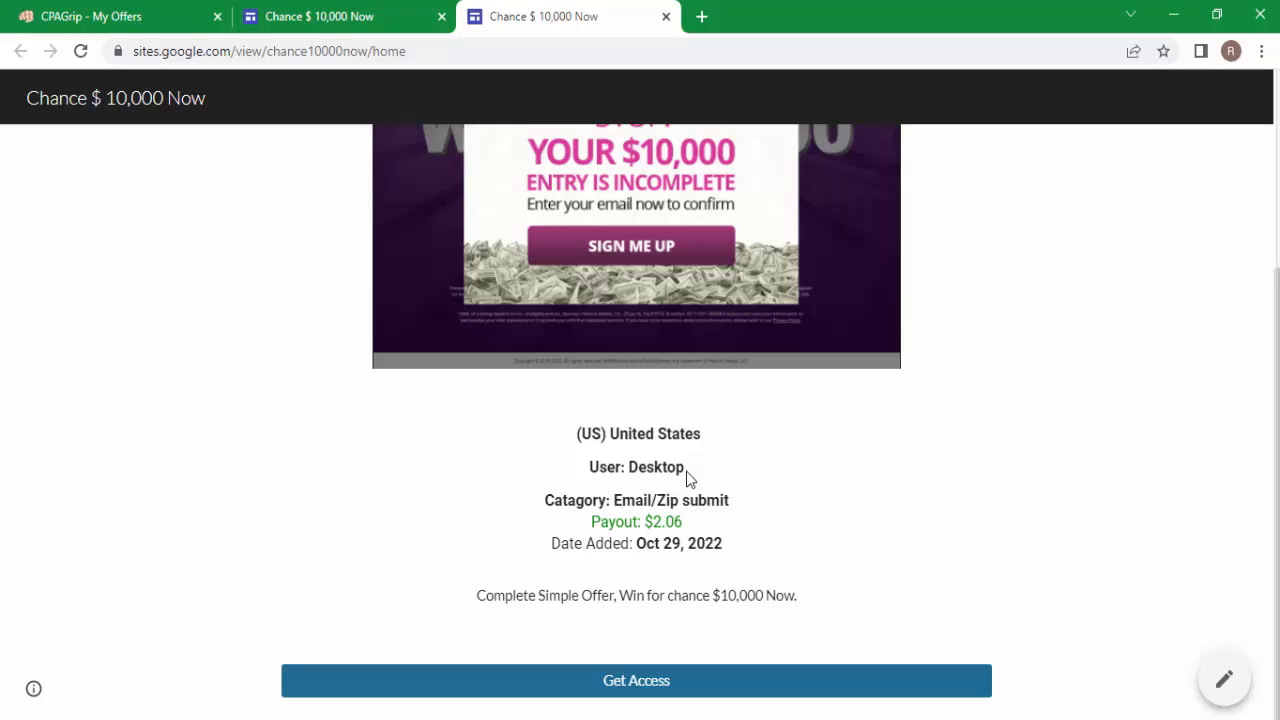
{"action": "left_click", "coordinate": [330, 14]}
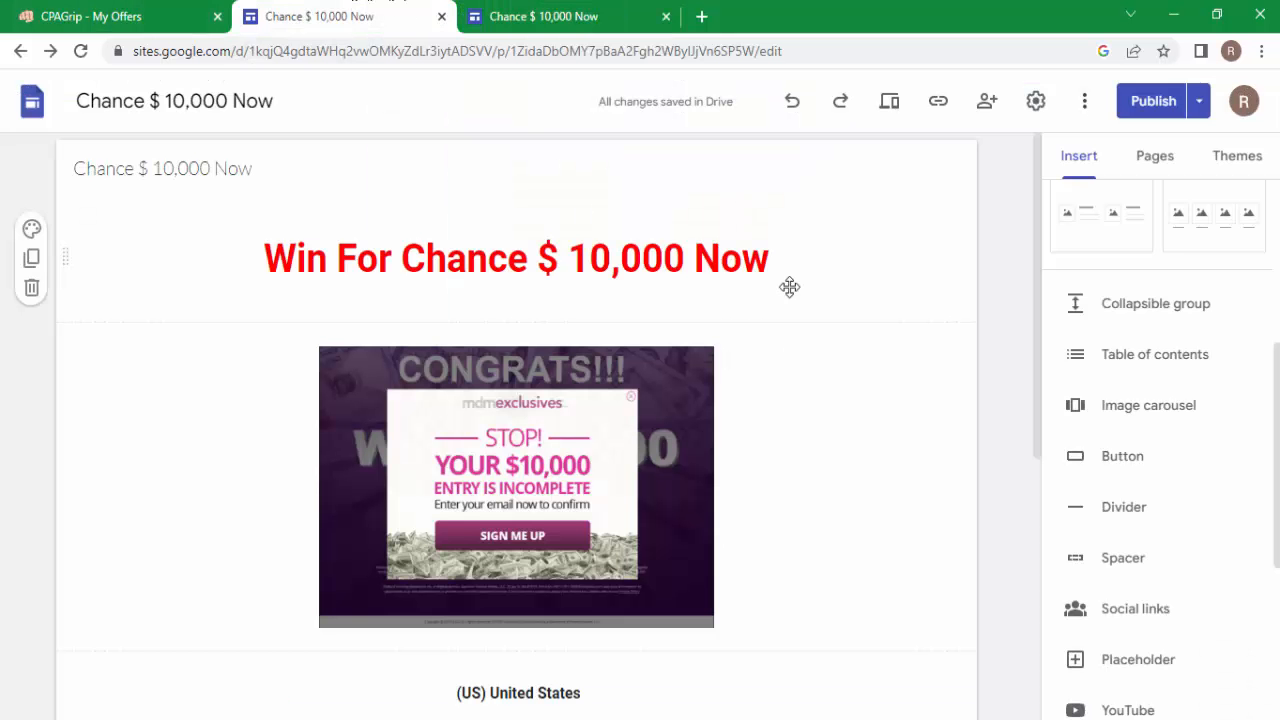